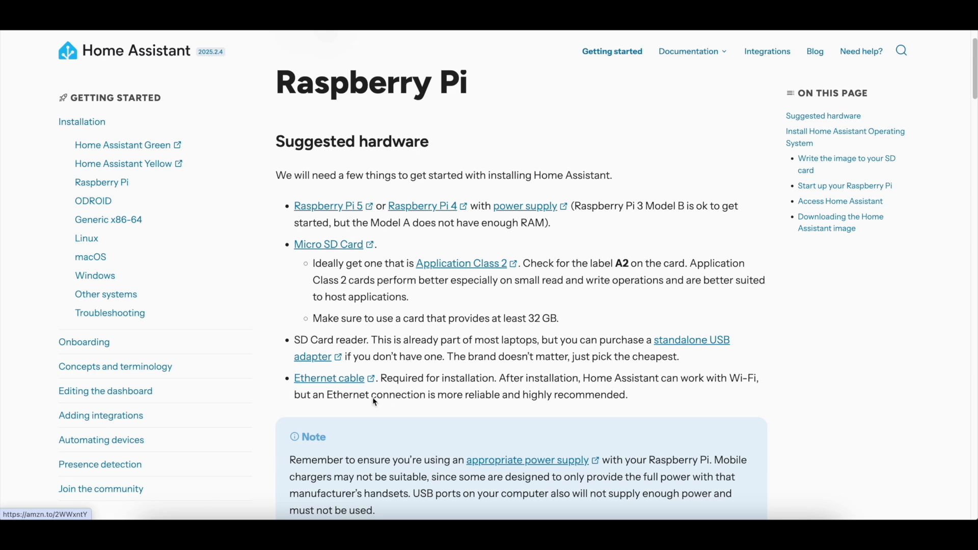
- Scroll the Raspberry Pi guide to the 'download the Home Assistant image' link and follow it
scroll(423, 380, "down", 5)
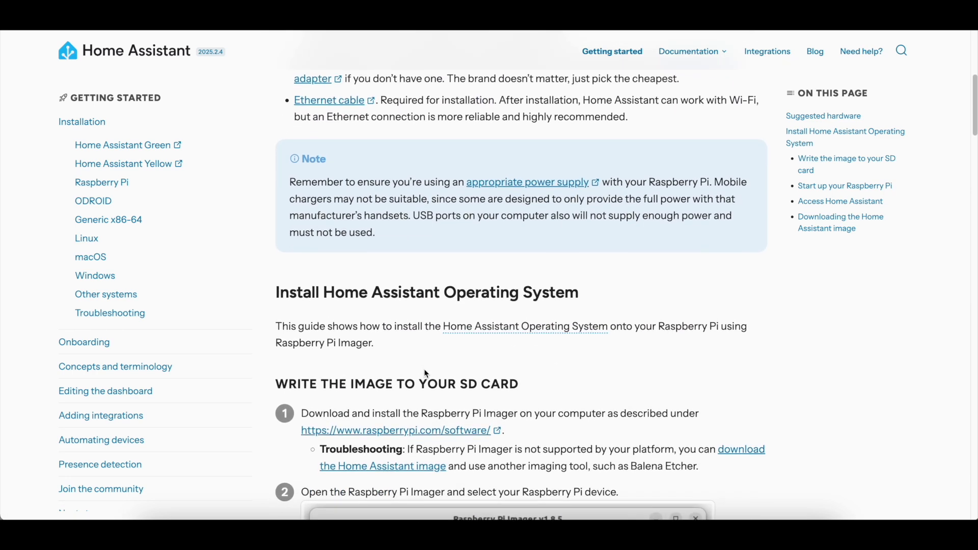
scroll(392, 375, "down", 2)
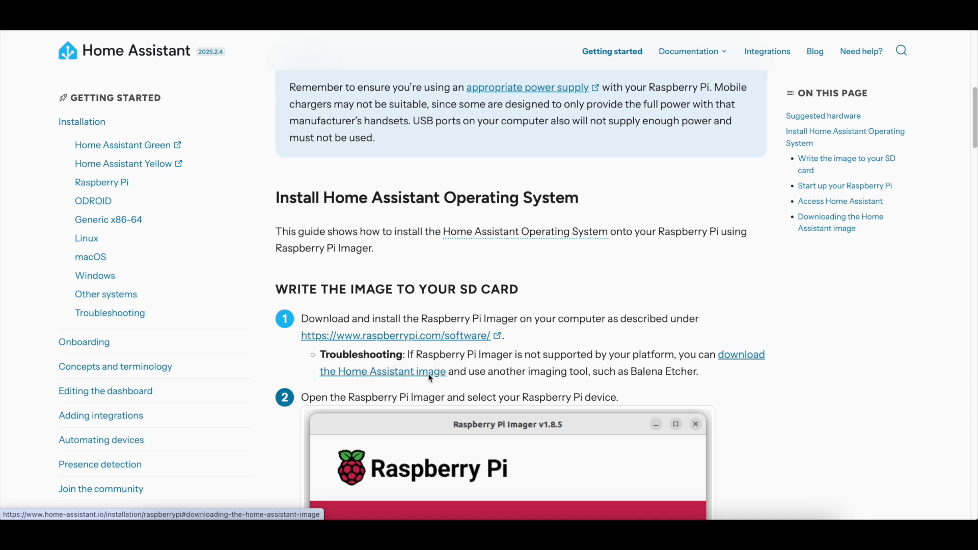
left_click(398, 373)
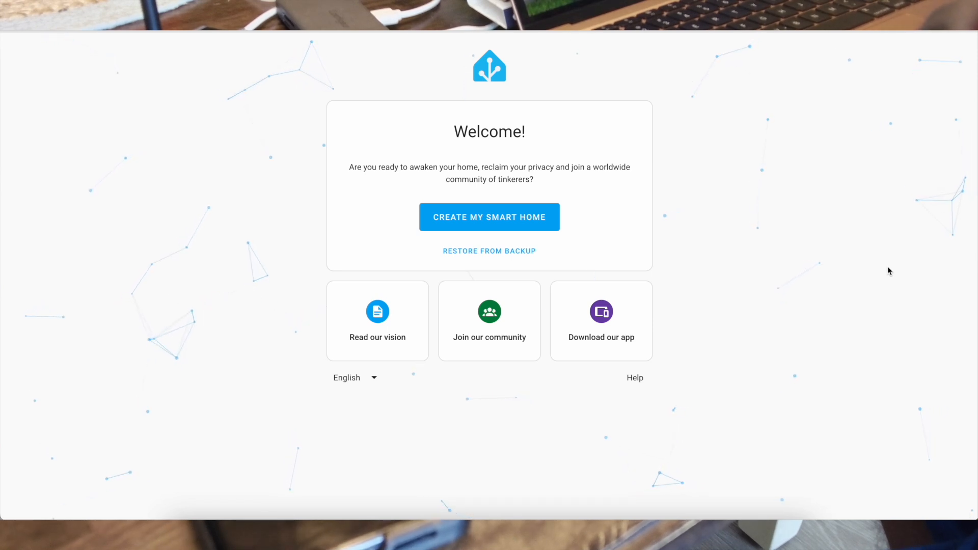
- Start creating a new smart home and fill in the owner's full name
left_click(475, 227)
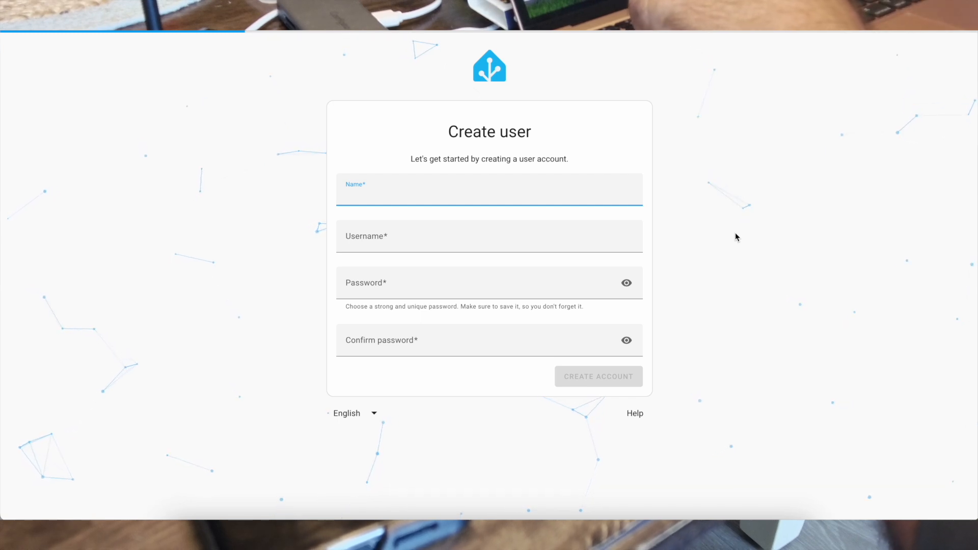
type("Vivian van Zyl")
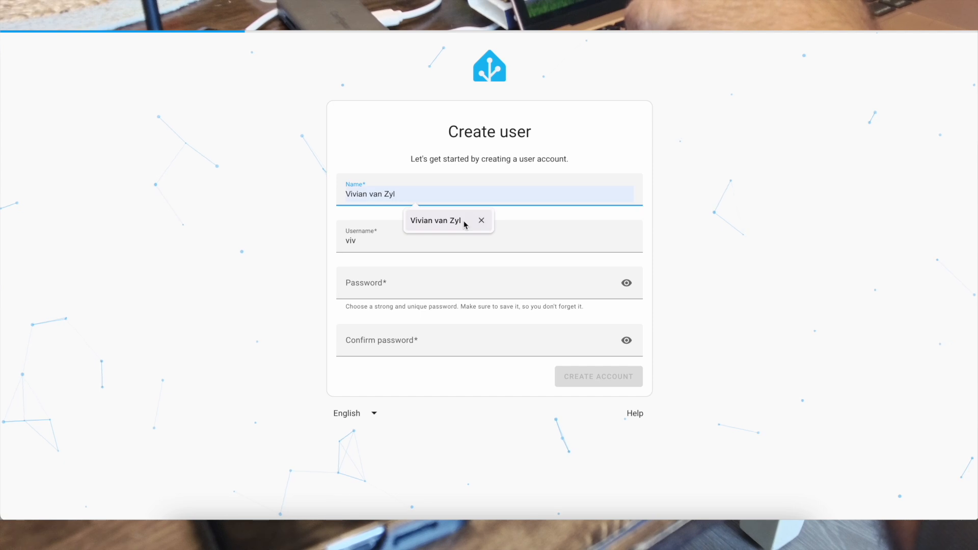
left_click(464, 221)
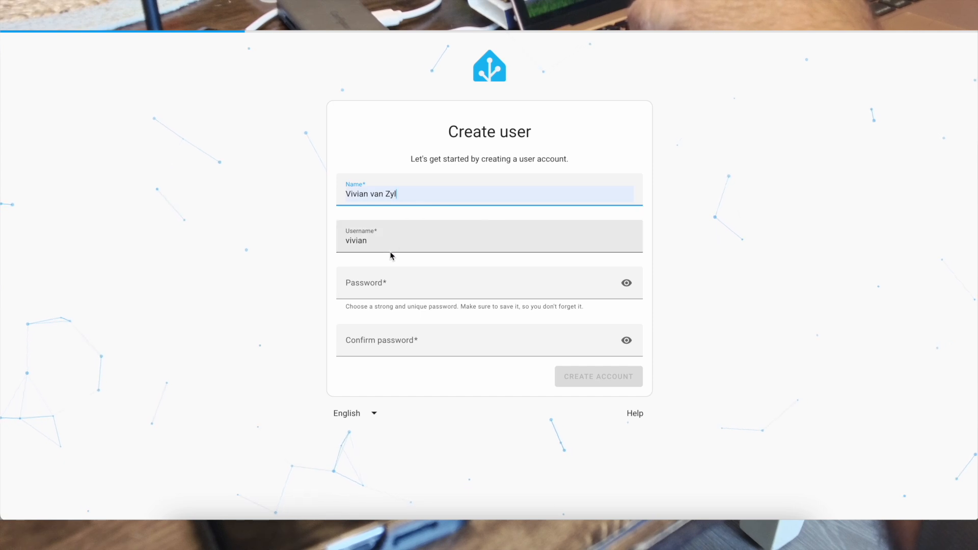
- Enter and confirm the account password, then create the user account
left_click(391, 286)
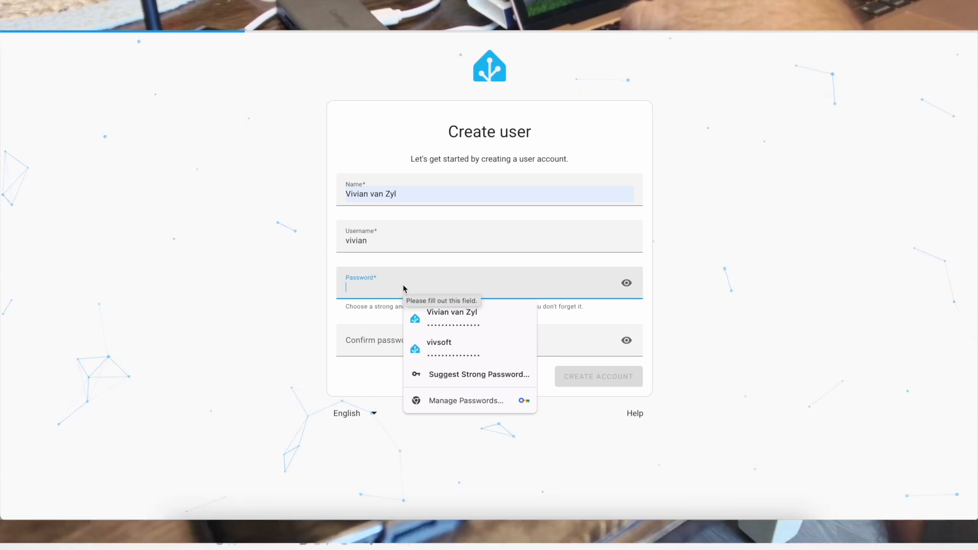
left_click(448, 320)
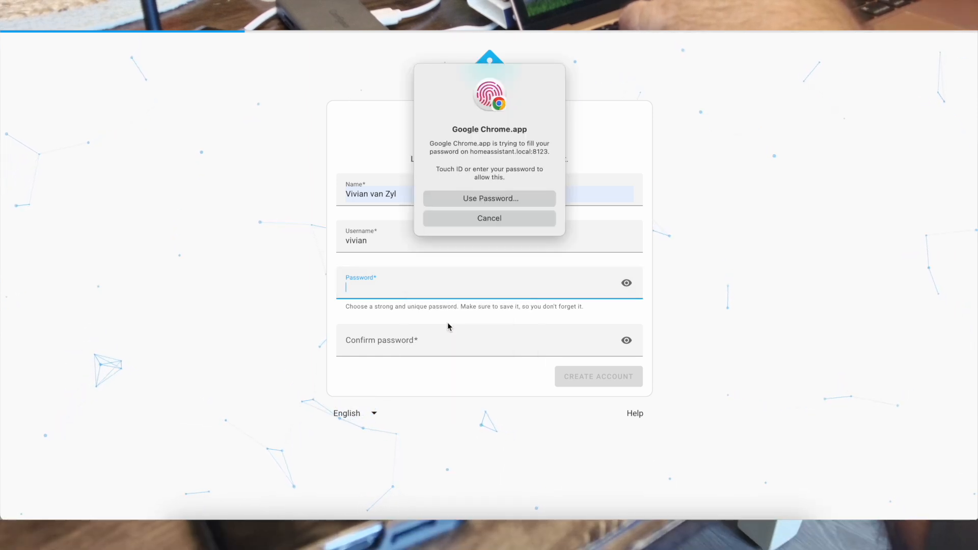
left_click(411, 342)
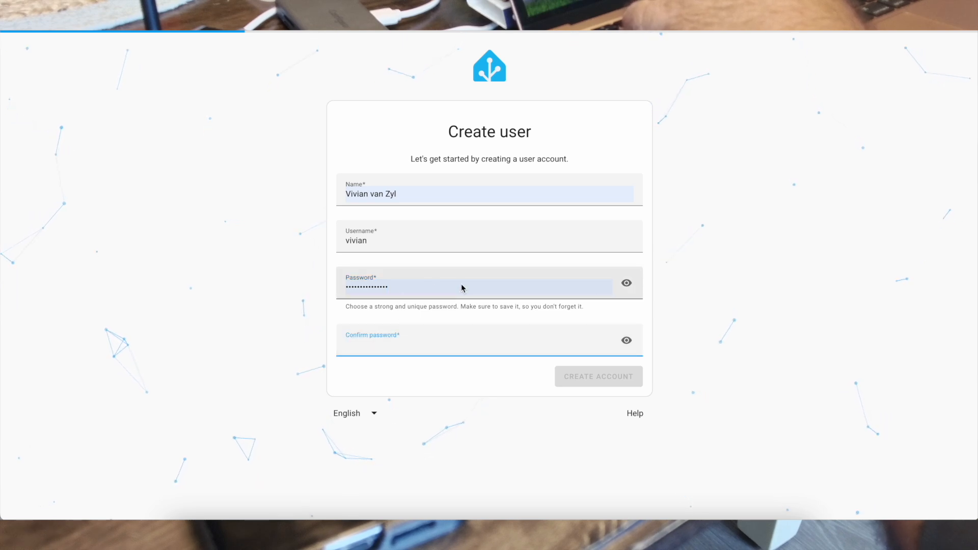
left_click_drag(419, 294, 323, 282)
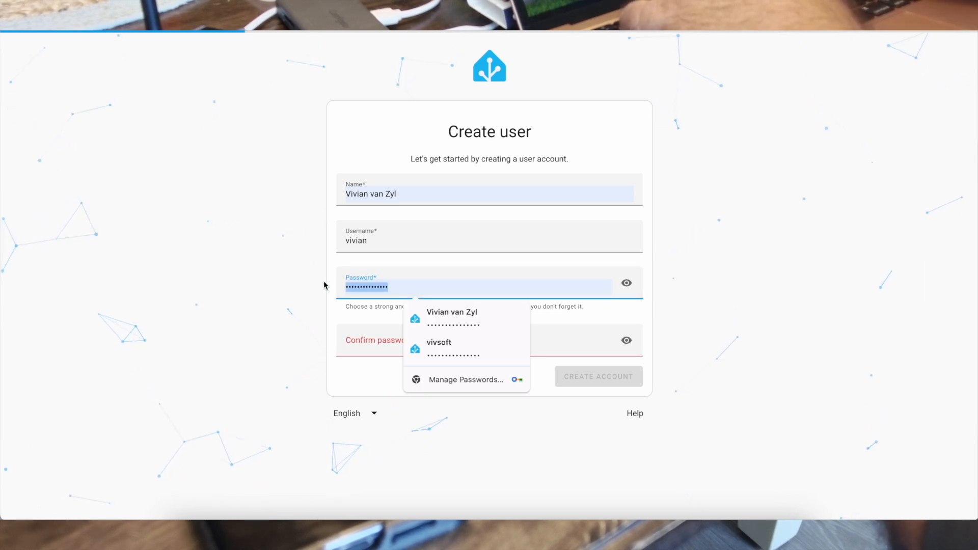
key("BackSpace")
type("•••••••••")
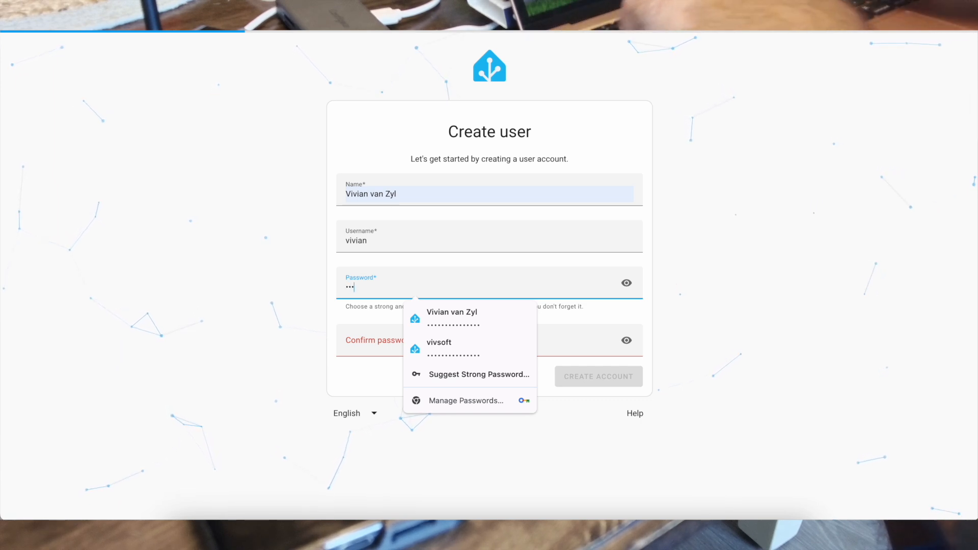
type("•••")
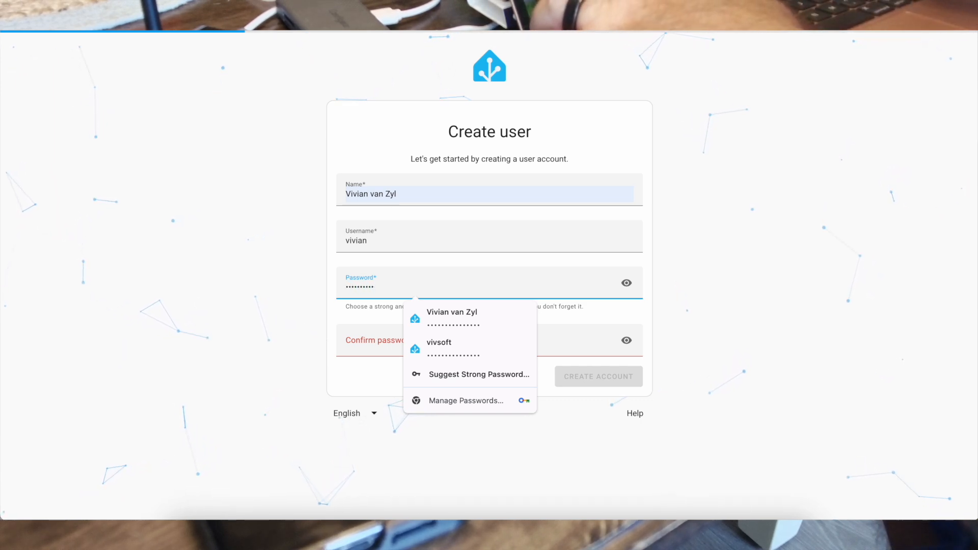
type("•")
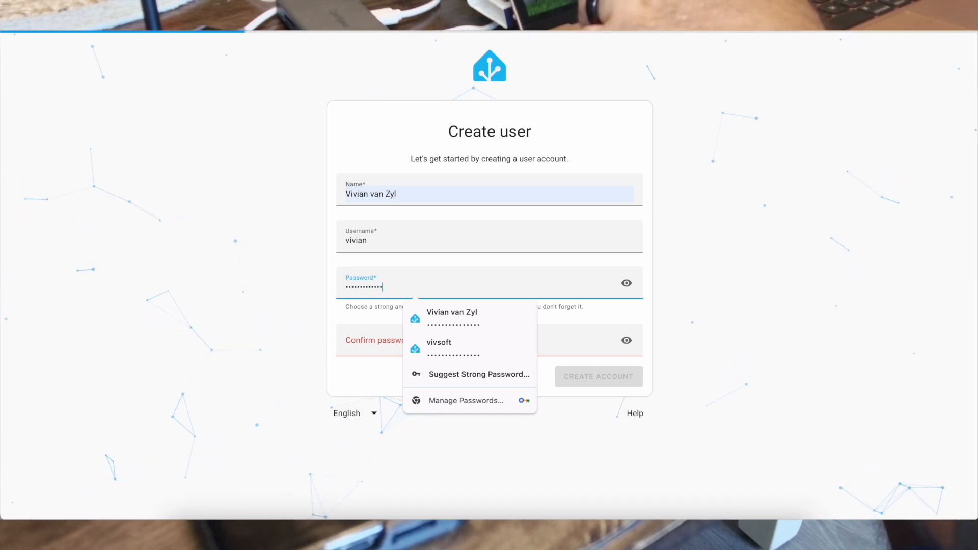
left_click(353, 353)
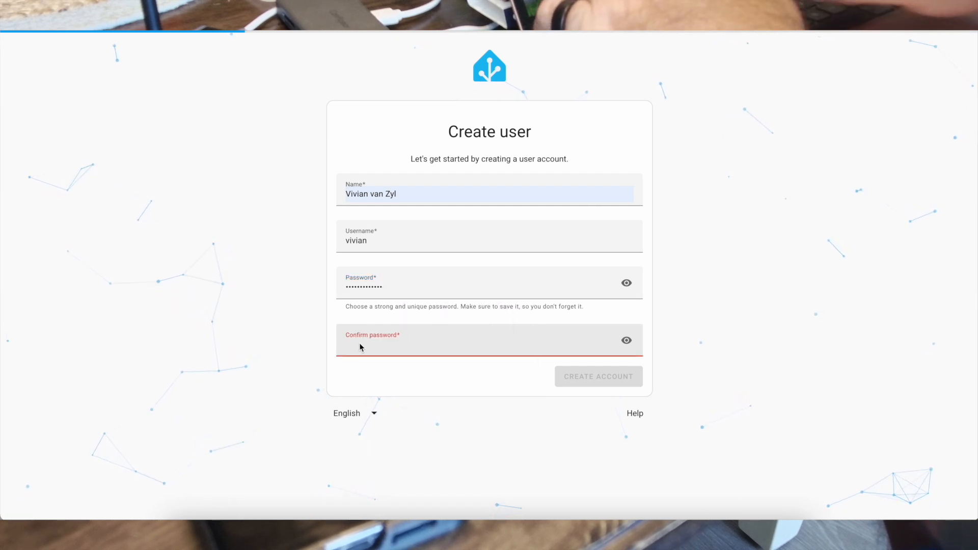
type("•••••••••••••")
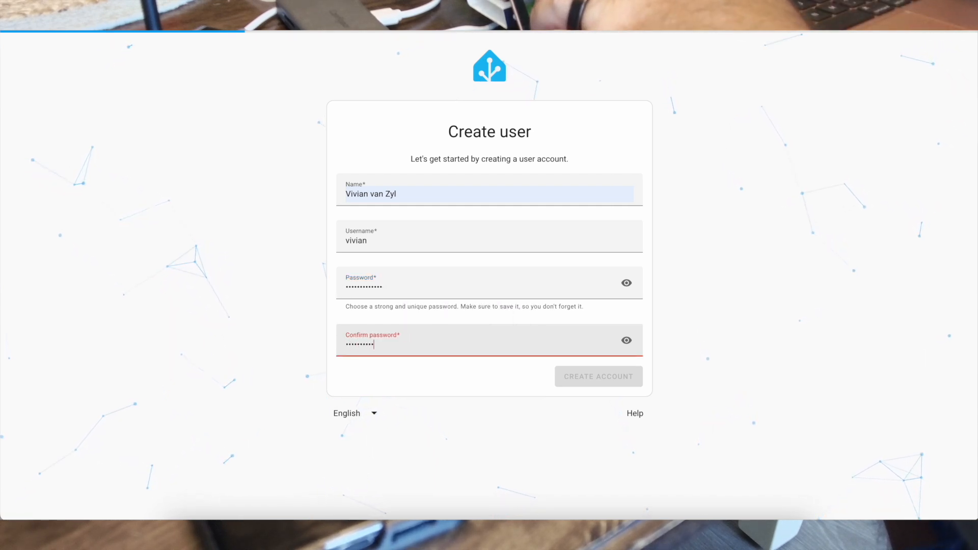
left_click(594, 383)
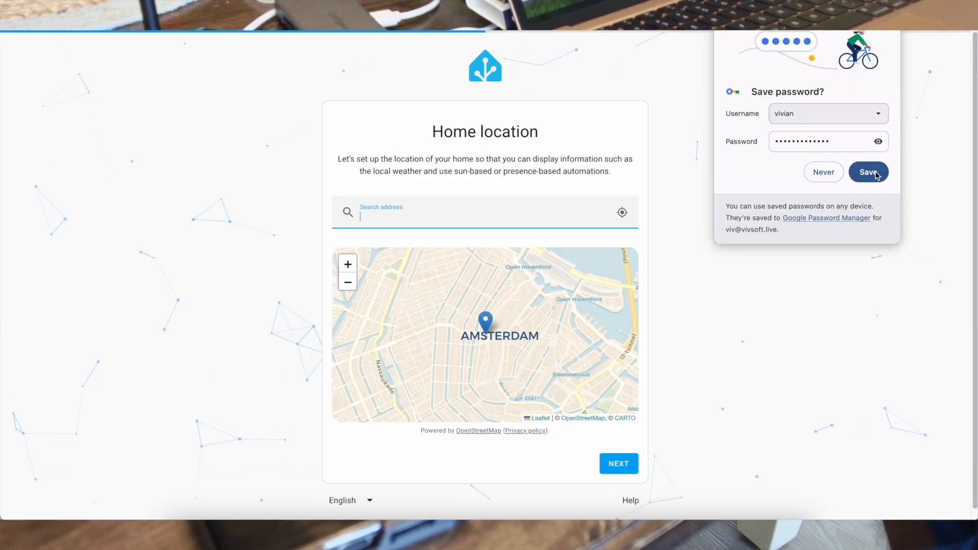
- Set the home location to 'st petersburg, florida', leave analytics off, and finish onboarding
left_click(873, 176)
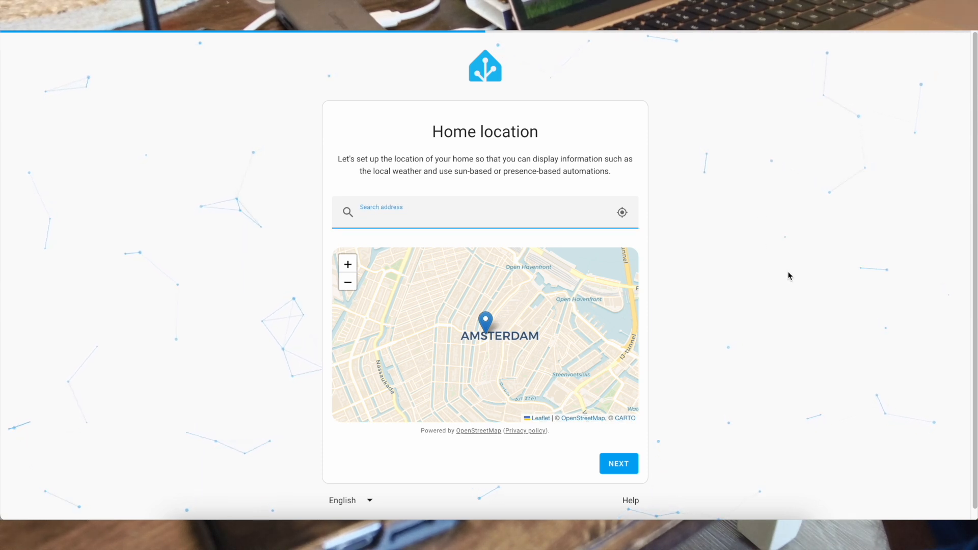
type("12")
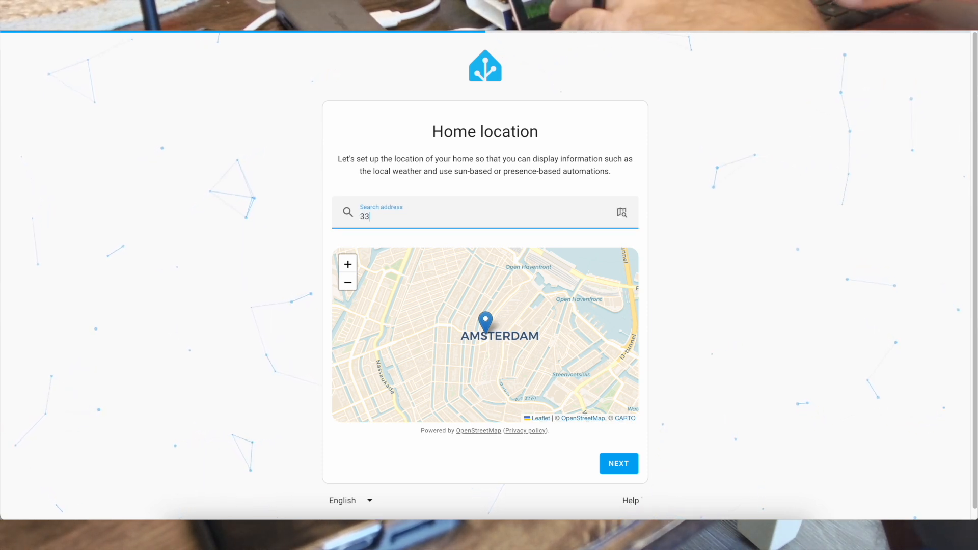
key("BackSpace")
key("BackSpace")
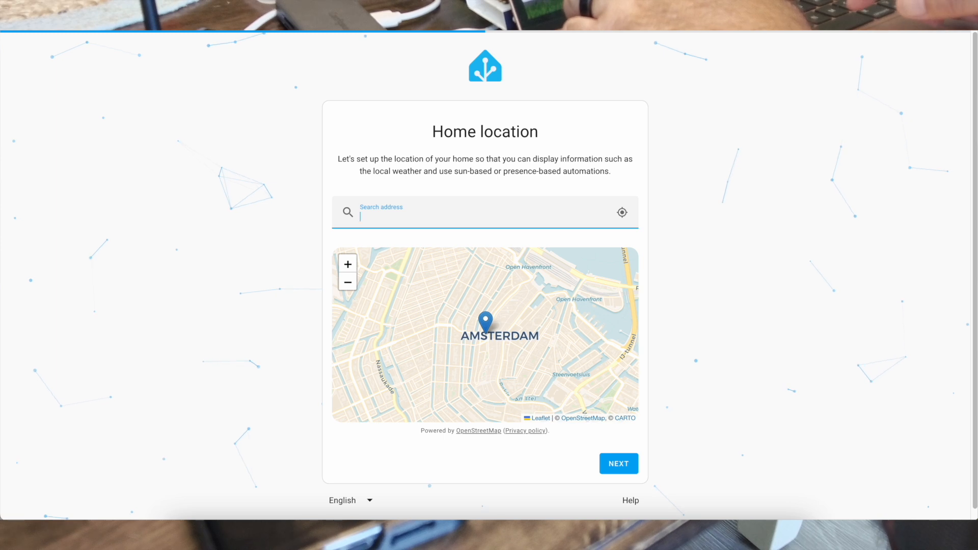
type("st petersburg")
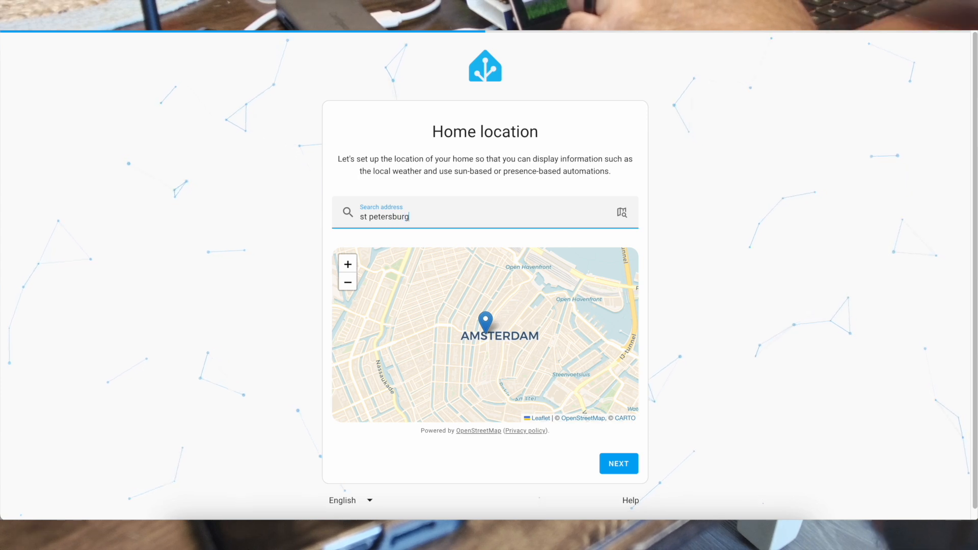
type(", flor")
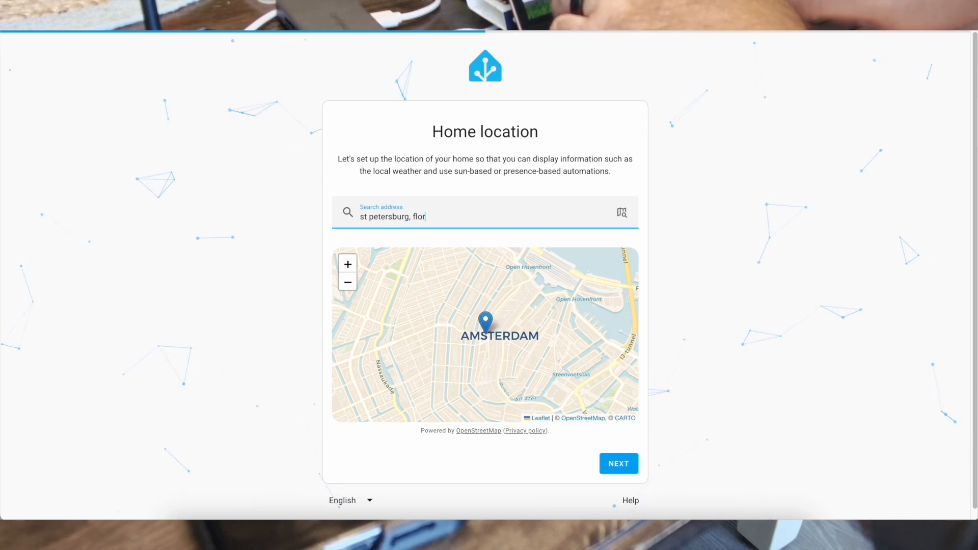
type("ida")
key("Return")
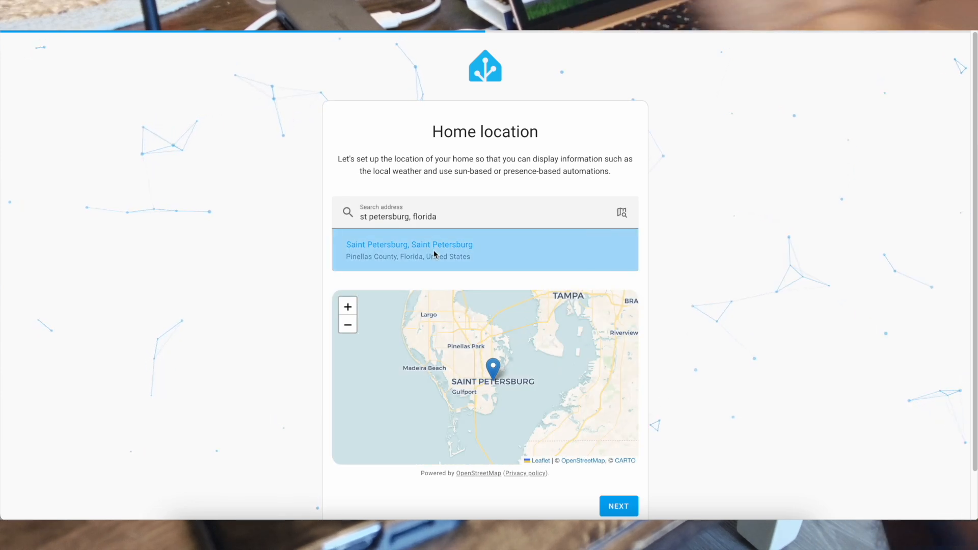
left_click(619, 505)
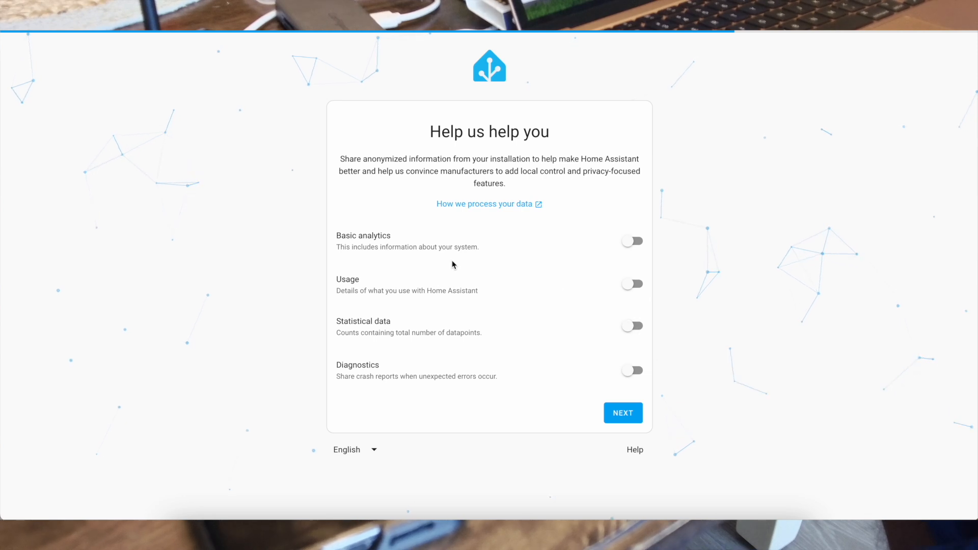
left_click(620, 422)
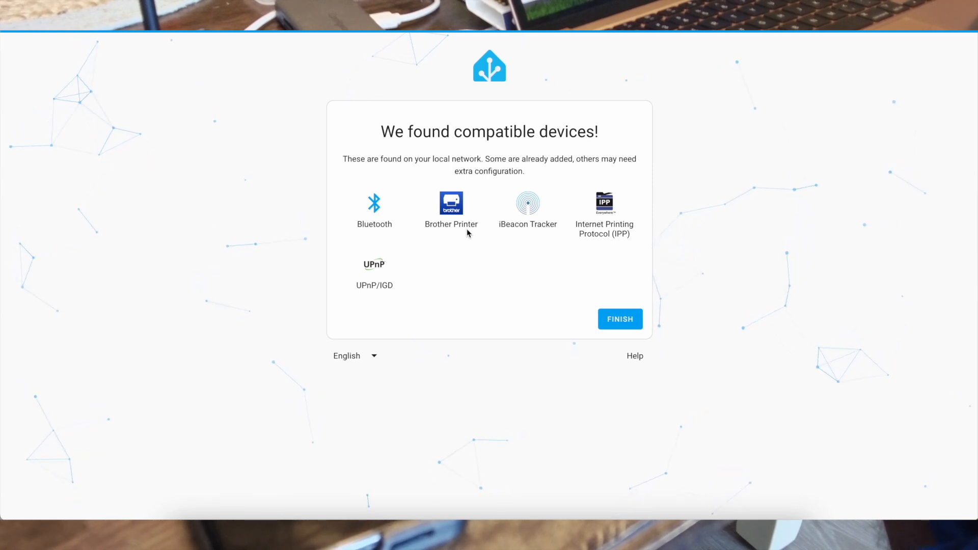
left_click(618, 322)
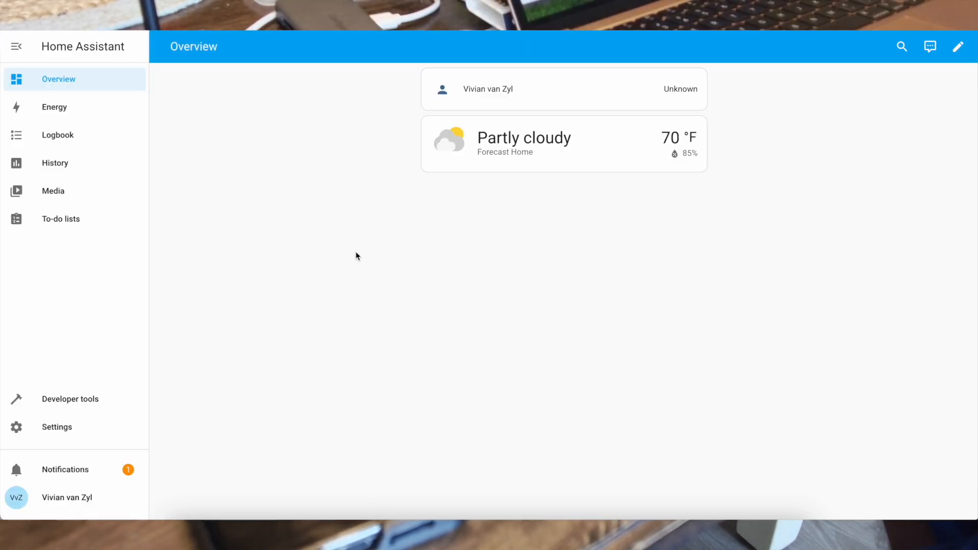
- Review the discovered-devices notification, dismiss it, and go to the Settings overview
left_click(102, 469)
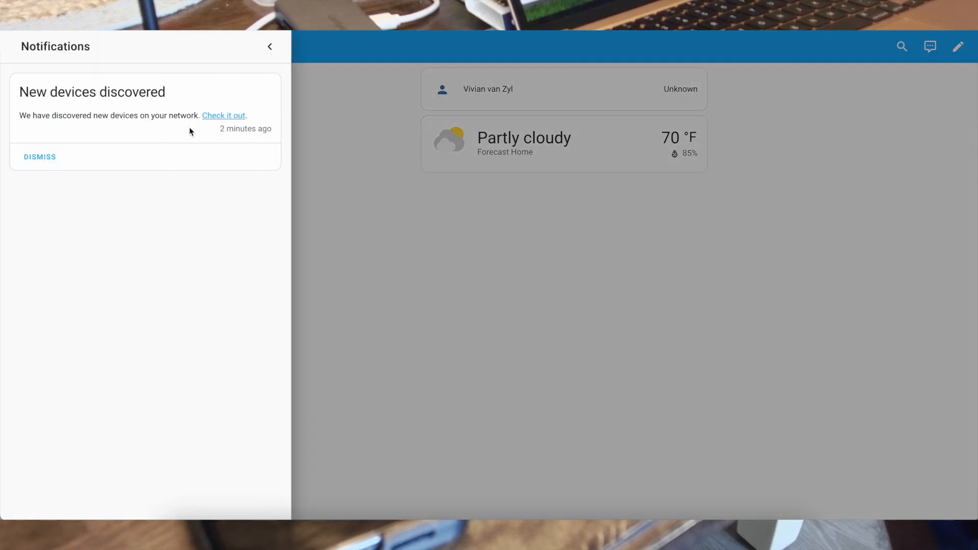
left_click(227, 116)
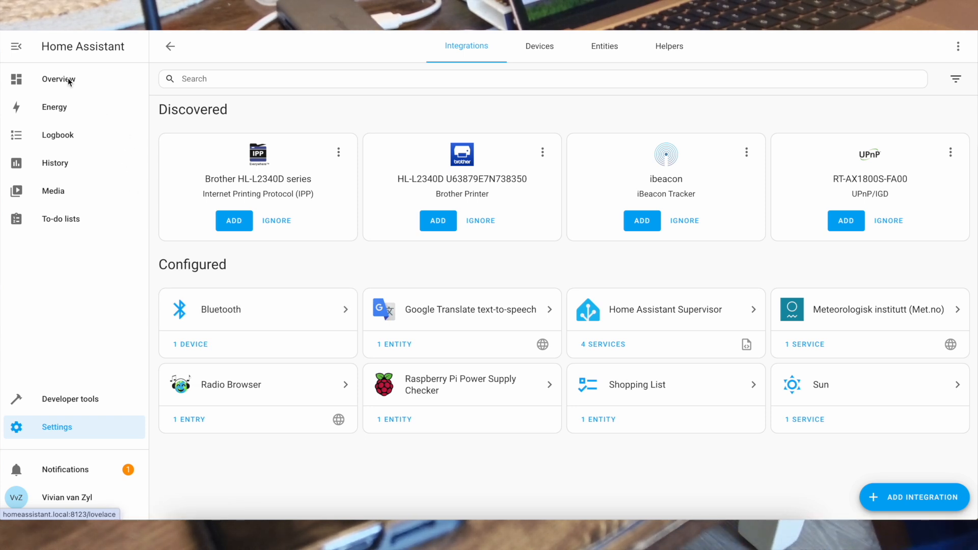
left_click(83, 468)
left_click(33, 156)
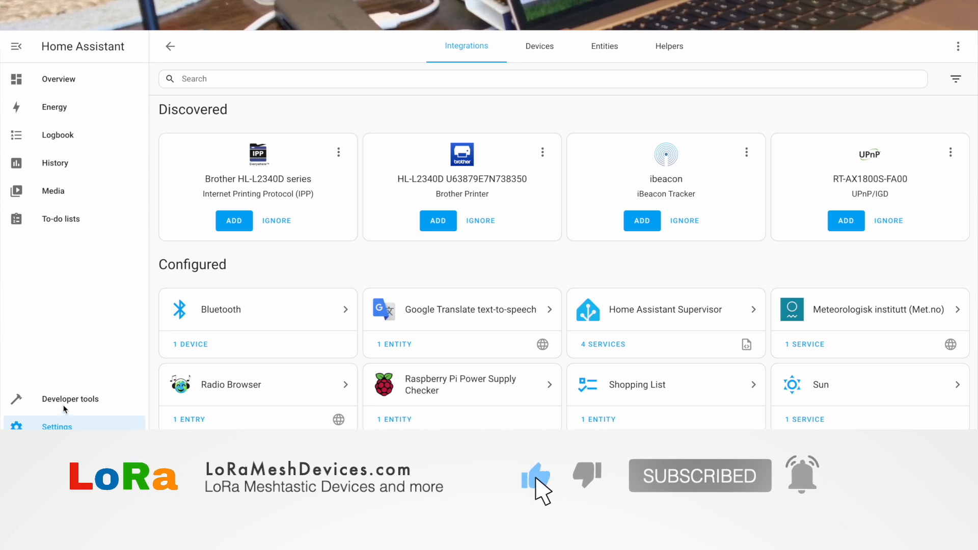
left_click(72, 426)
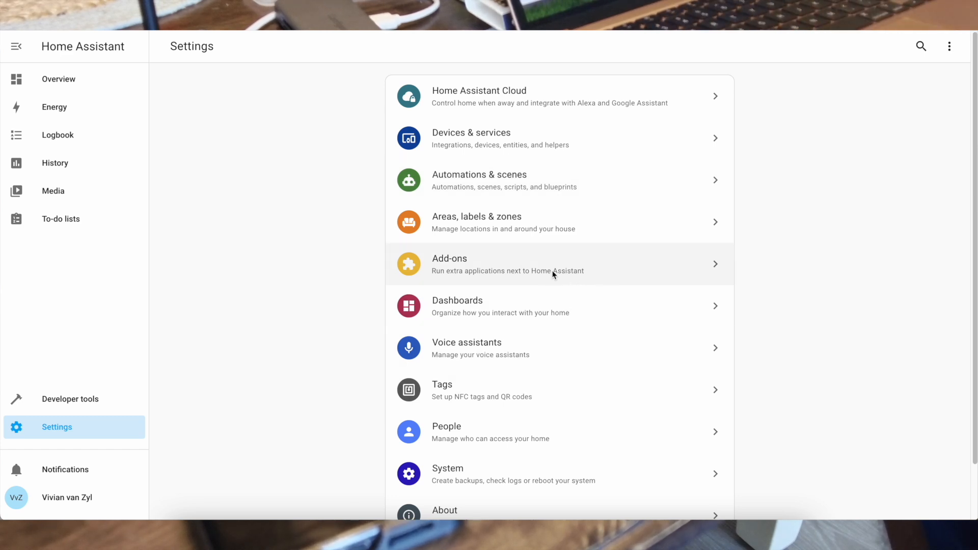
- Search for 'ssh' and open the Advanced SSH & Web Terminal card in the Add-on Store
left_click(517, 271)
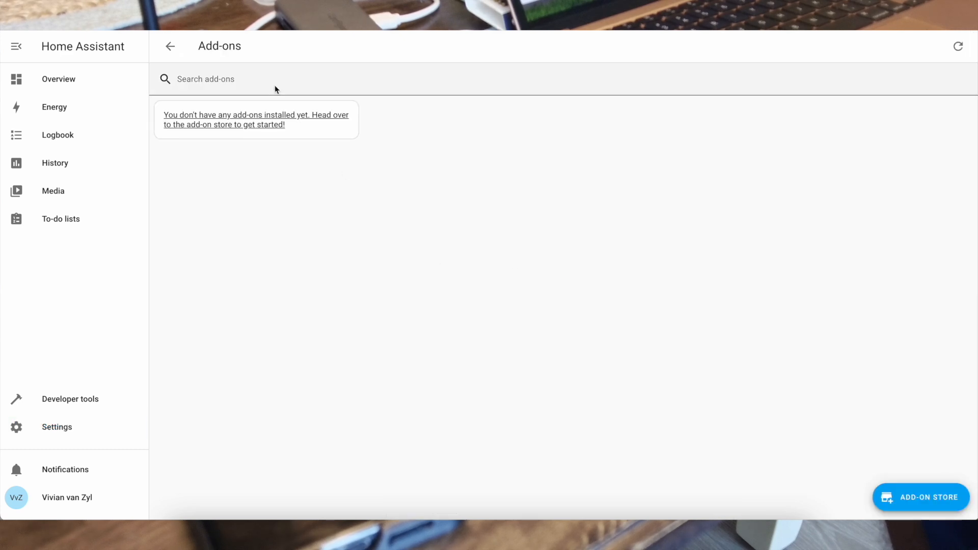
left_click(275, 84)
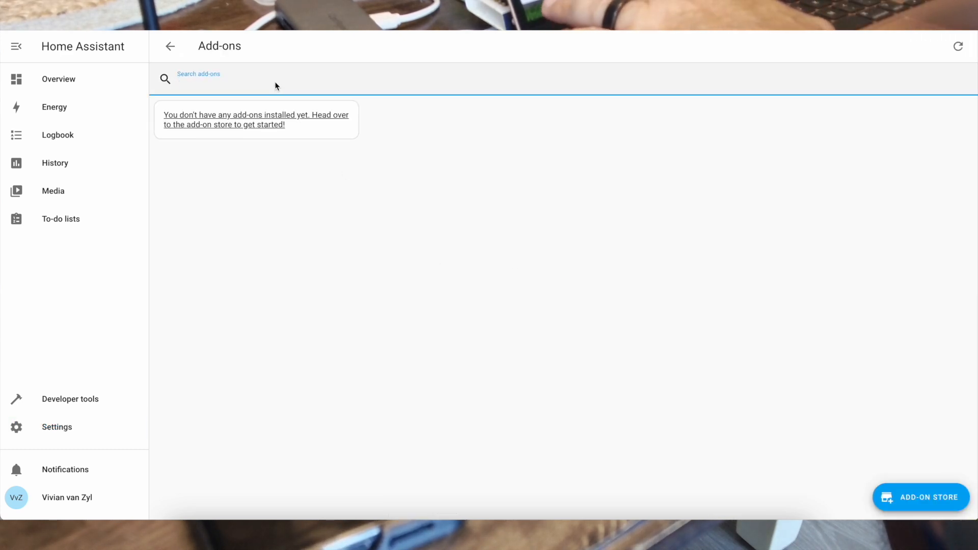
type("ssh")
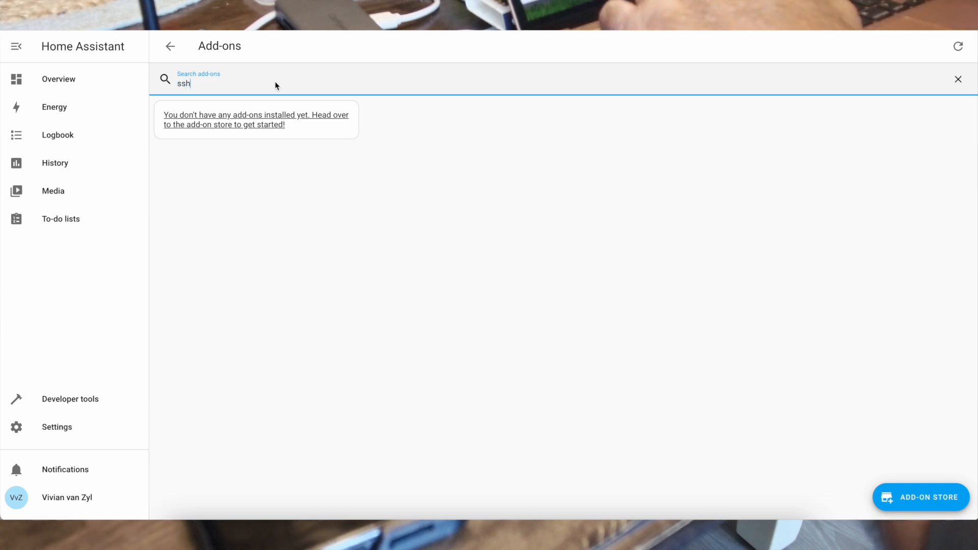
left_click(247, 115)
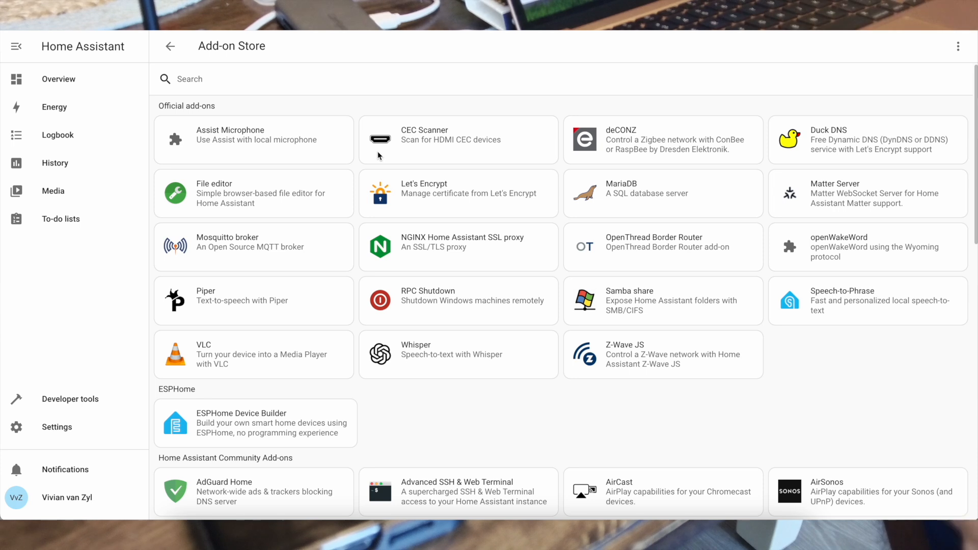
left_click(230, 87)
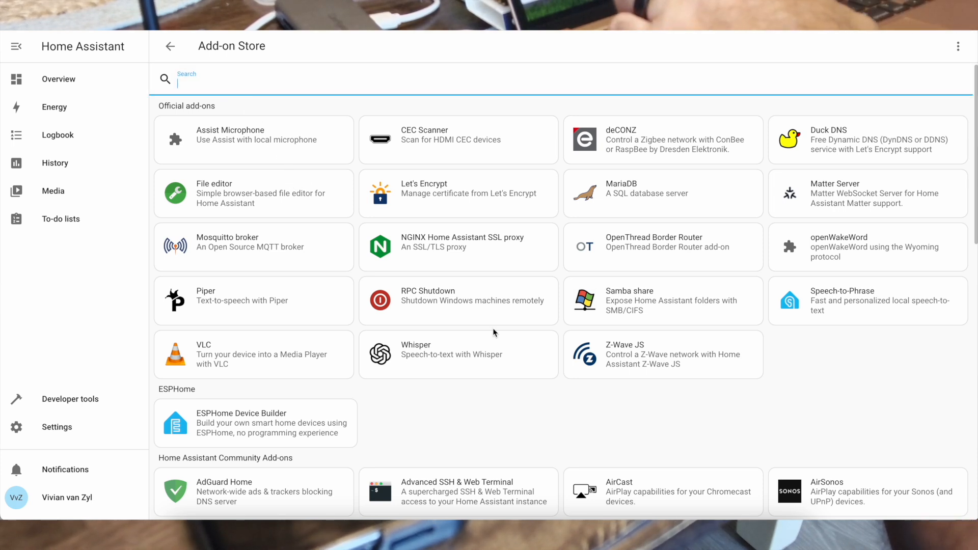
scroll(532, 401, "down", 1)
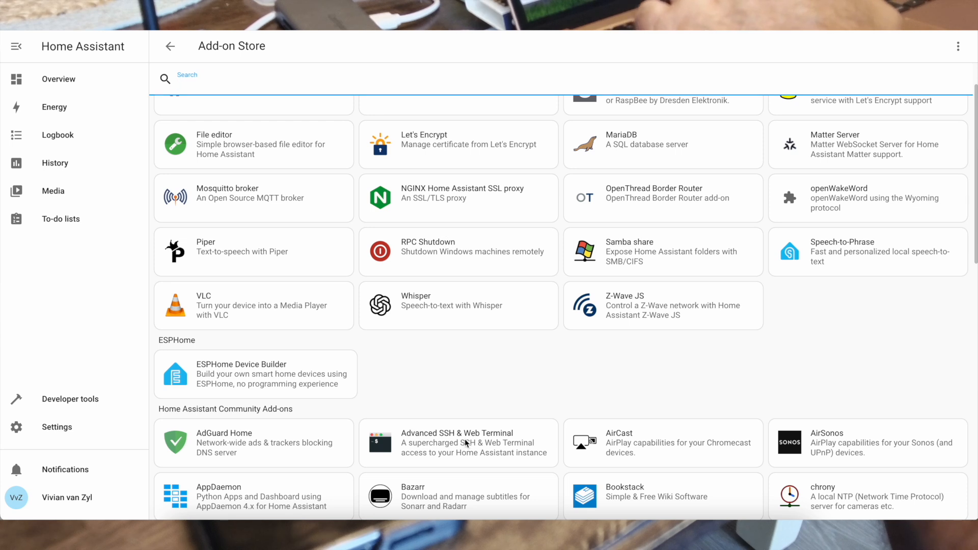
left_click(466, 443)
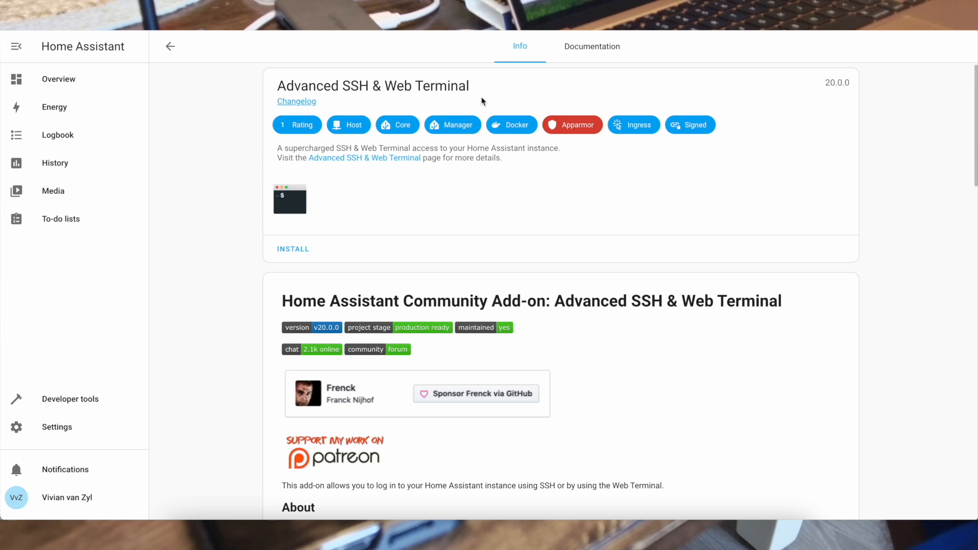
- Install the Advanced SSH & Web Terminal add-on
left_click(293, 248)
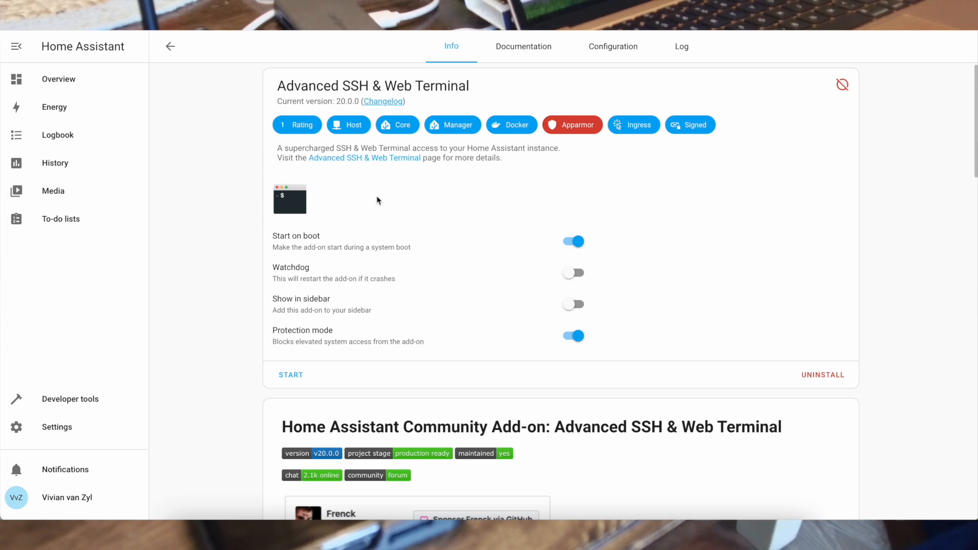
- Enable Watchdog and Show in sidebar, start the add-on, and decline the Terminal retry prompt
left_click(572, 272)
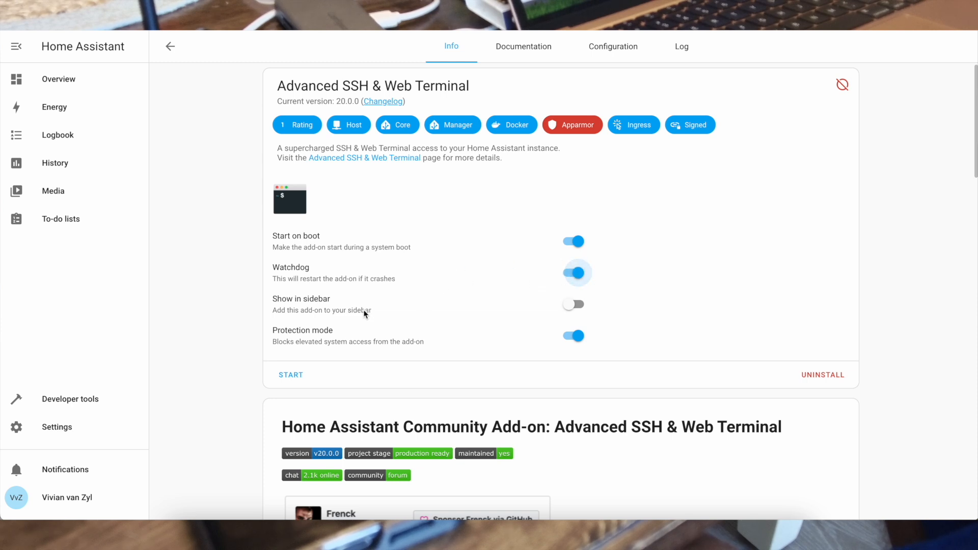
left_click(573, 308)
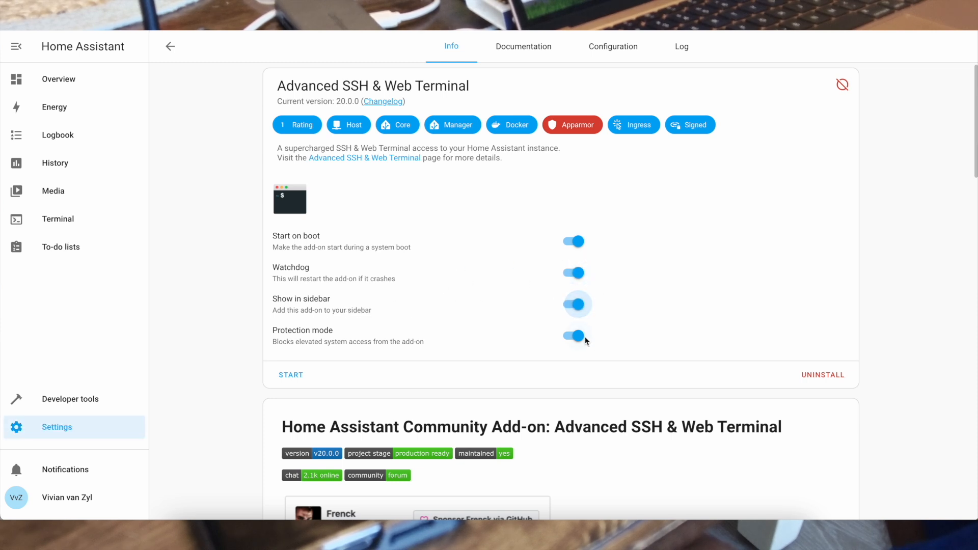
left_click(291, 374)
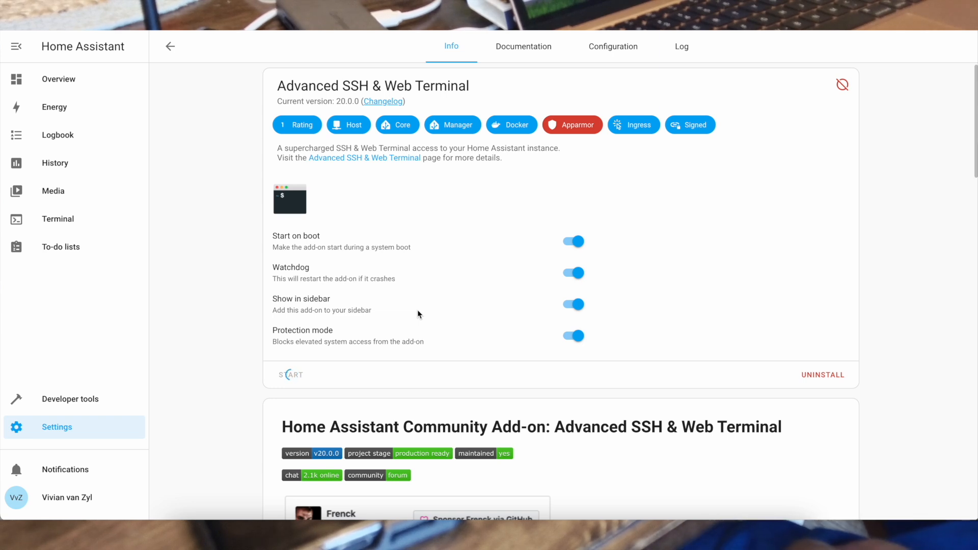
left_click(62, 221)
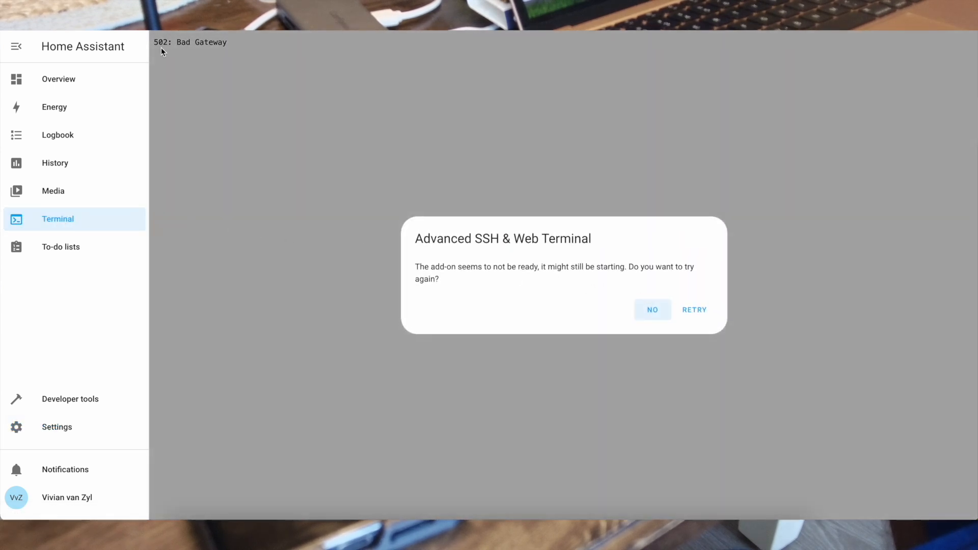
left_click(653, 310)
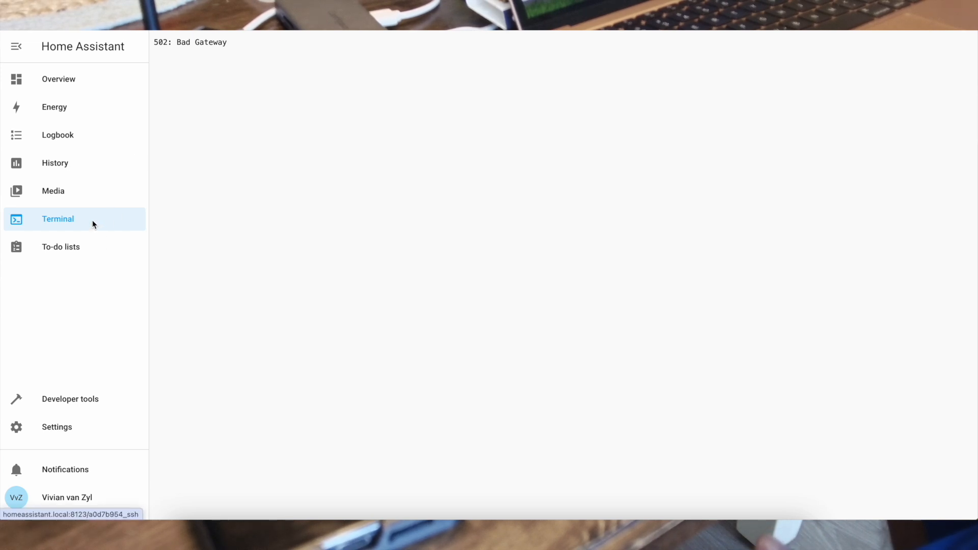
- Go to the Advanced SSH & Web Terminal add-on's Configuration tab
left_click(51, 426)
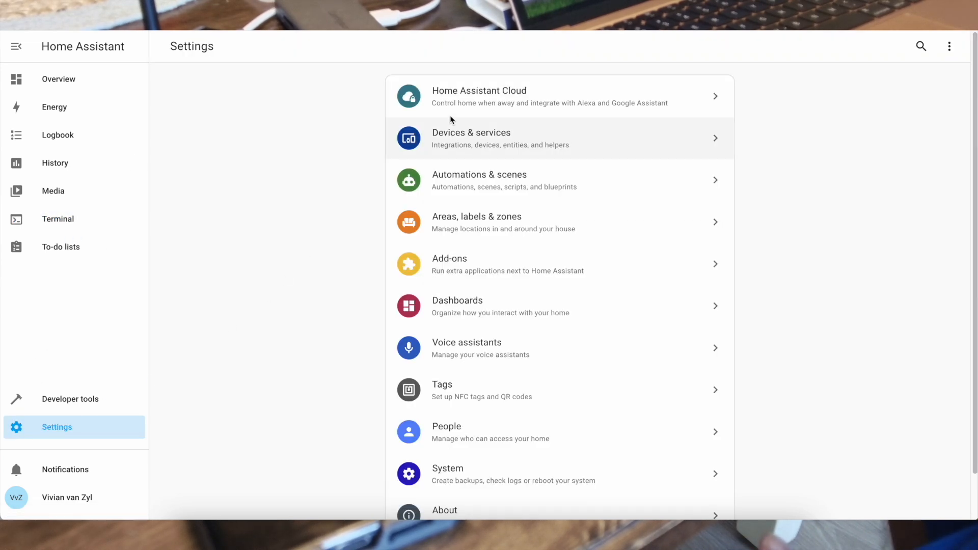
left_click(469, 268)
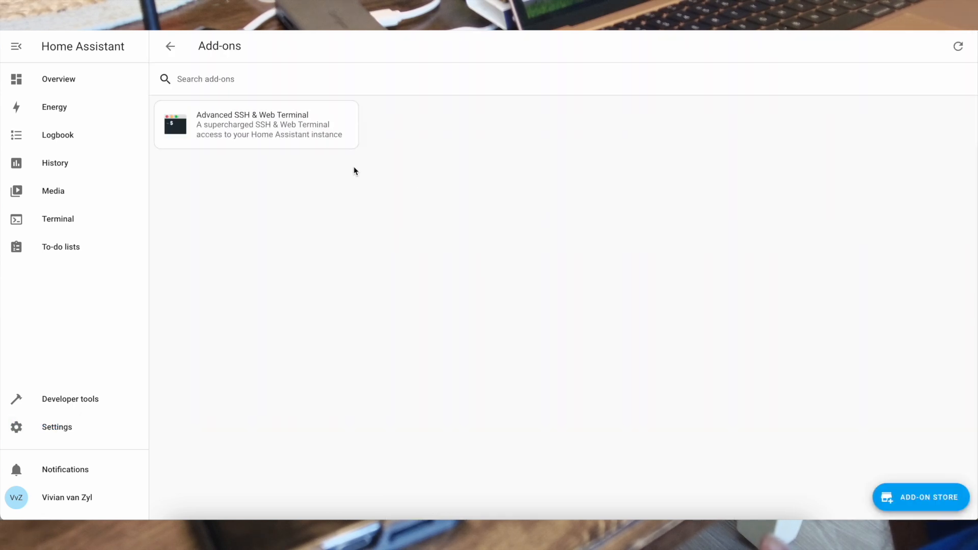
left_click(268, 133)
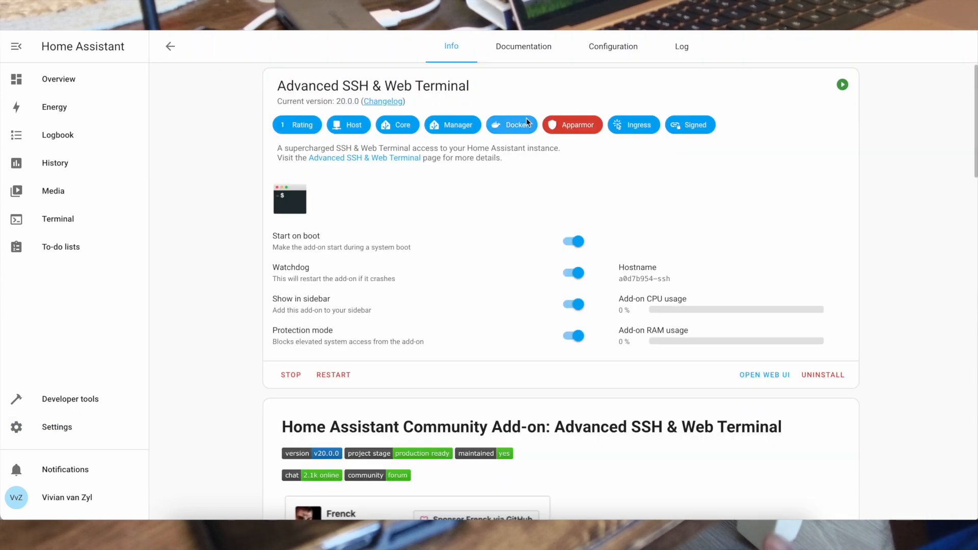
left_click(613, 46)
- Enter a password between the quotes on the SSH password line
left_click(352, 181)
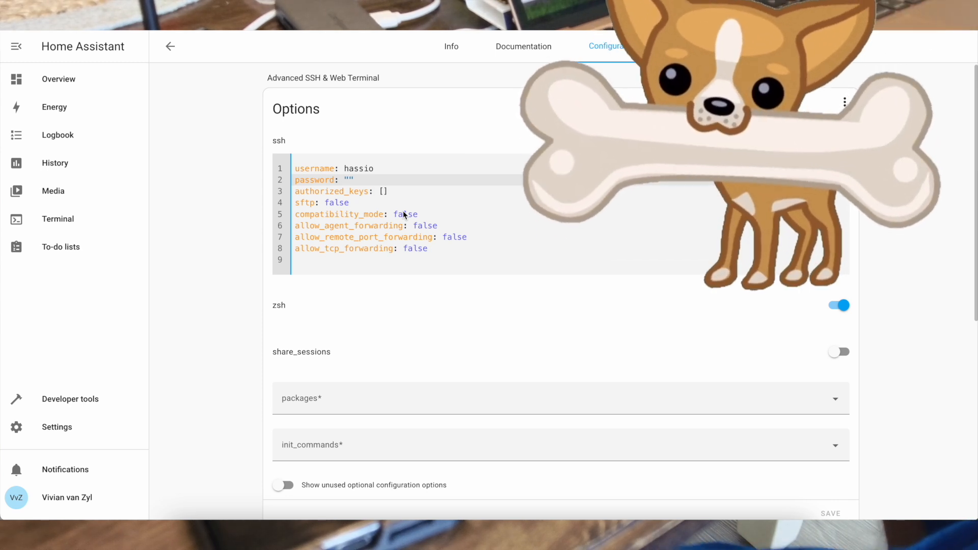
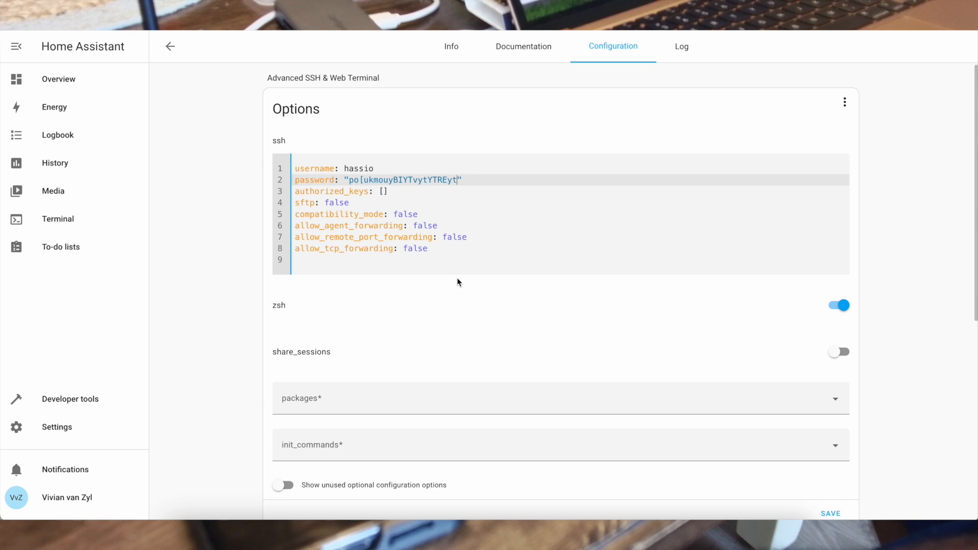
scroll(588, 311, "down", 2)
scroll(585, 311, "up", 1)
scroll(585, 311, "up", 1)
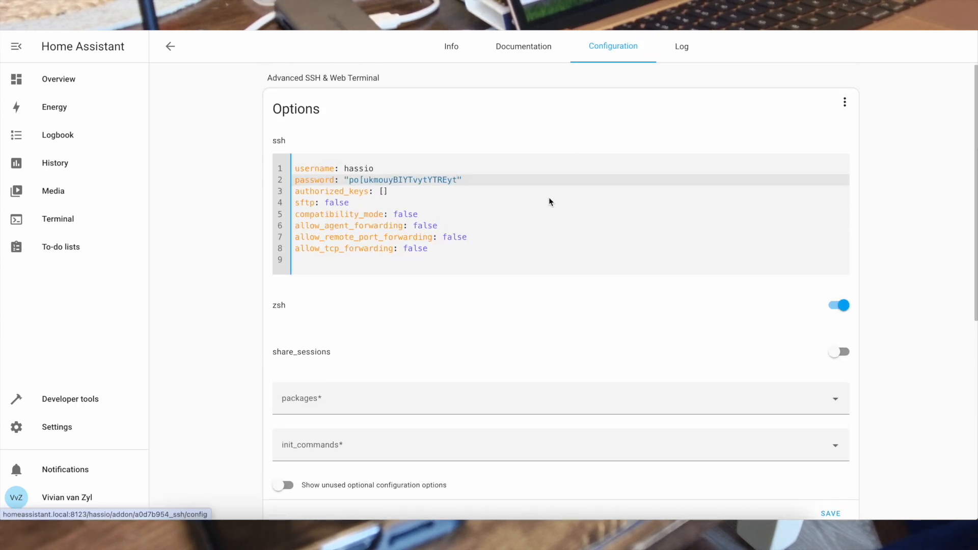
scroll(548, 197, "down", 1)
scroll(500, 88, "up", 1)
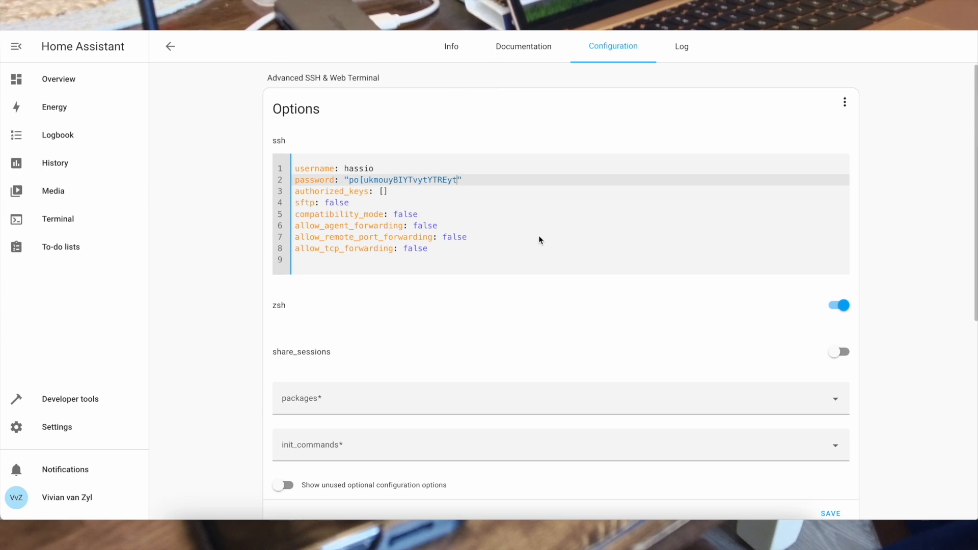
scroll(539, 237, "down", 8)
scroll(541, 244, "up", 2)
scroll(591, 276, "down", 2)
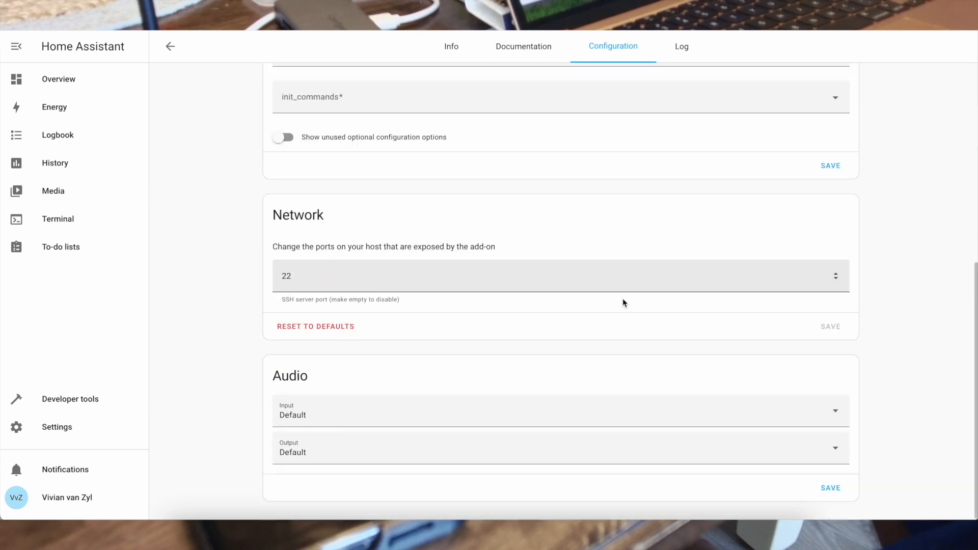
scroll(724, 279, "up", 7)
scroll(718, 258, "down", 2)
scroll(825, 402, "down", 1)
- Save the new SSH configuration, confirm the restart, and open the Terminal panel
left_click(832, 415)
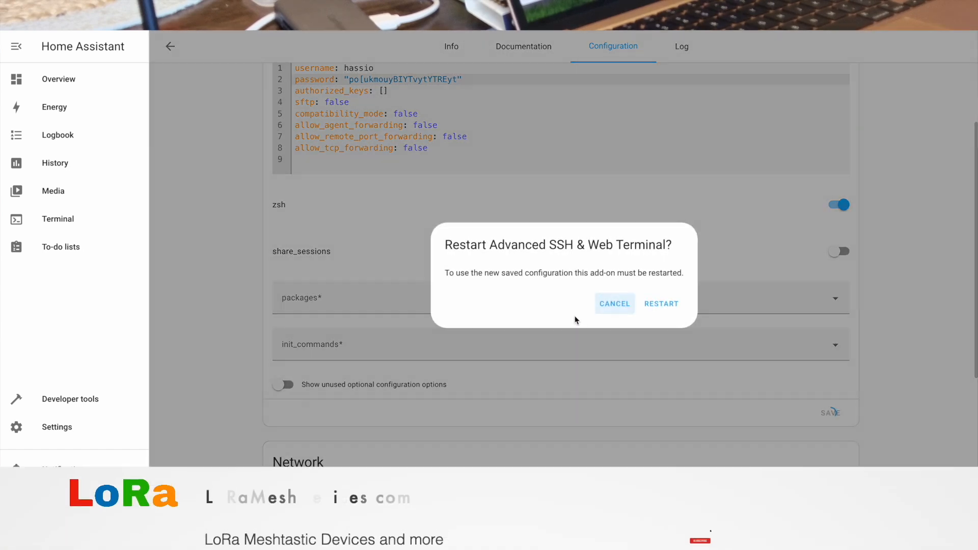
left_click(657, 304)
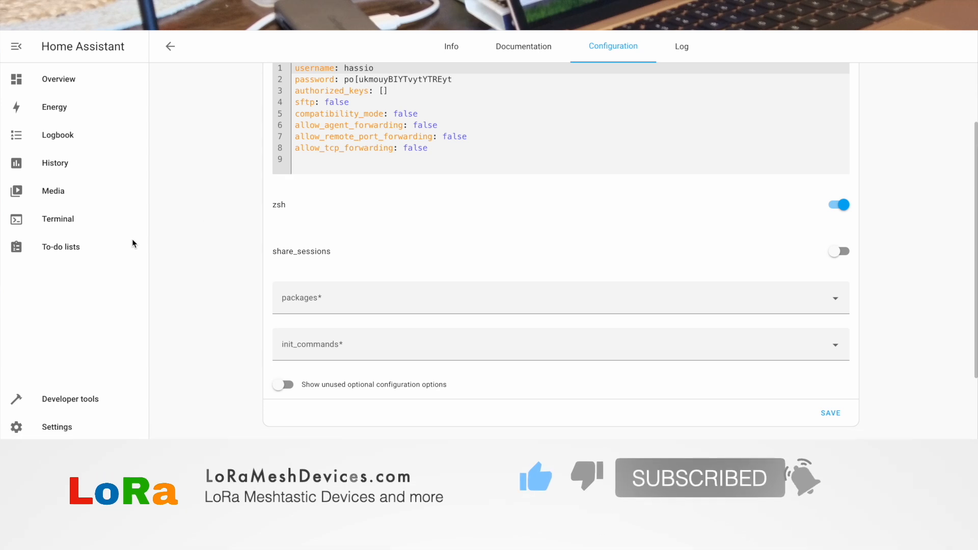
left_click(63, 219)
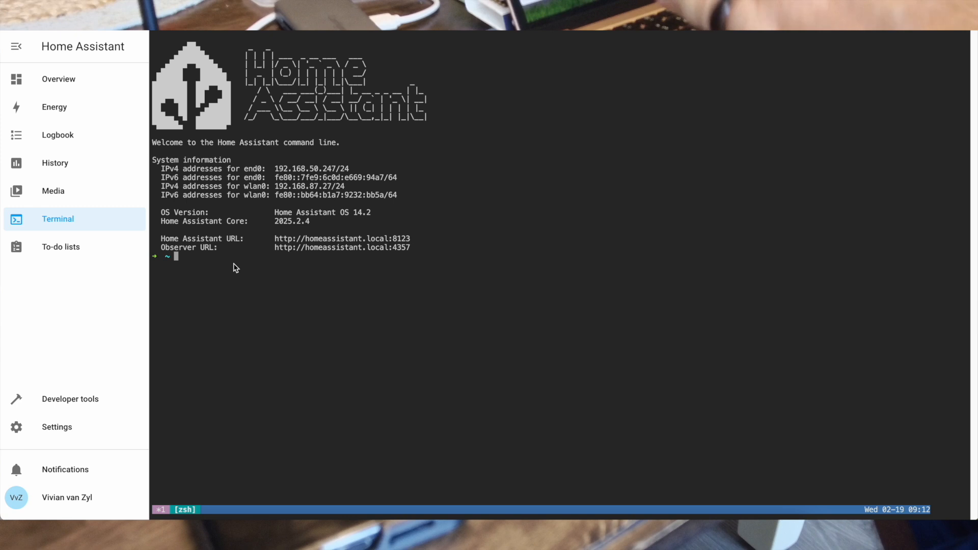
type("ls")
key("Return")
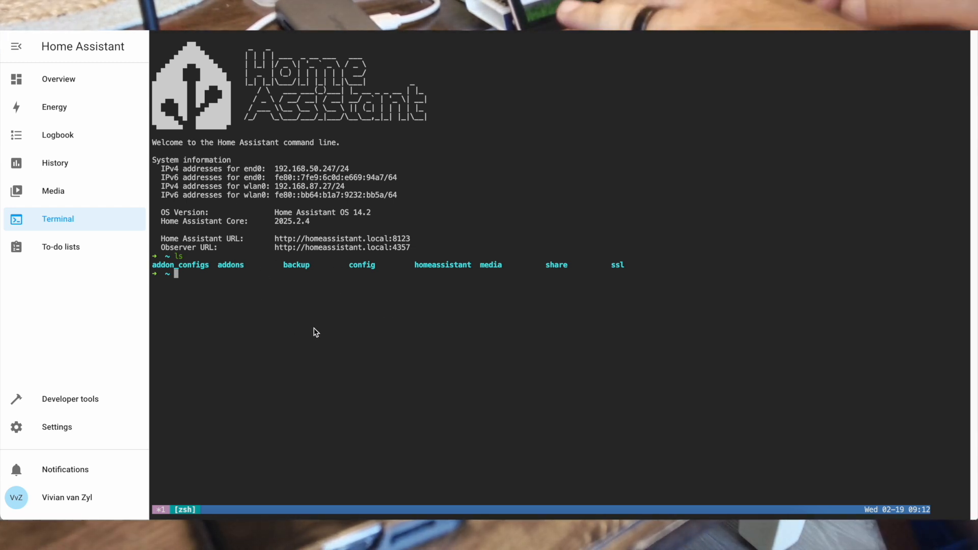
type("nanb")
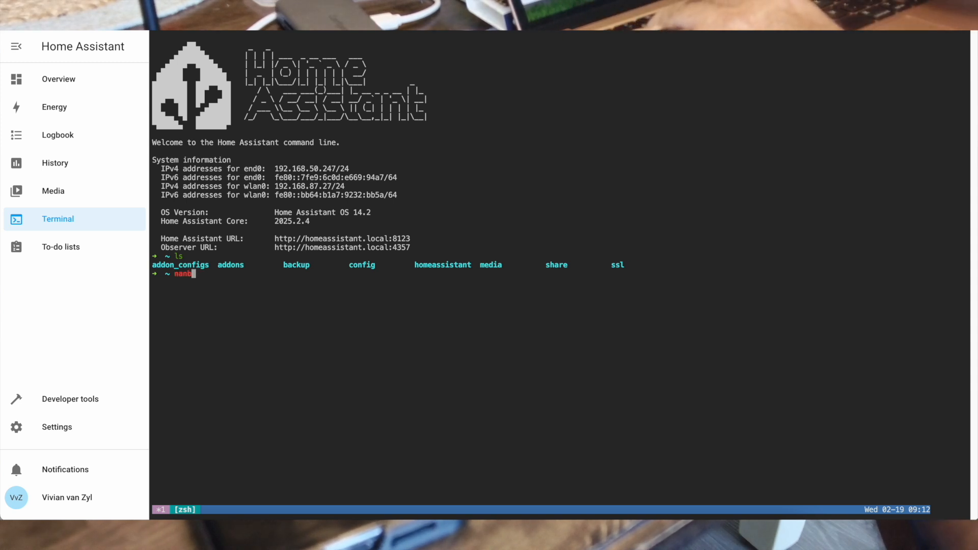
key("BackSpace")
key("BackSpace")
key("BackSpace")
key("BackSpace")
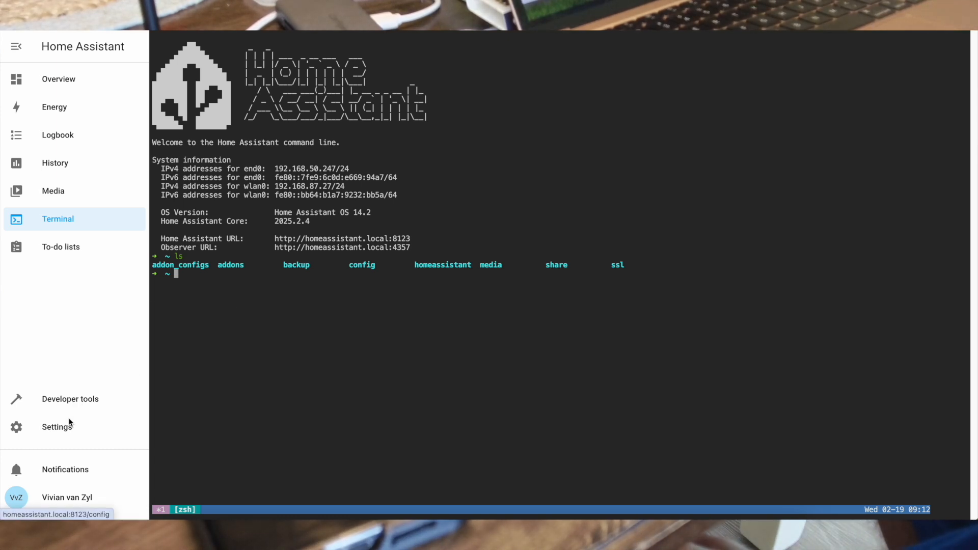
- Search the Add-on Store for 'MQTT' and open the Mosquitto broker add-on page
left_click(65, 431)
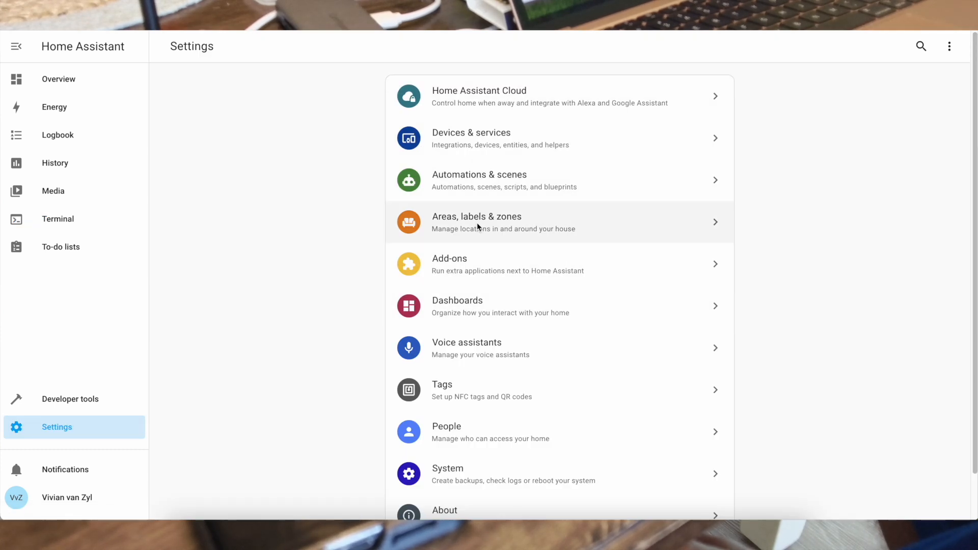
left_click(469, 270)
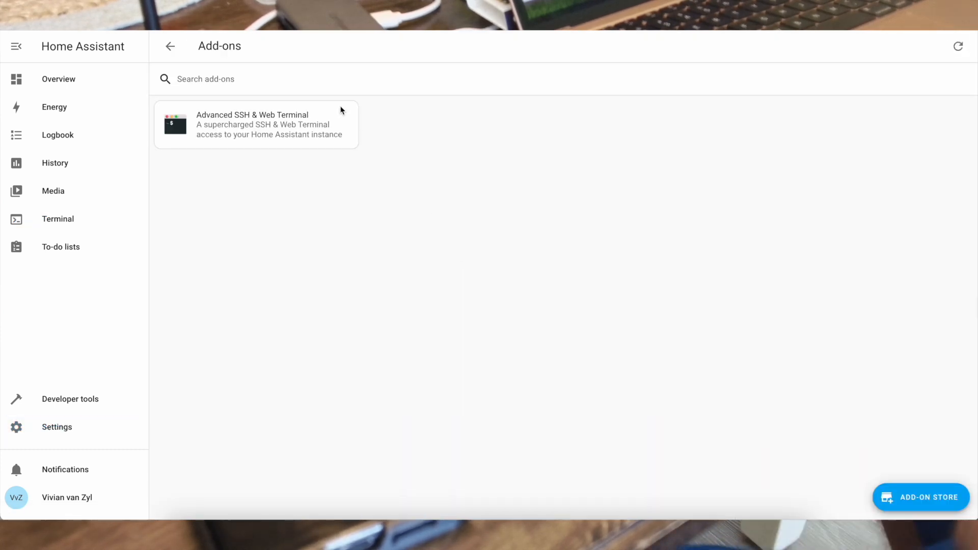
left_click(292, 80)
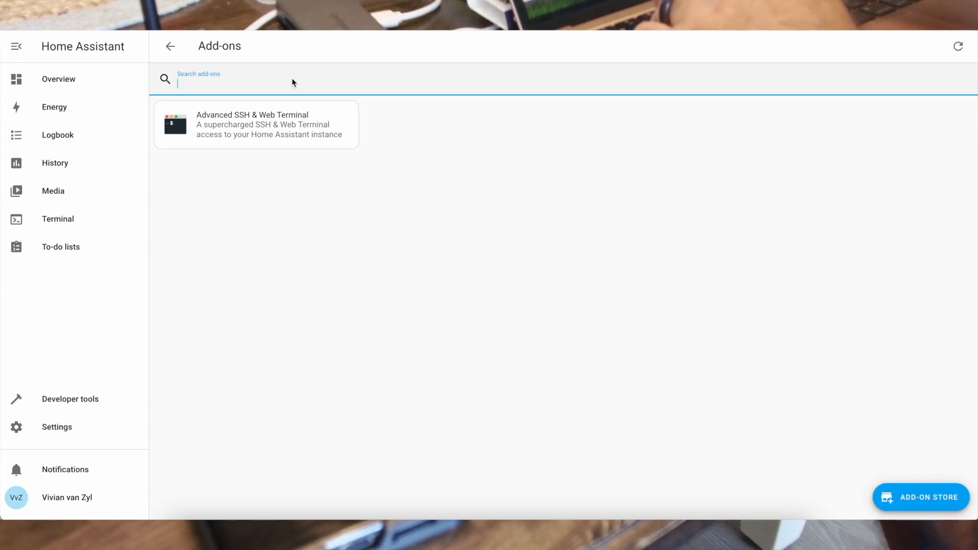
type("M")
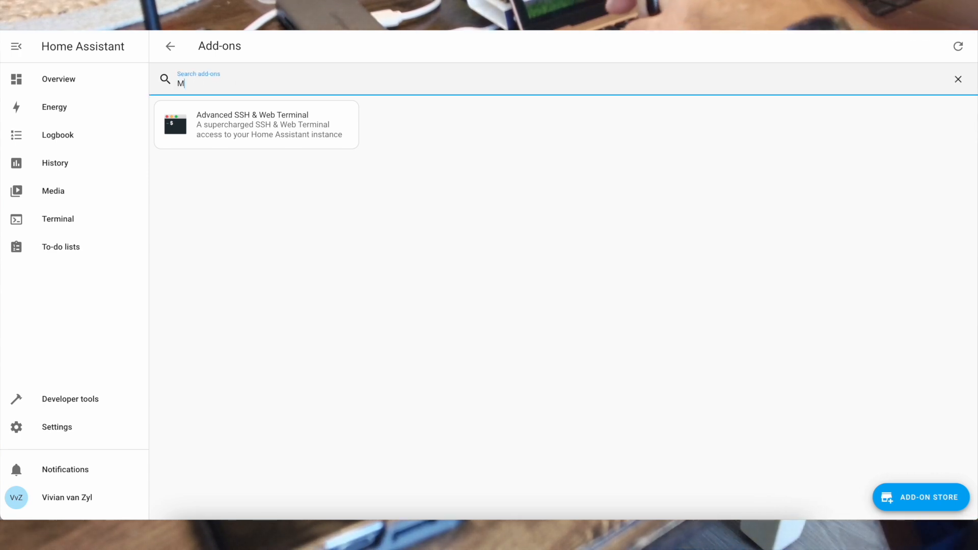
type("QTT")
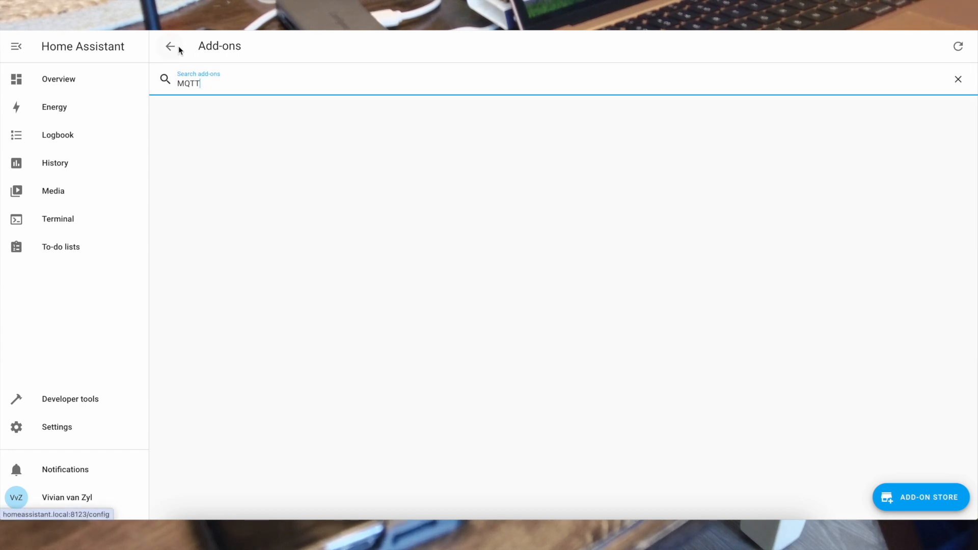
left_click(889, 497)
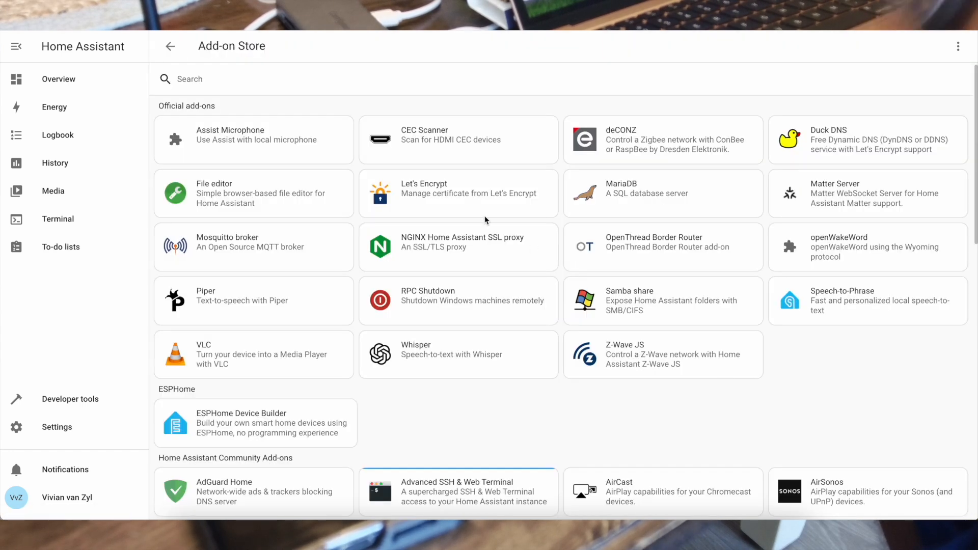
left_click(291, 82)
type("M")
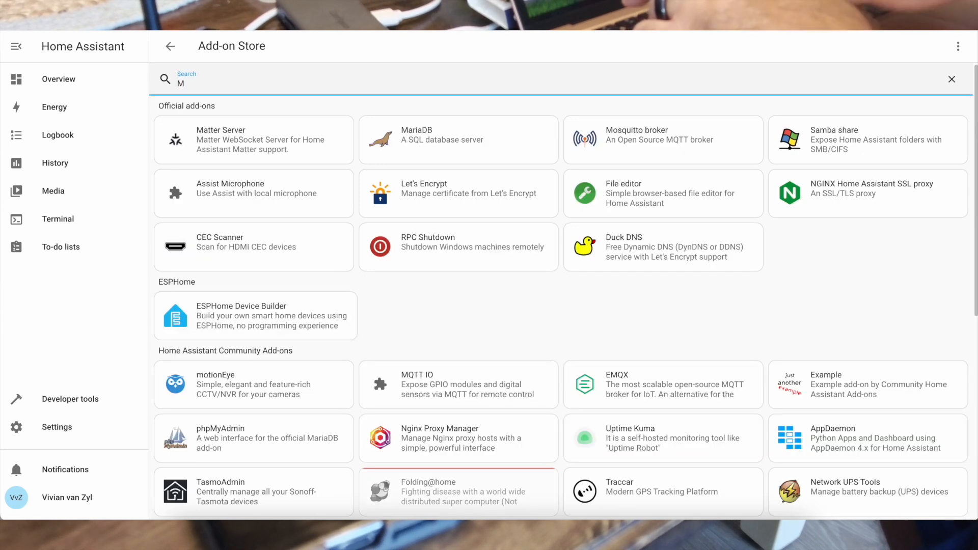
type("QTT")
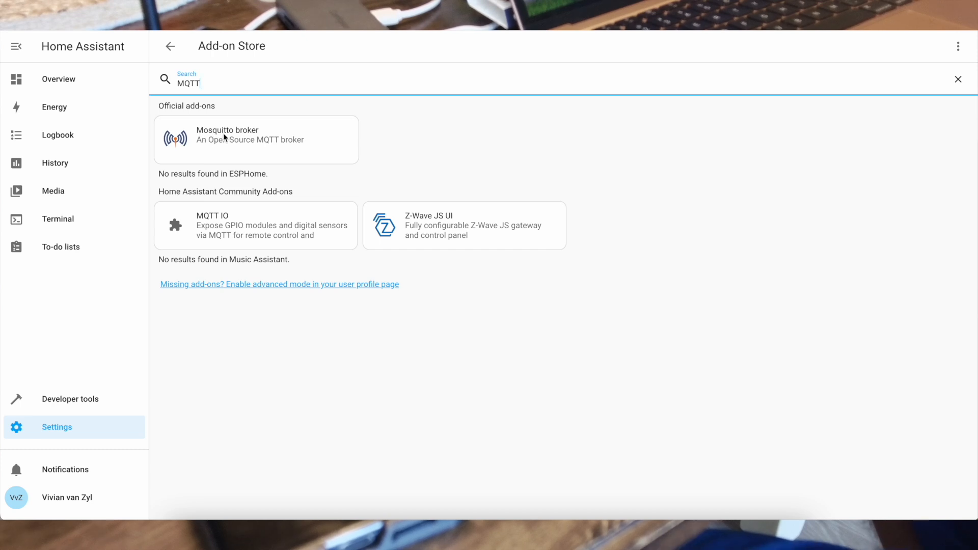
left_click(234, 136)
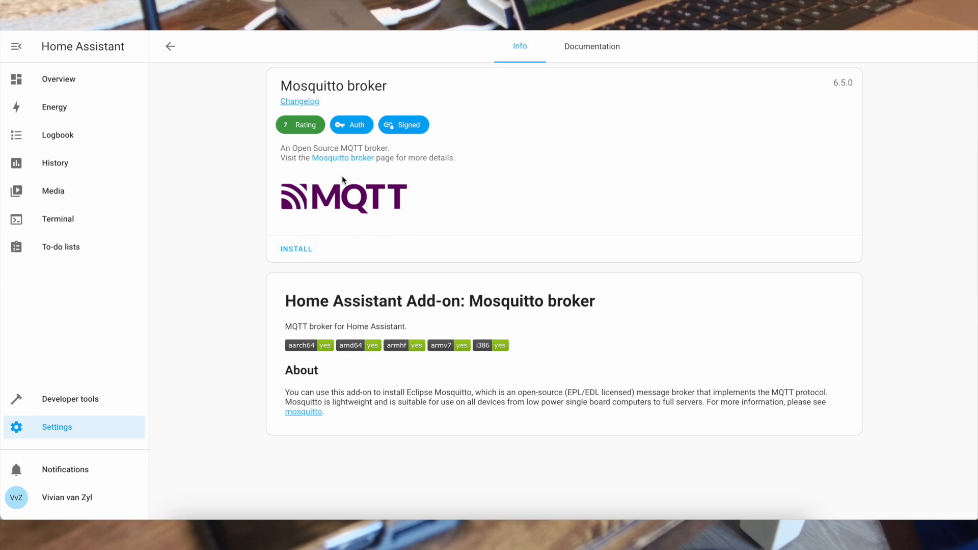
- Install the Mosquitto broker 6.5.0 add-on, enable Watchdog, and view its configuration options
left_click(298, 249)
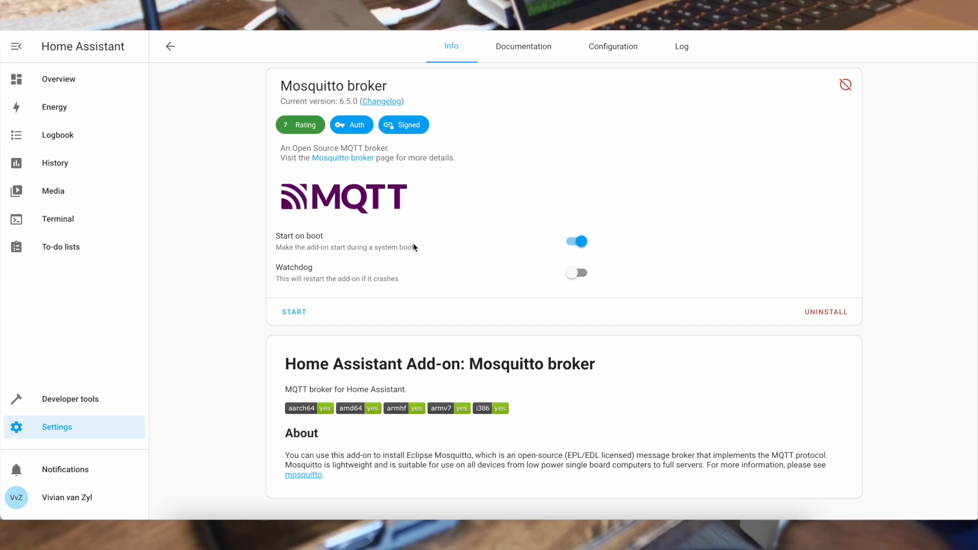
left_click(584, 278)
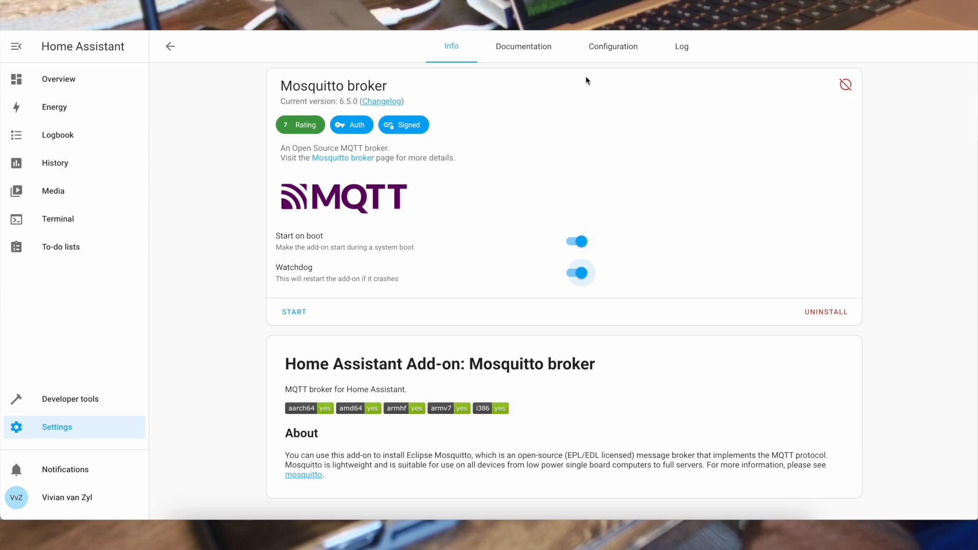
left_click(524, 46)
- Check the default network ports 1883, 1884, 8883 and 8884, then start the broker from Info
left_click(611, 47)
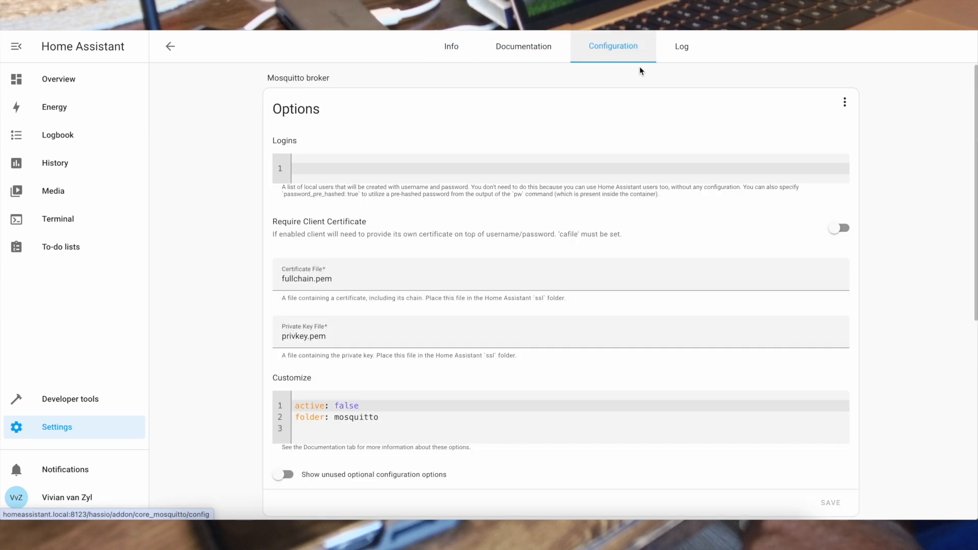
scroll(466, 219, "down", 6)
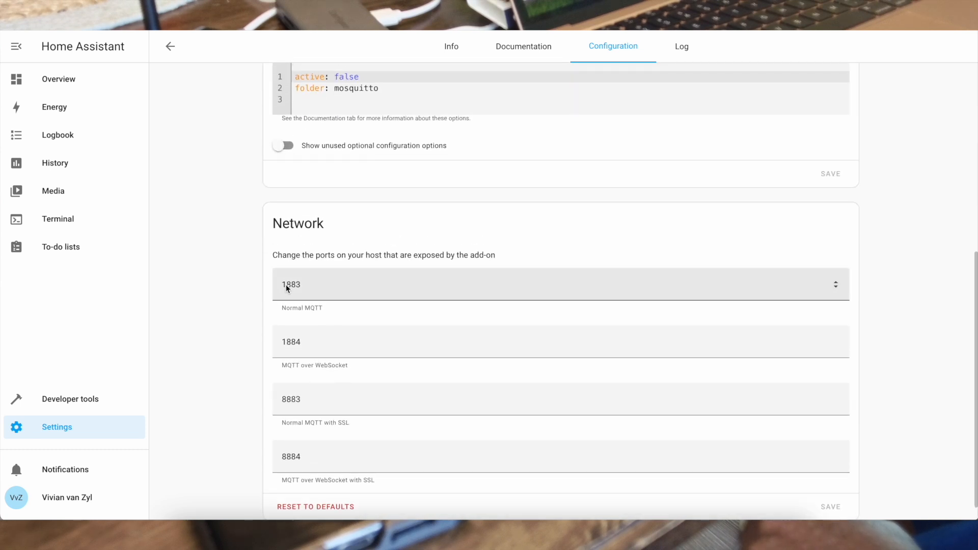
scroll(479, 147, "up", 6)
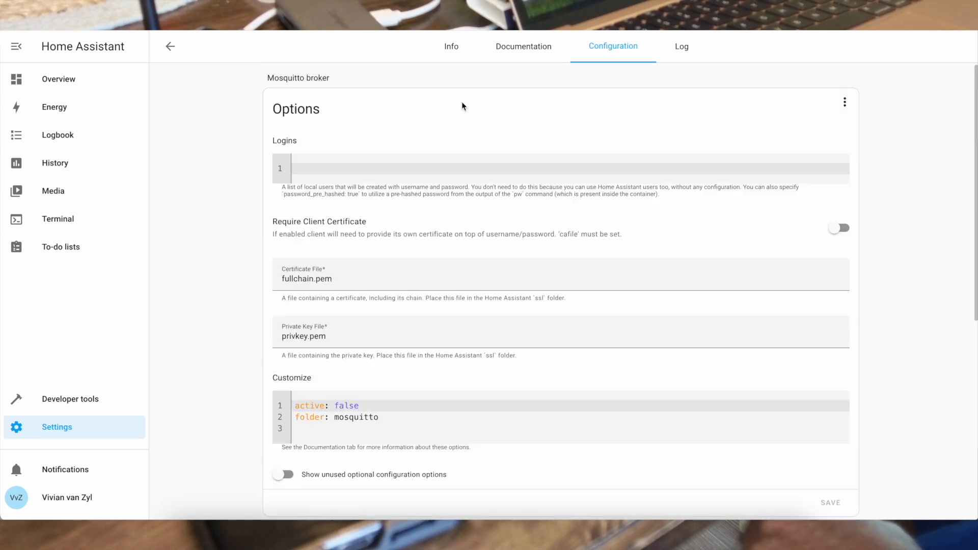
left_click(451, 45)
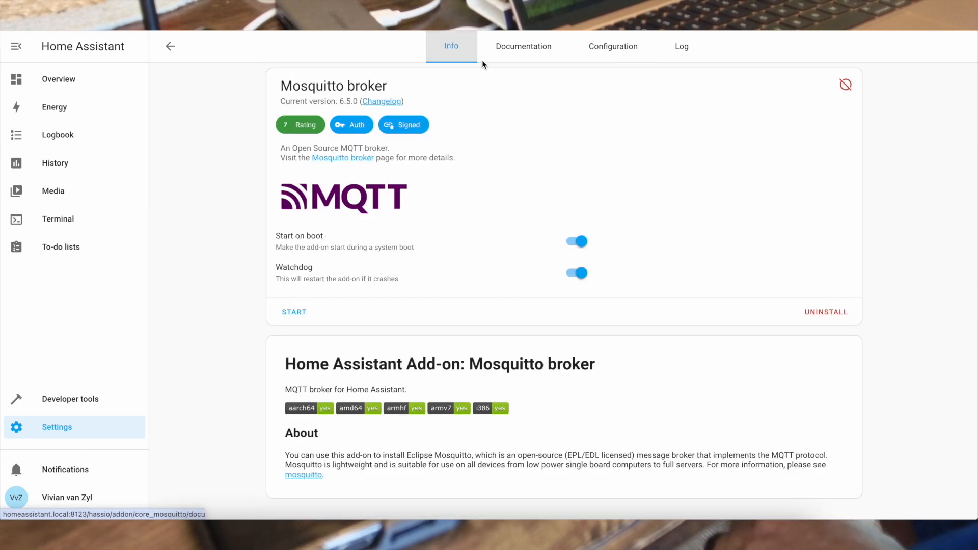
left_click(290, 312)
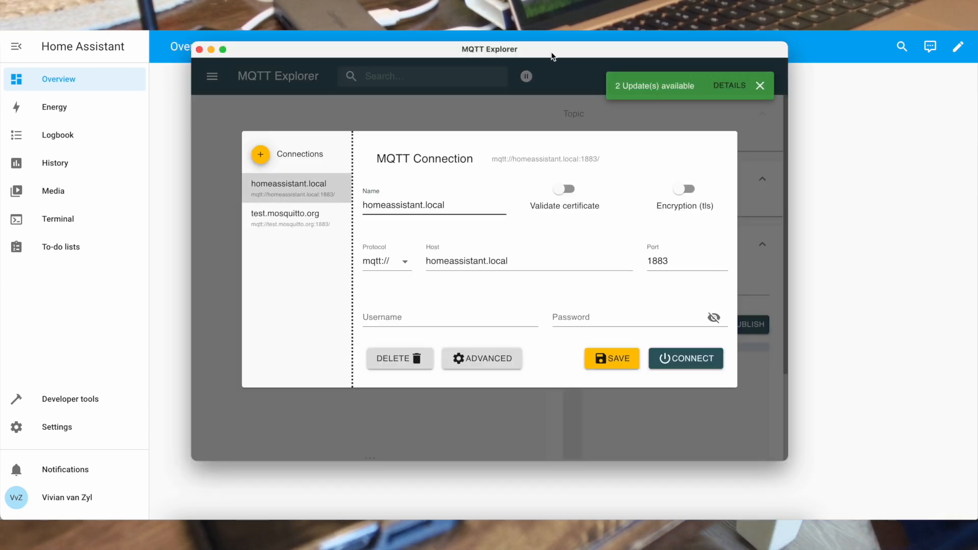
- Reposition MQTT Explorer, dismiss the update notice, and try connecting to homeassistant.local
left_click_drag(534, 49, 533, 66)
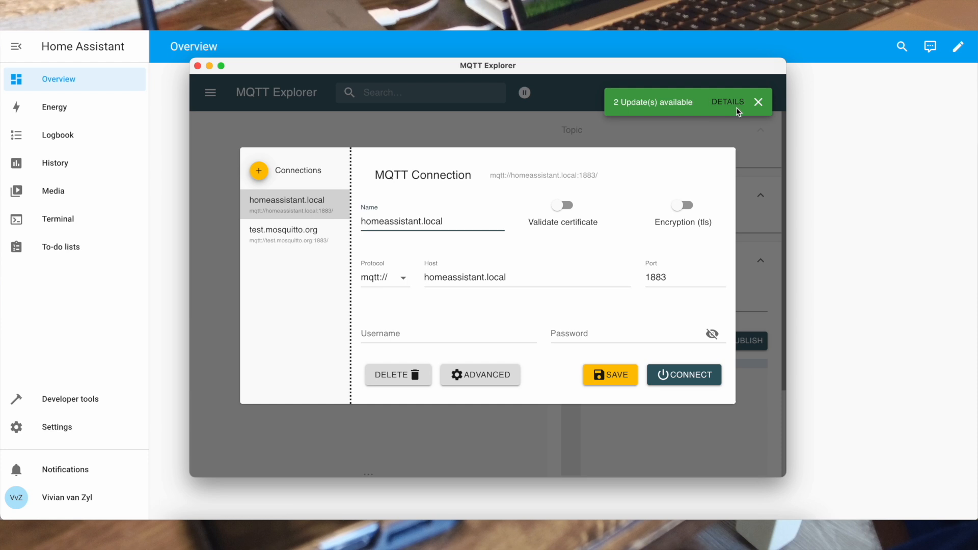
left_click(759, 101)
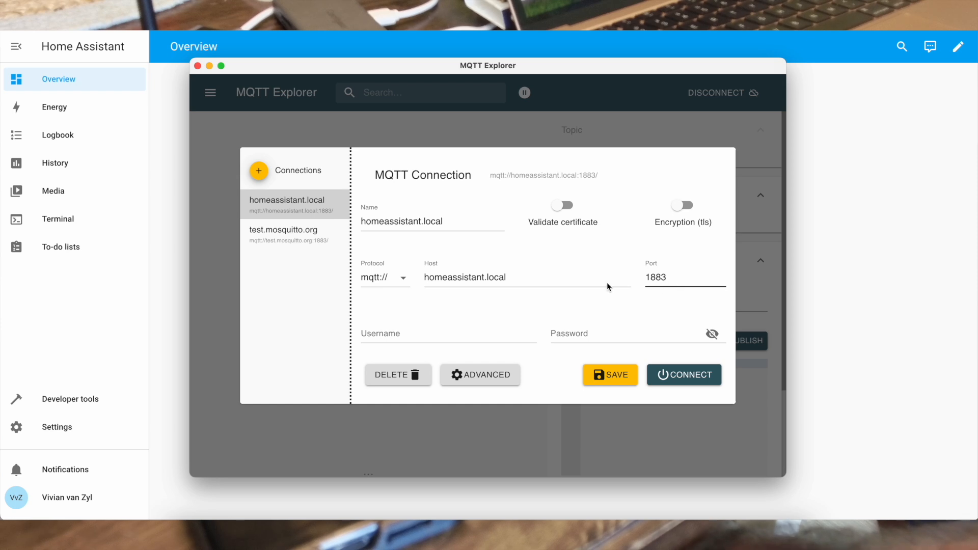
left_click(665, 375)
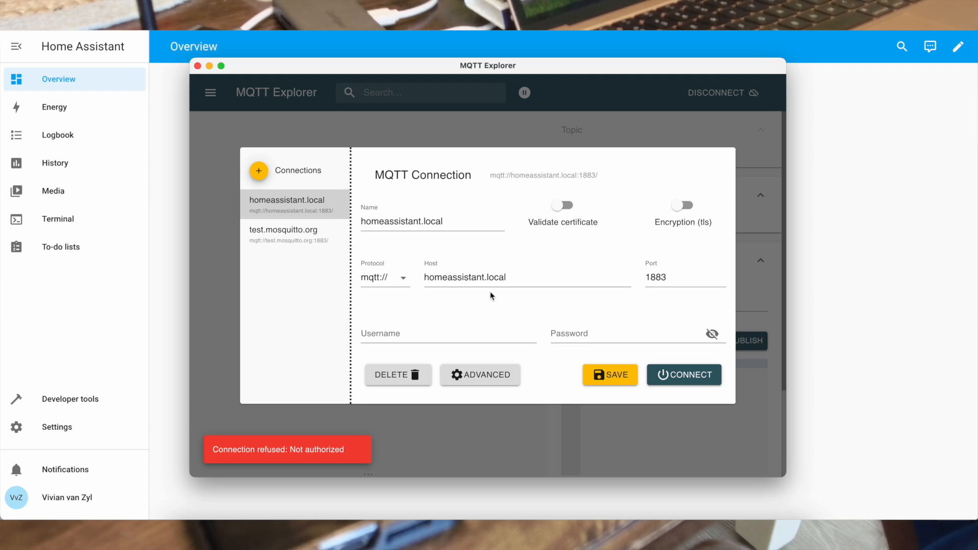
- Enter an existing username and password and retry; the connection is refused as not authorized
left_click(575, 332)
left_click(451, 331)
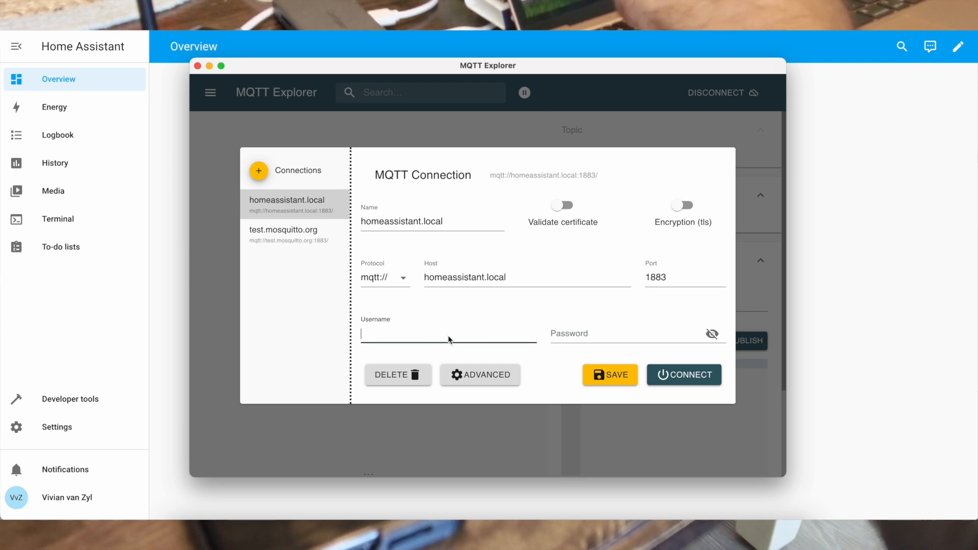
type("vivian")
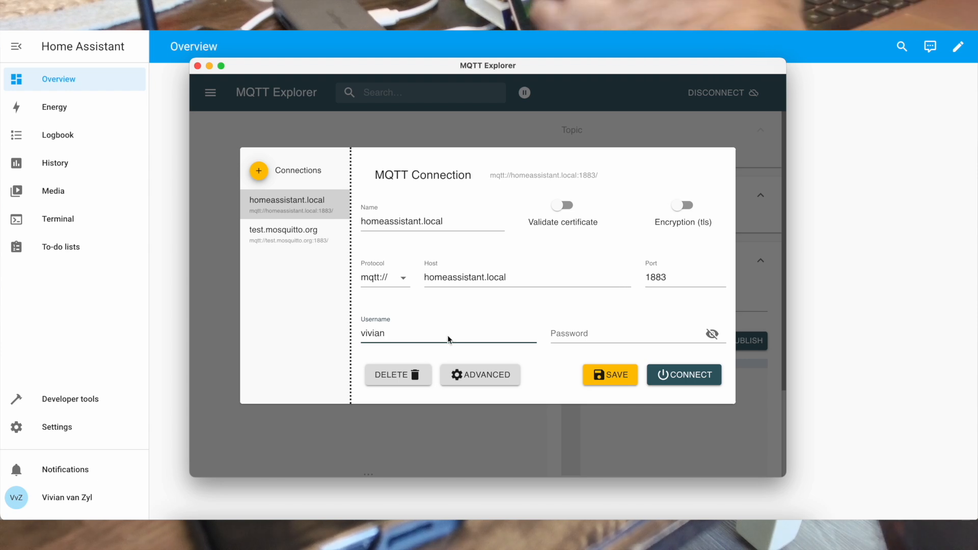
left_click(555, 333)
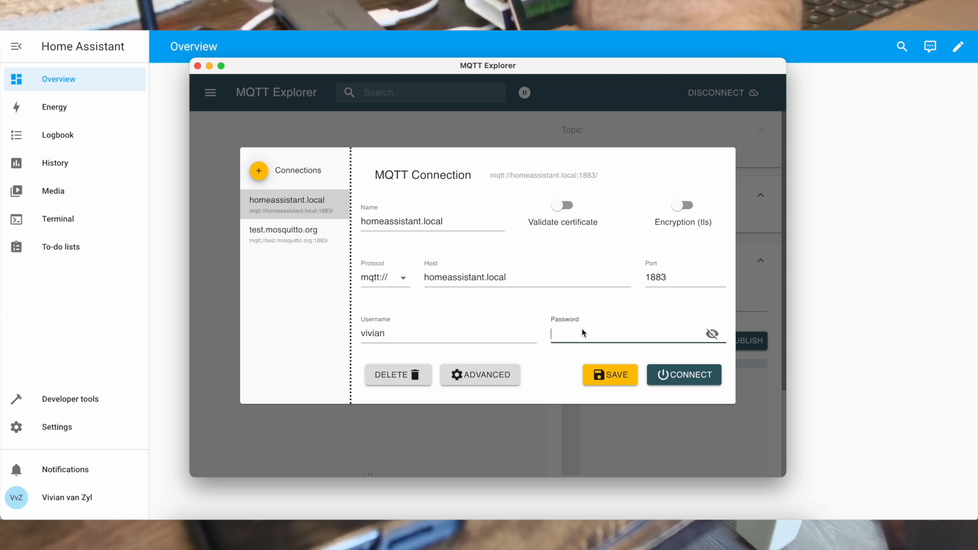
type("•••••••••••••")
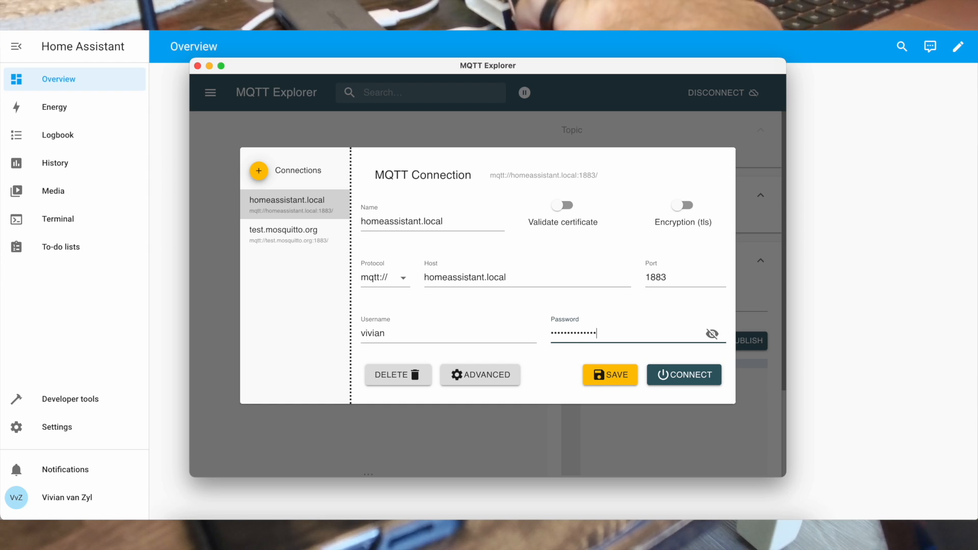
left_click(662, 375)
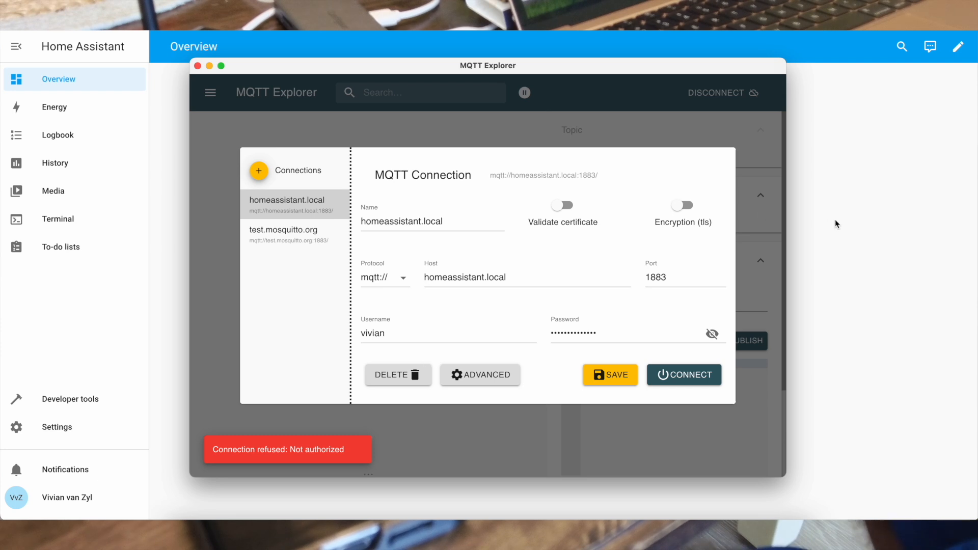
left_click(852, 221)
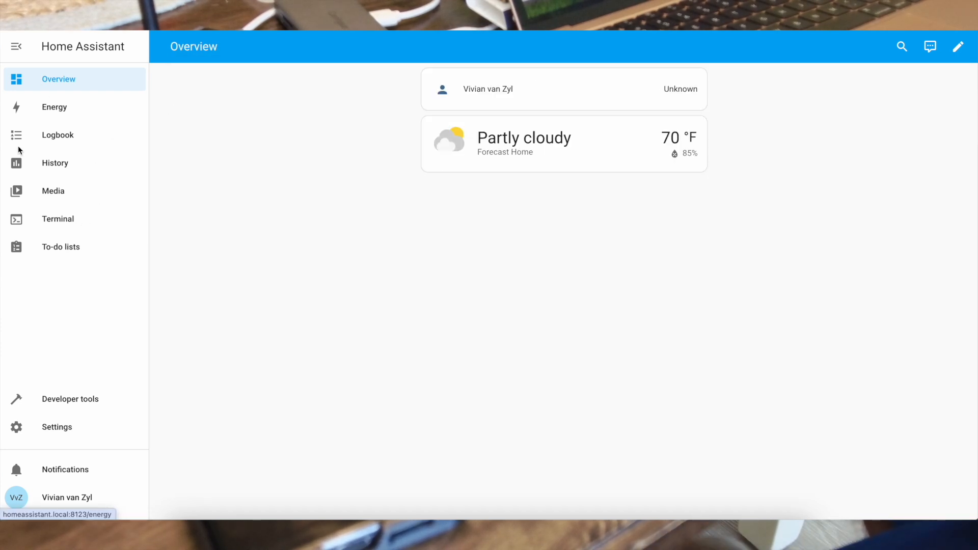
- Add a new person named mqtt_user under Settings > People with login allowed
left_click(56, 428)
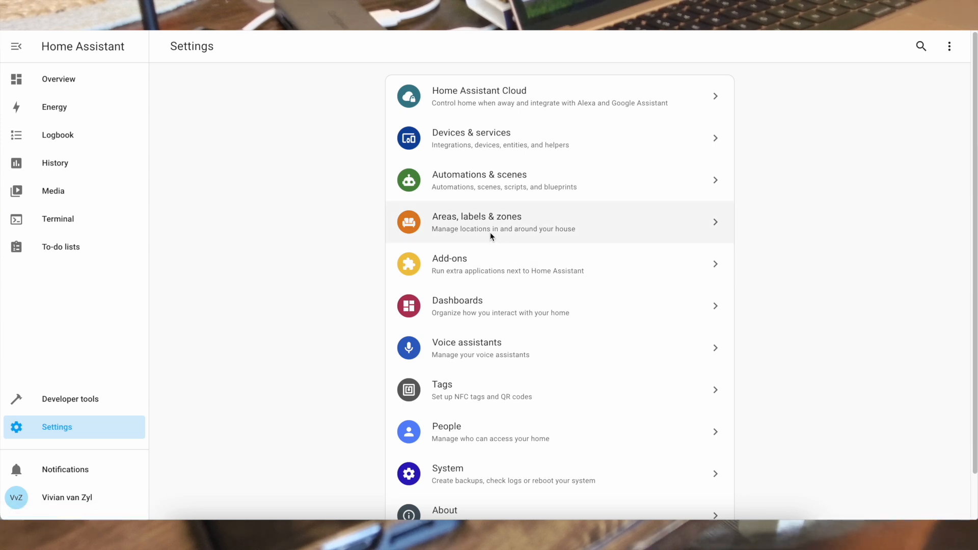
left_click(489, 432)
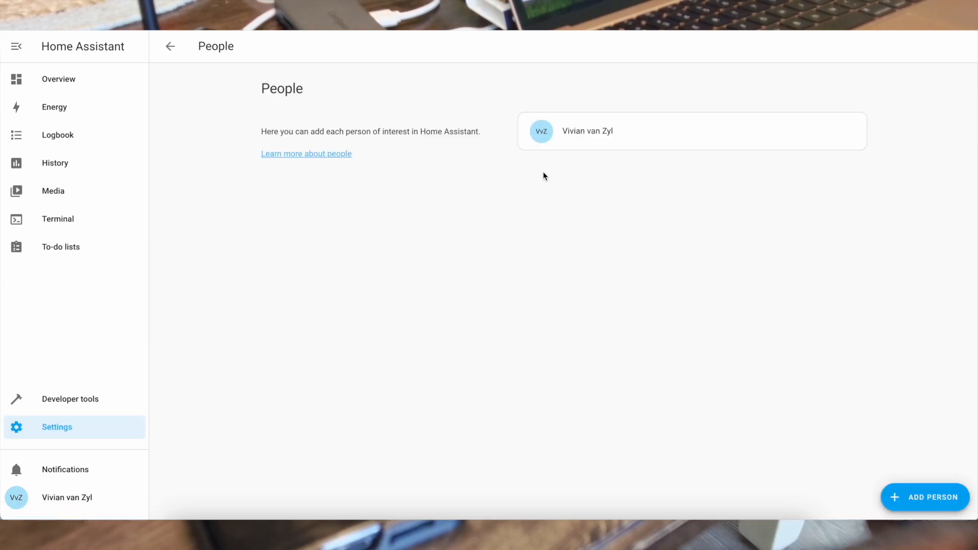
left_click(906, 489)
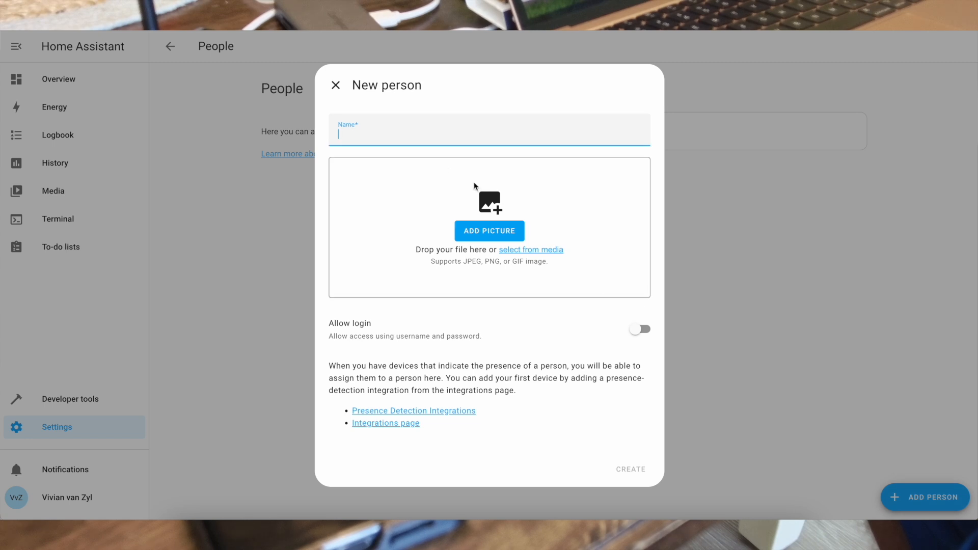
type("mq")
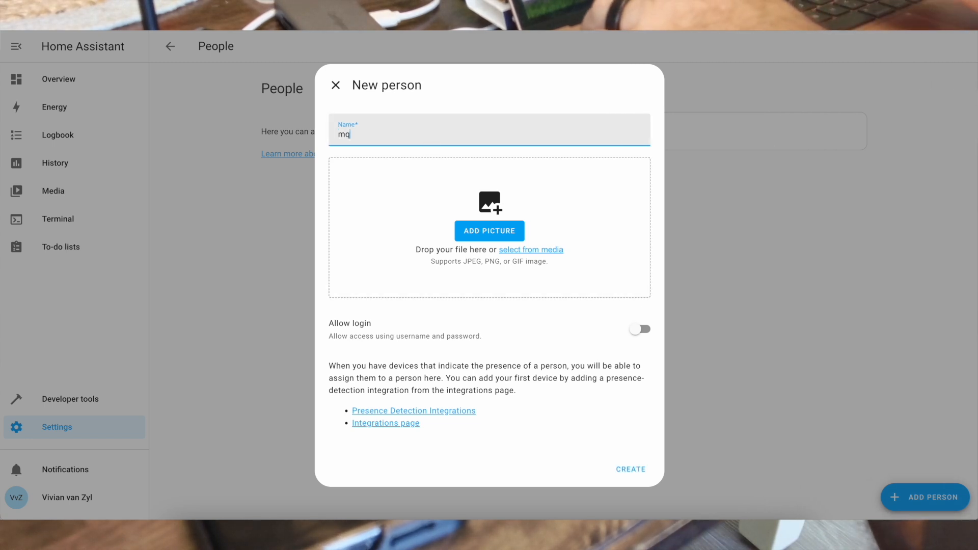
type("tt_user")
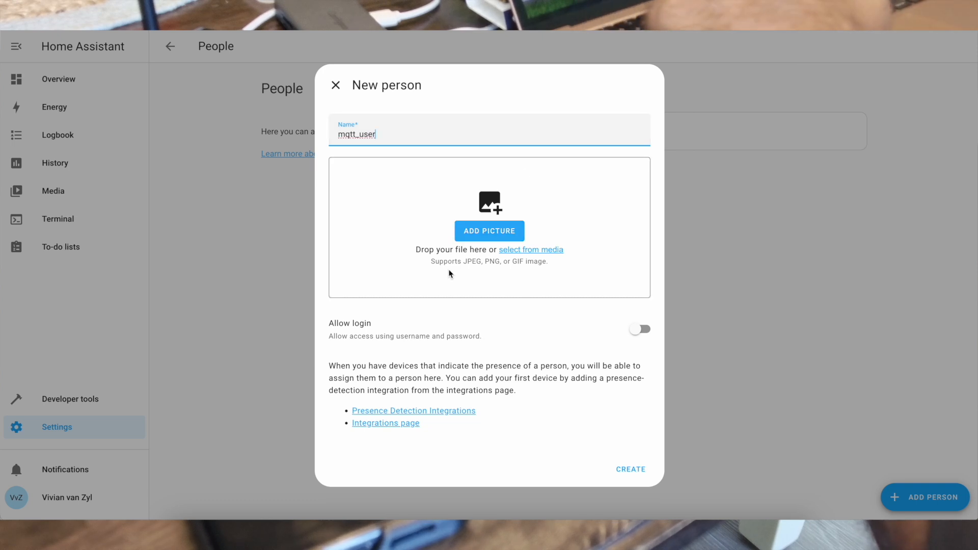
left_click(641, 329)
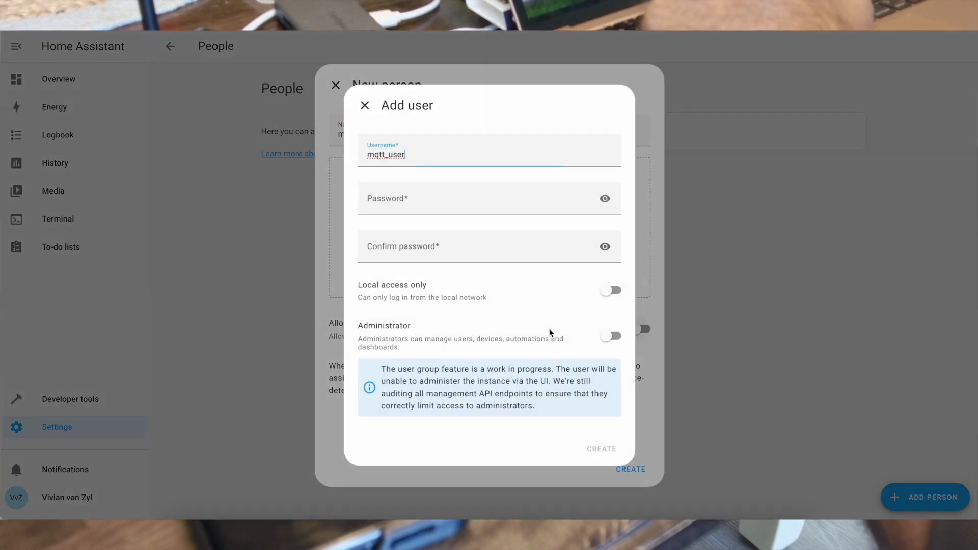
- Enter and confirm the mqtt_user password, then create the login account and person
left_click(406, 200)
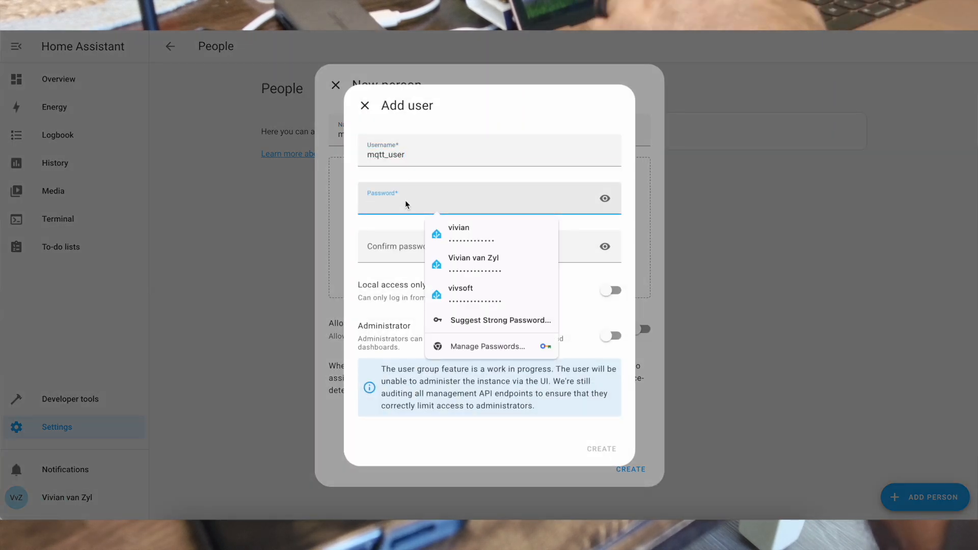
left_click(351, 220)
left_click(377, 205)
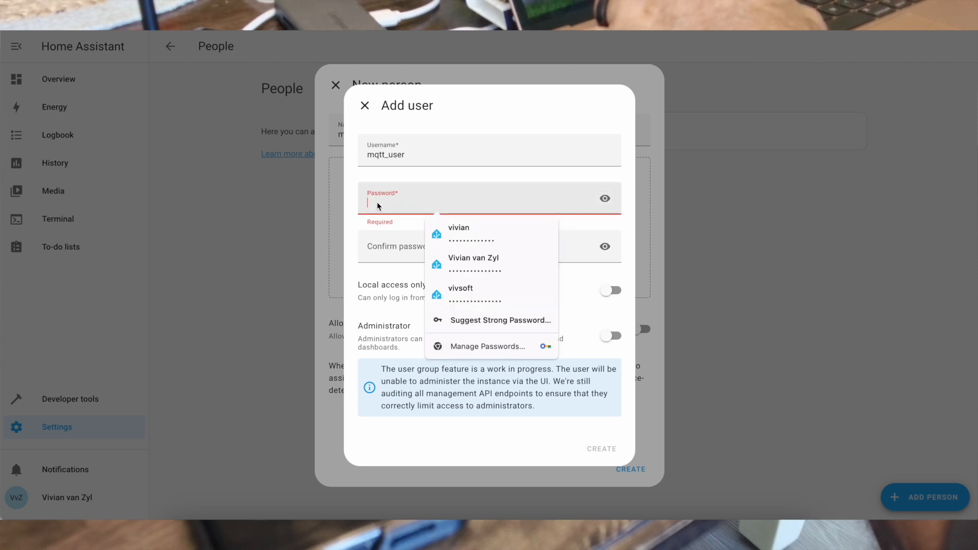
type("•••••••")
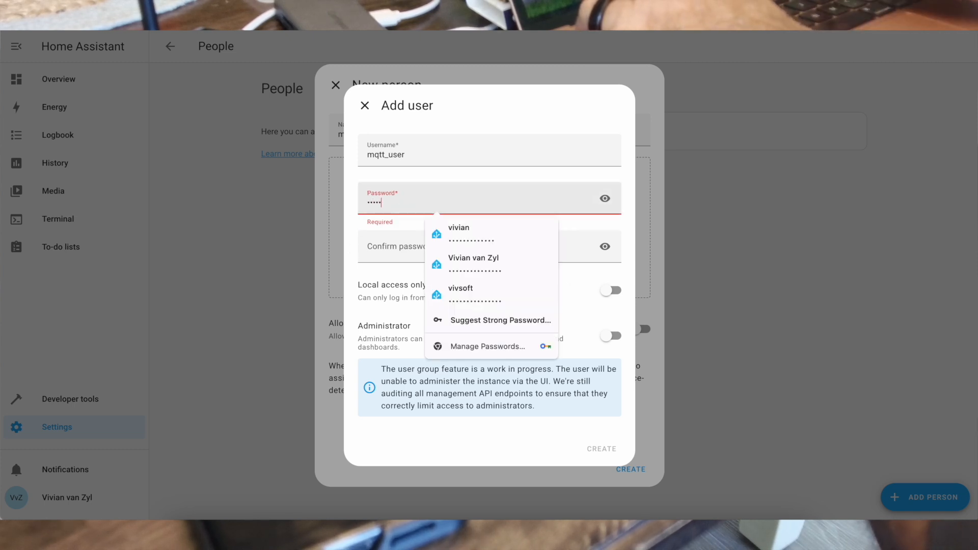
type("••")
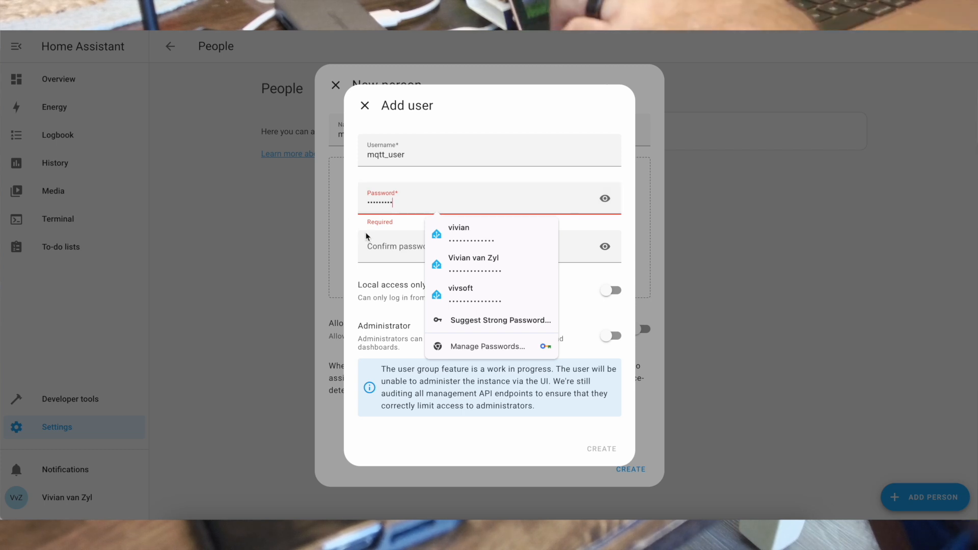
left_click(387, 250)
type("••••••••")
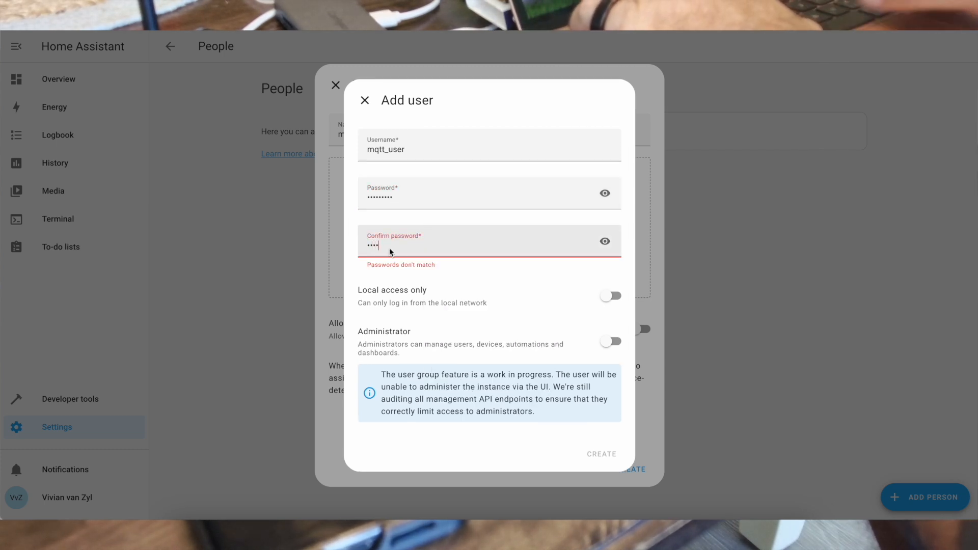
type("•")
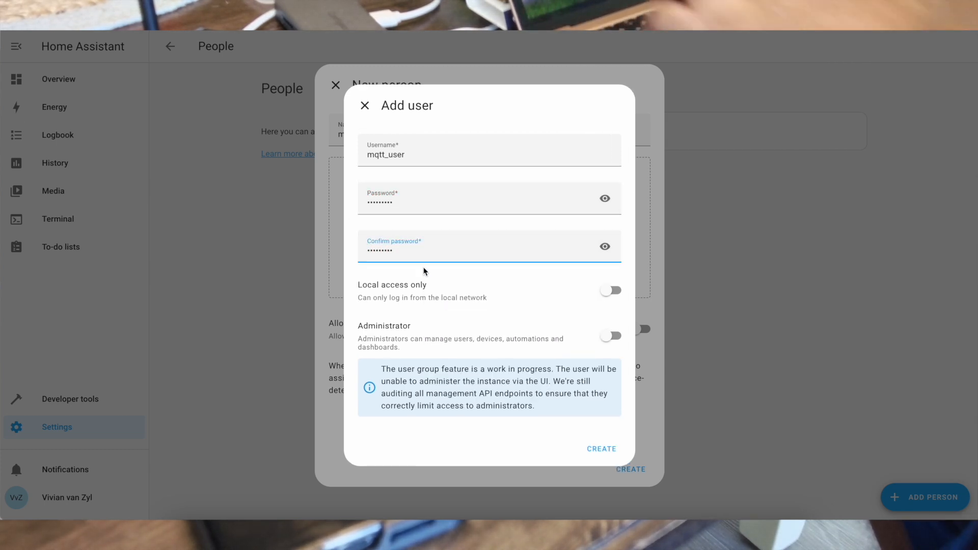
left_click(607, 448)
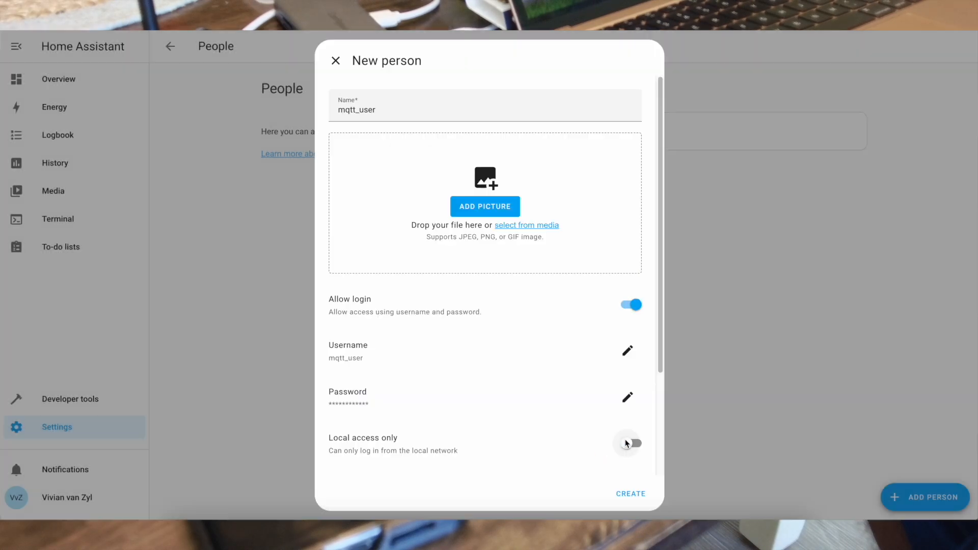
left_click(631, 495)
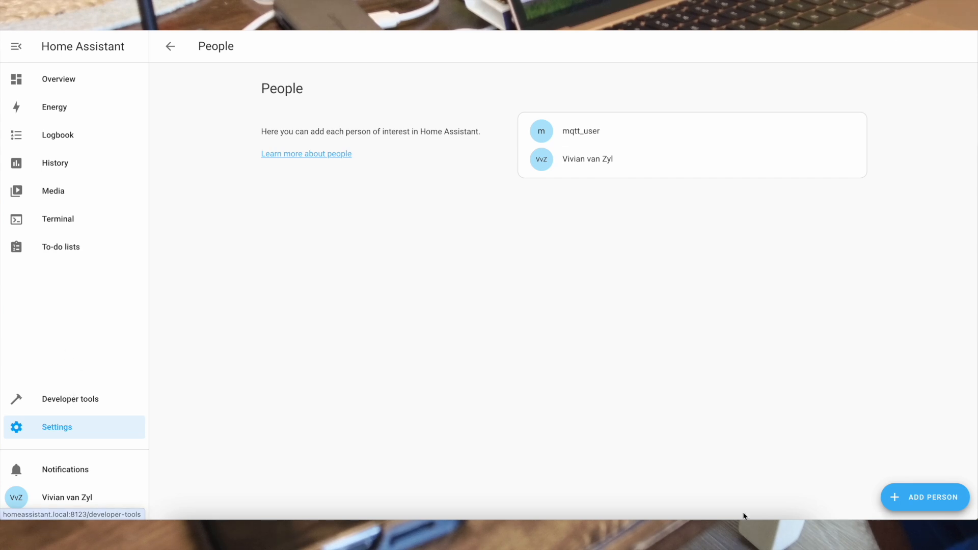
- Change the homeassistant.local connection to username mqtt_user with its password and connect
left_click(670, 515)
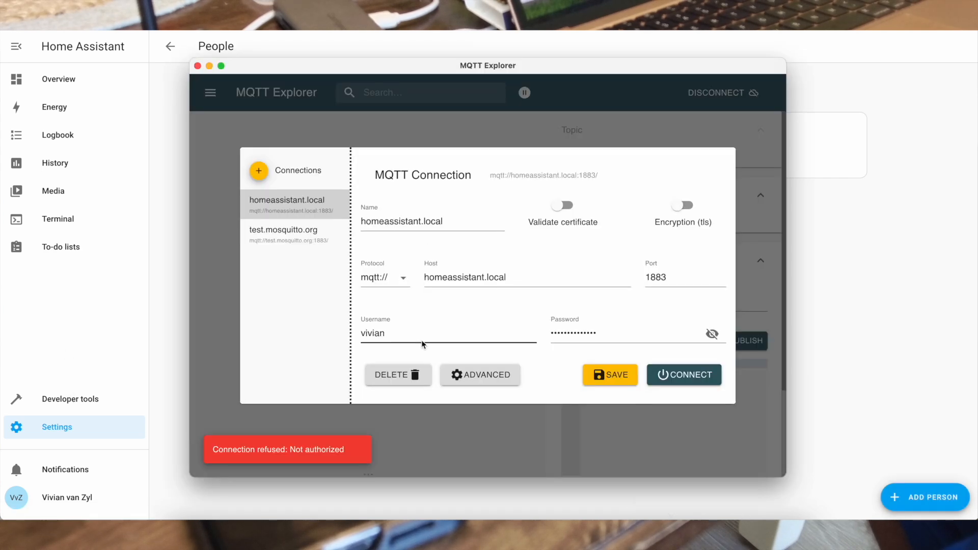
double_click(372, 333)
type("m")
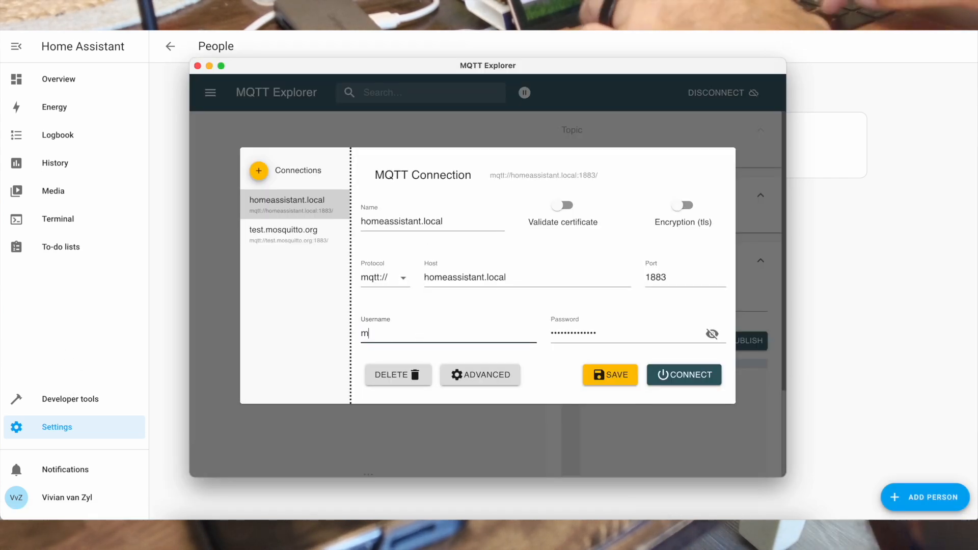
type("qtt_")
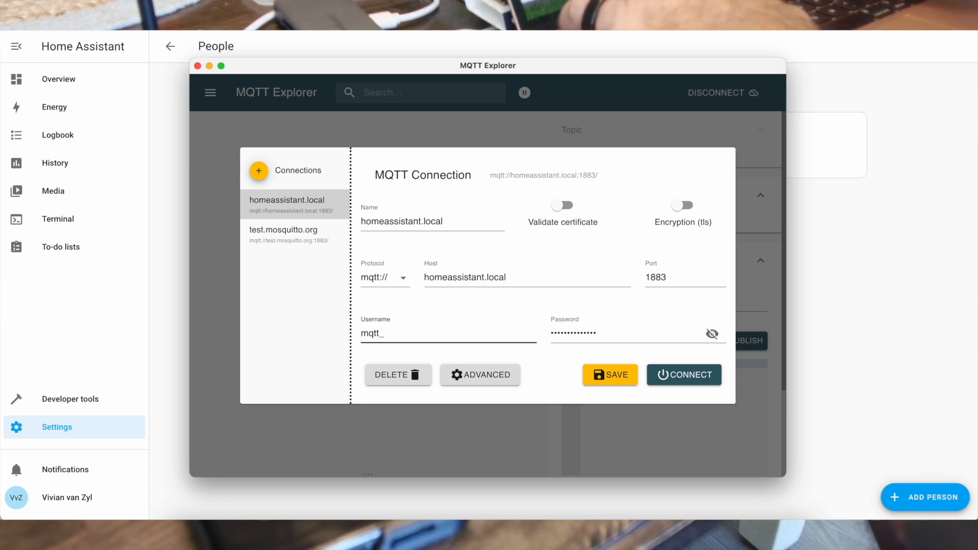
type("user")
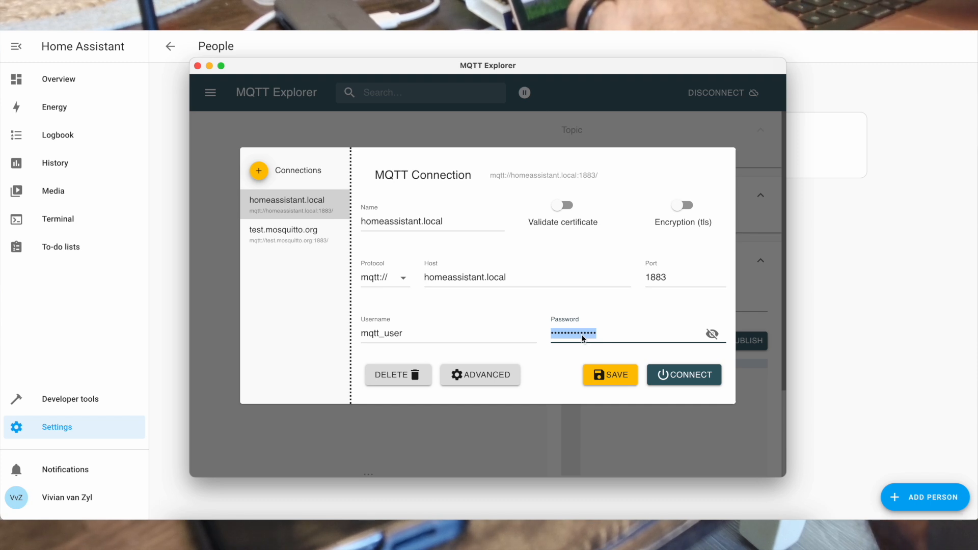
type("•••••••")
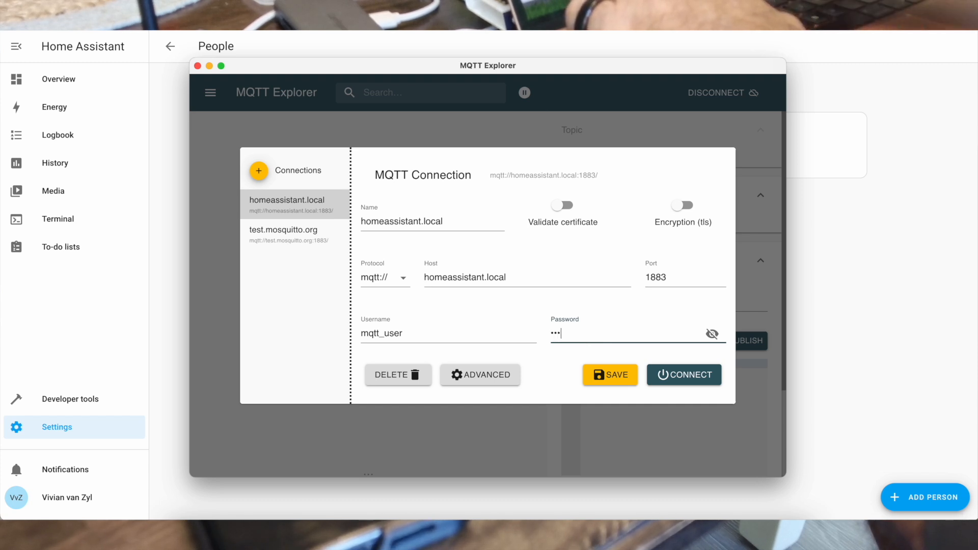
type("••")
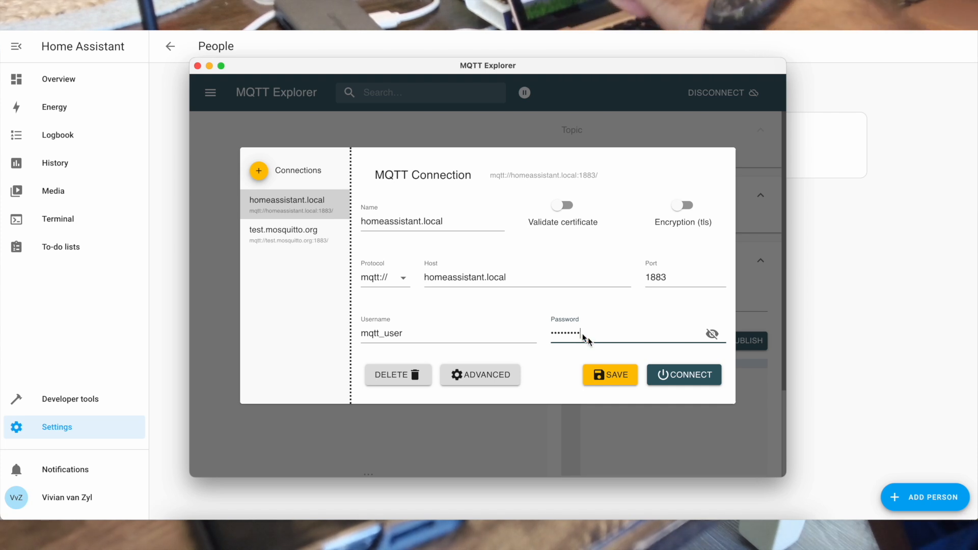
left_click(692, 376)
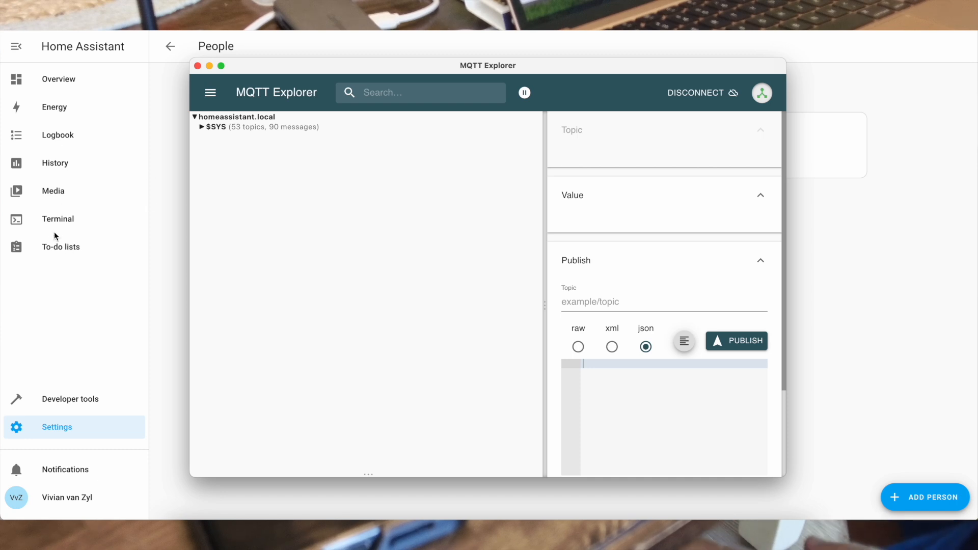
- Expand $SYS > broker to reveal mosquitto version 2.0.20, then minimize MQTT Explorer
left_click(203, 127)
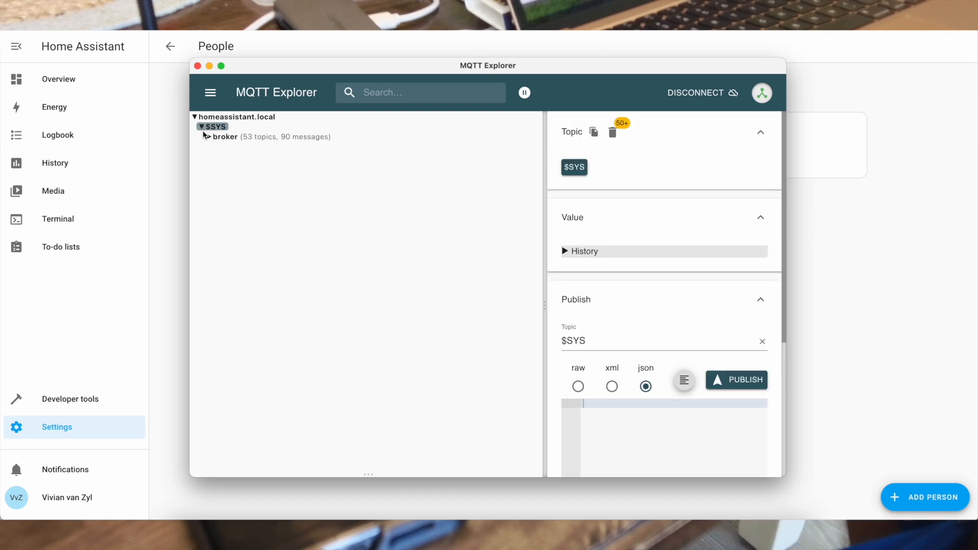
left_click(221, 136)
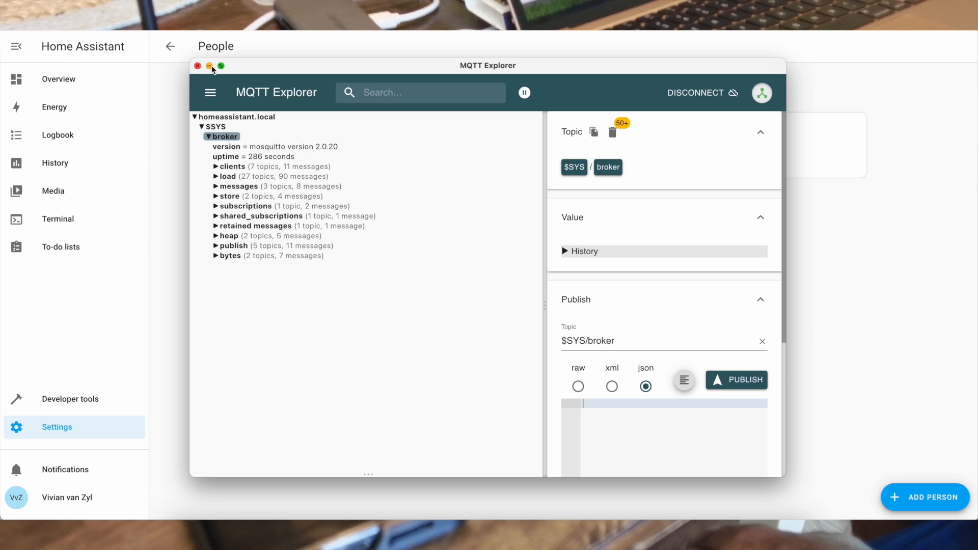
left_click(907, 235)
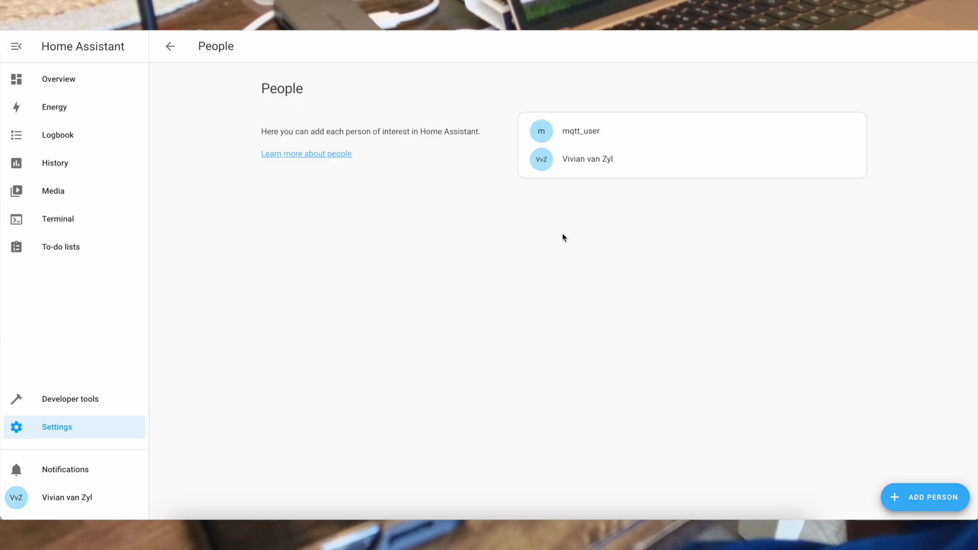
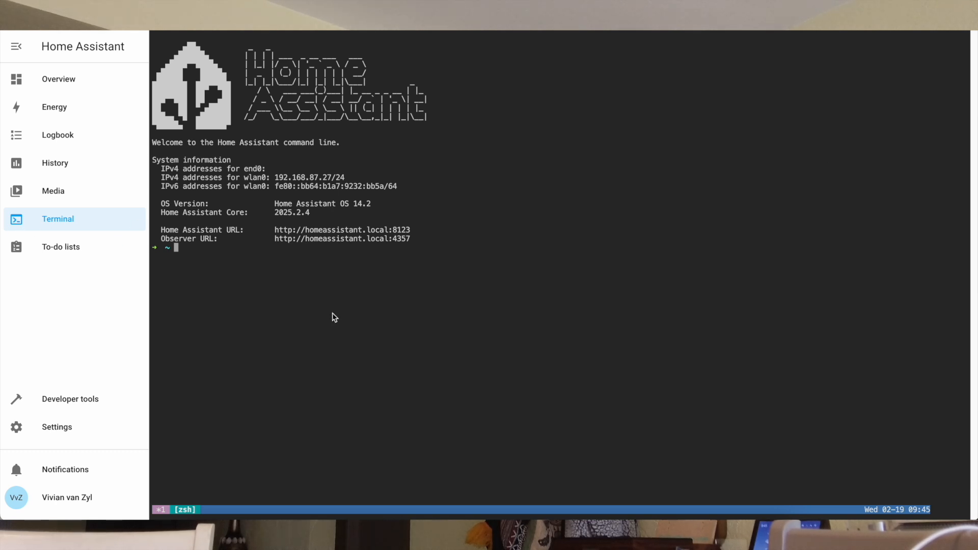
- Change into the config folder, list its files, and open configuration.yaml in nano
type("cd config")
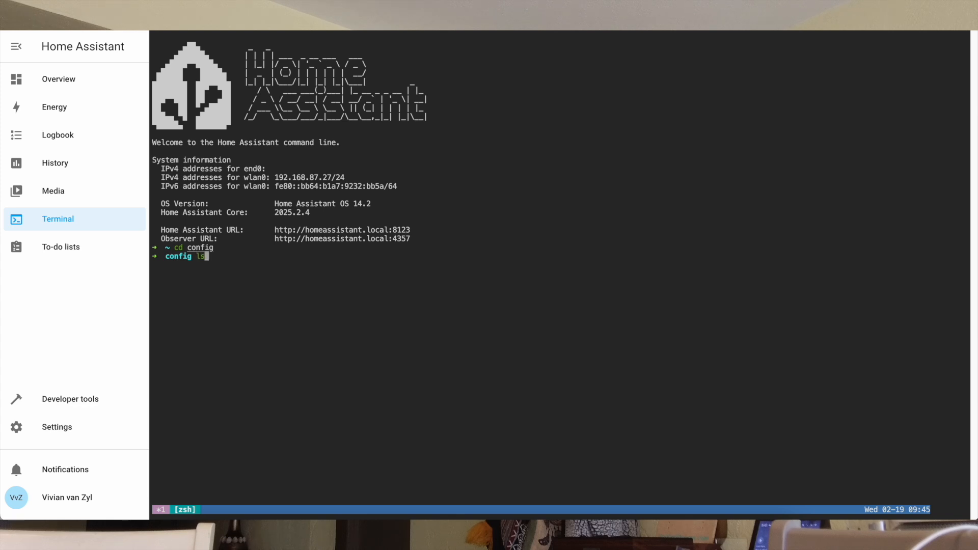
key("Return")
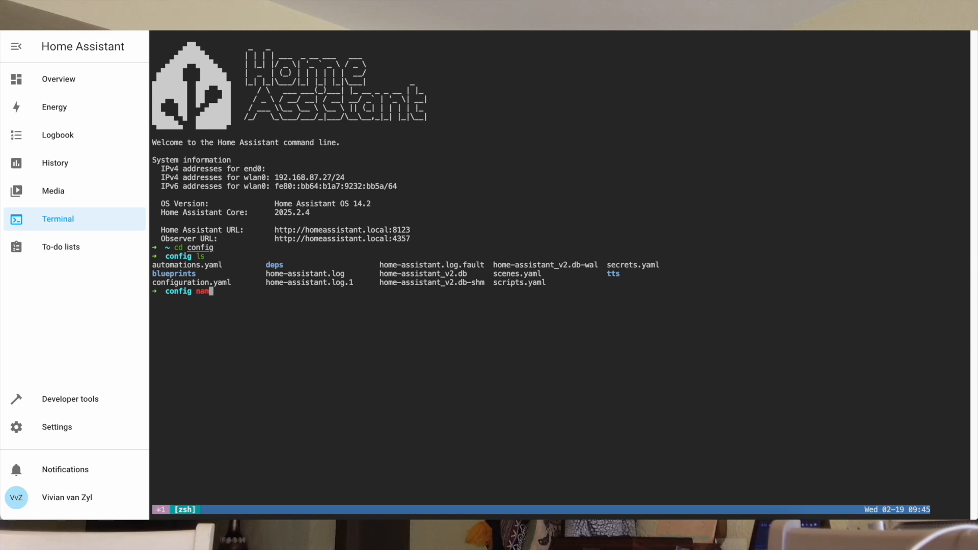
key("Tab")
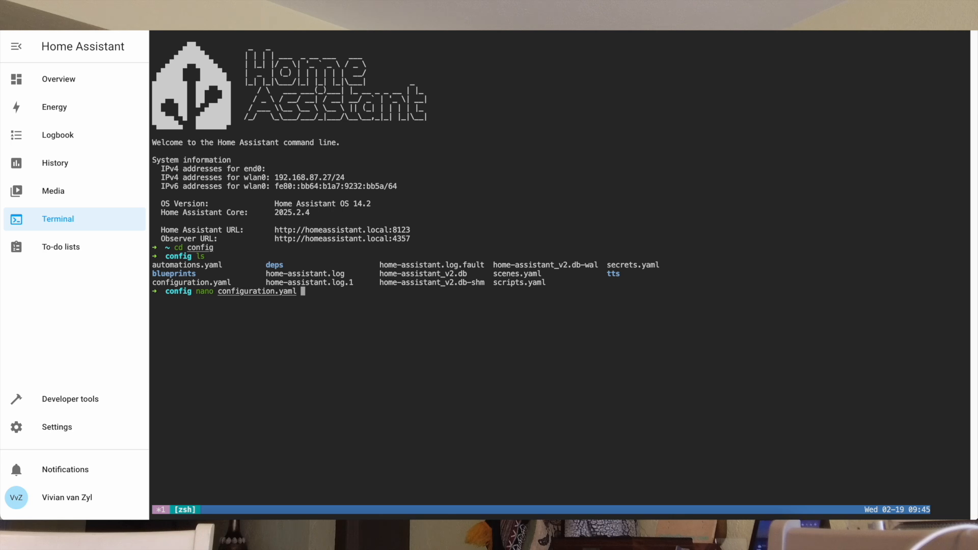
key("Return")
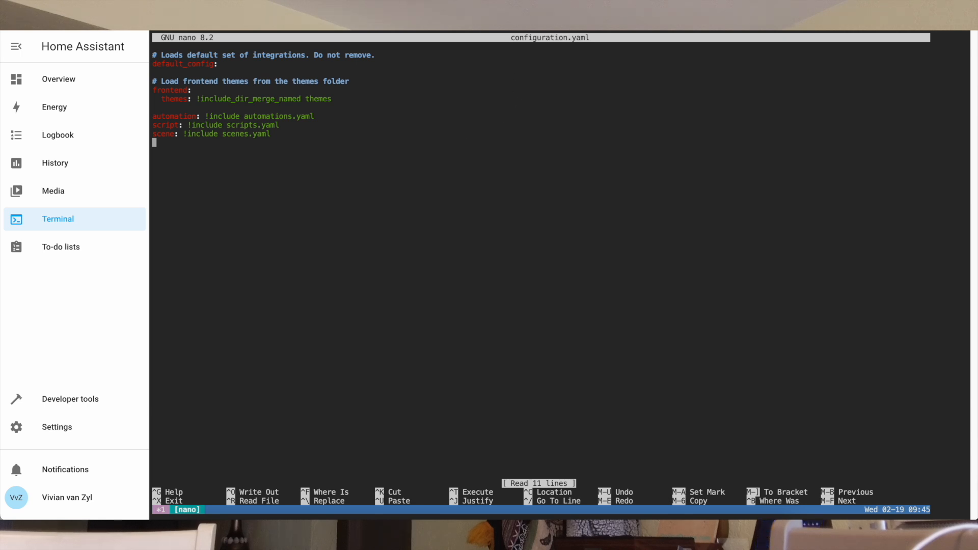
- Copy the 'mqtt: !include mqtt.yaml' line from the Meshtastic docs and return to the editor
left_click(533, 32)
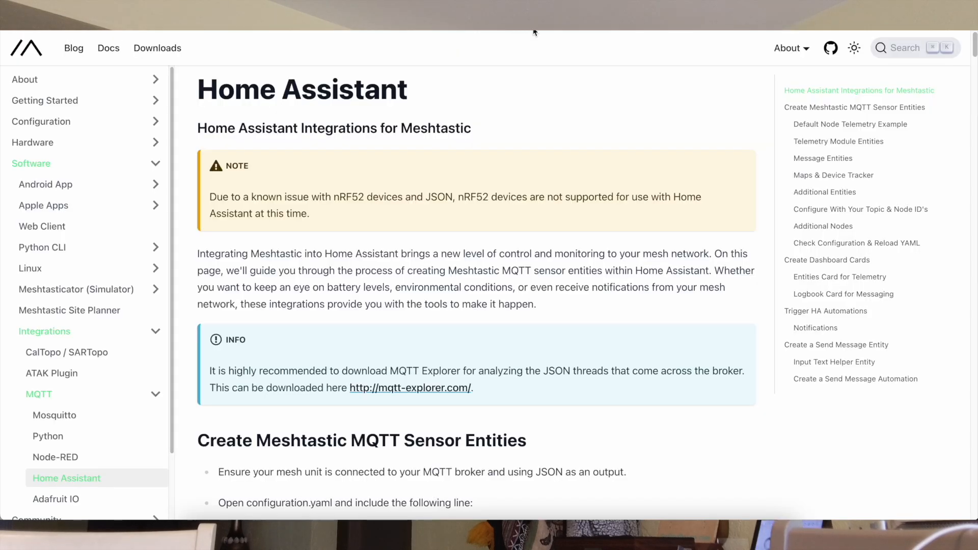
scroll(435, 208, "down", 5)
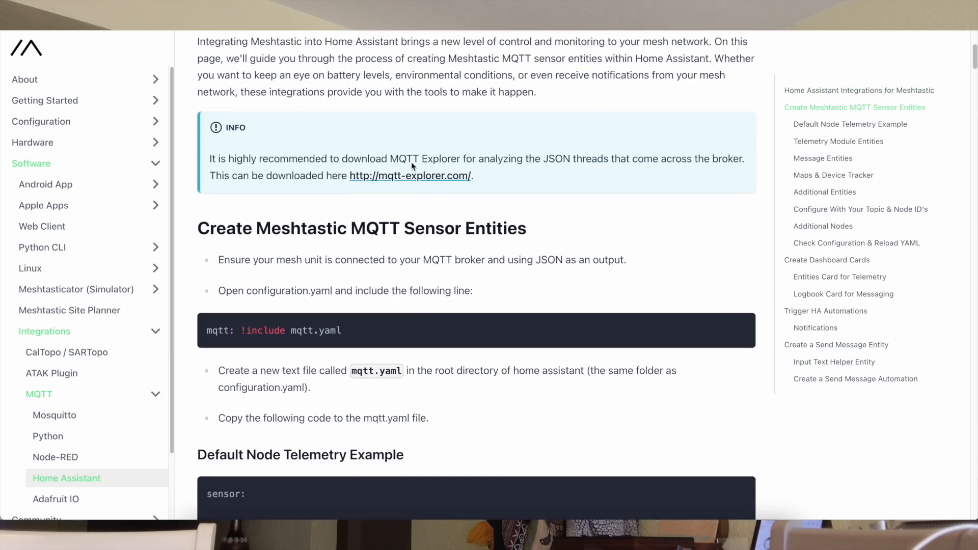
scroll(404, 135, "up", 4)
scroll(377, 158, "down", 5)
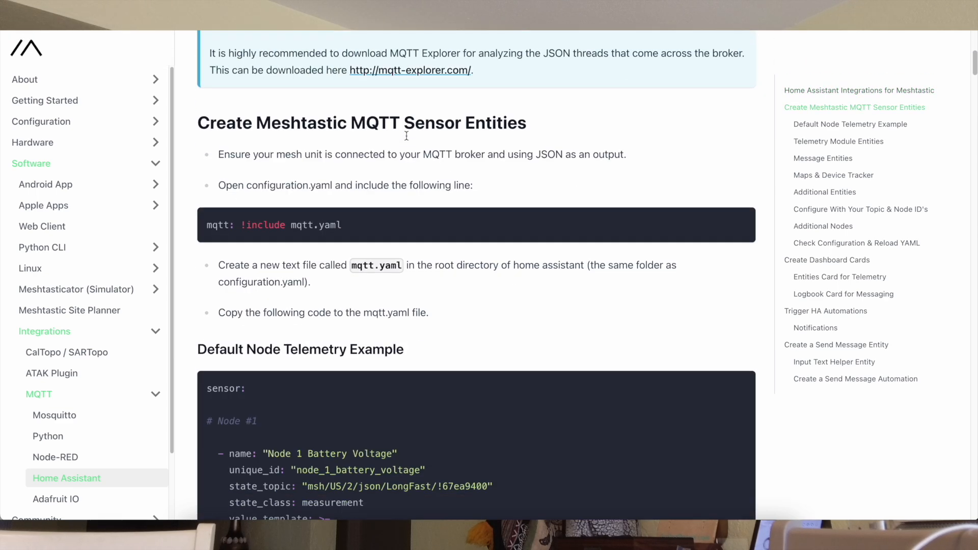
left_click_drag(350, 222, 204, 225)
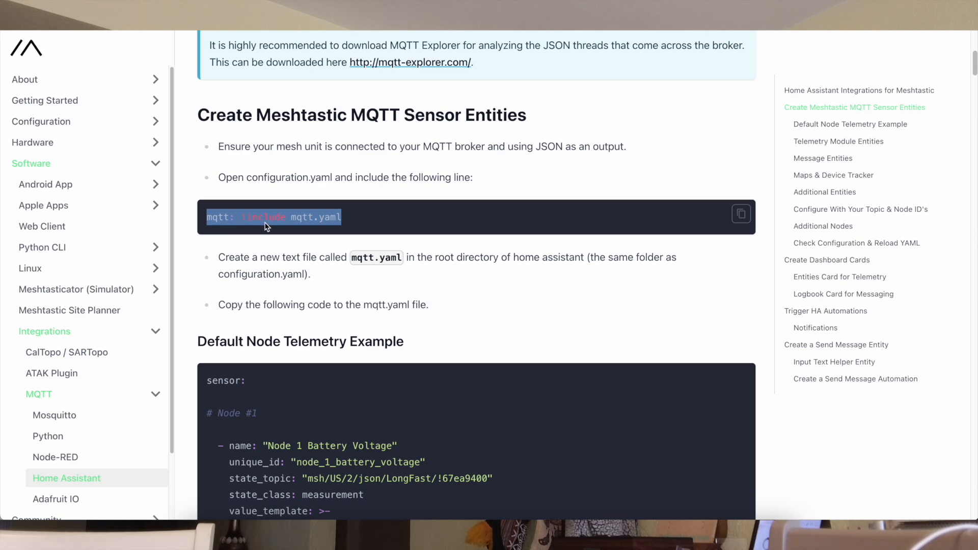
right_click(277, 223)
left_click(311, 243)
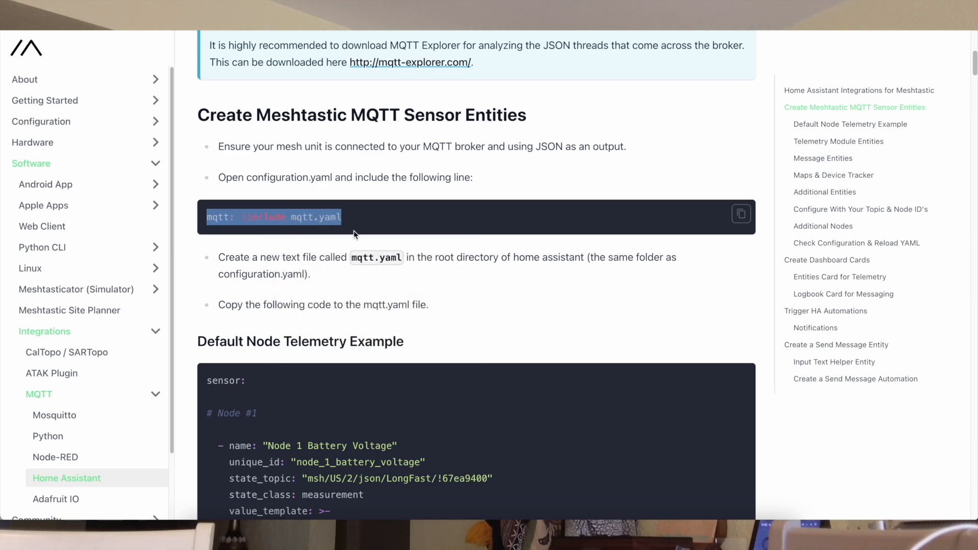
left_click(383, 15)
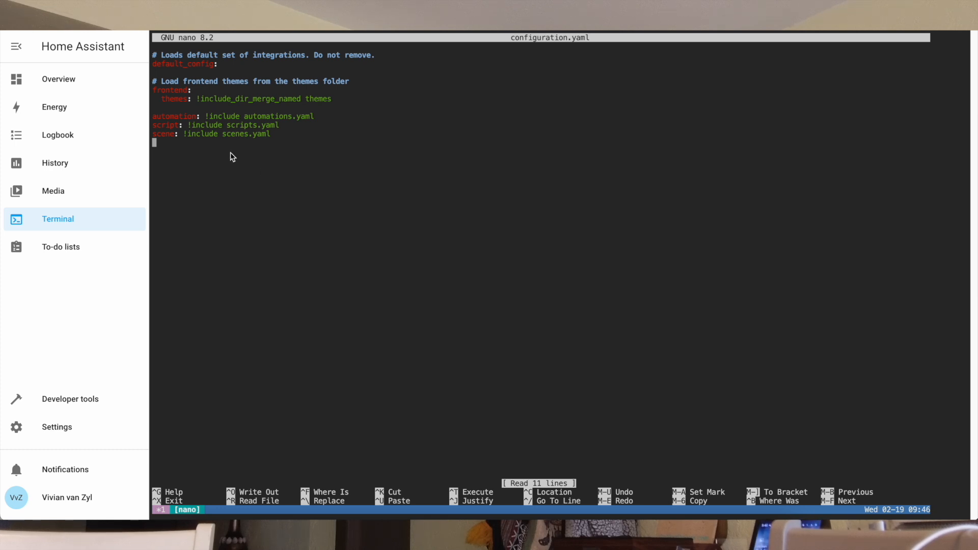
- Append 'mqtt: !include mqtt.yaml' to configuration.yaml, save and exit, and dismiss the new-devices notification
key("ctrl+v")
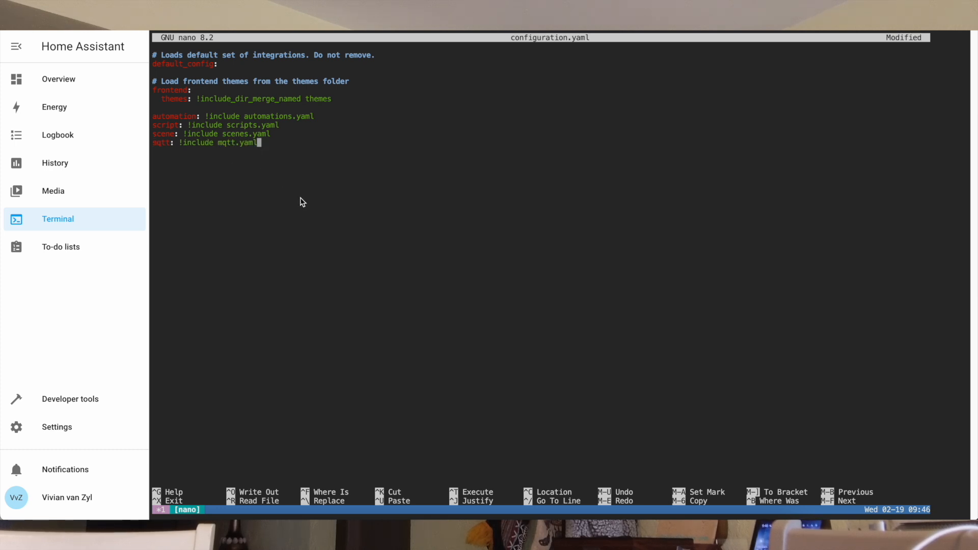
key("Return")
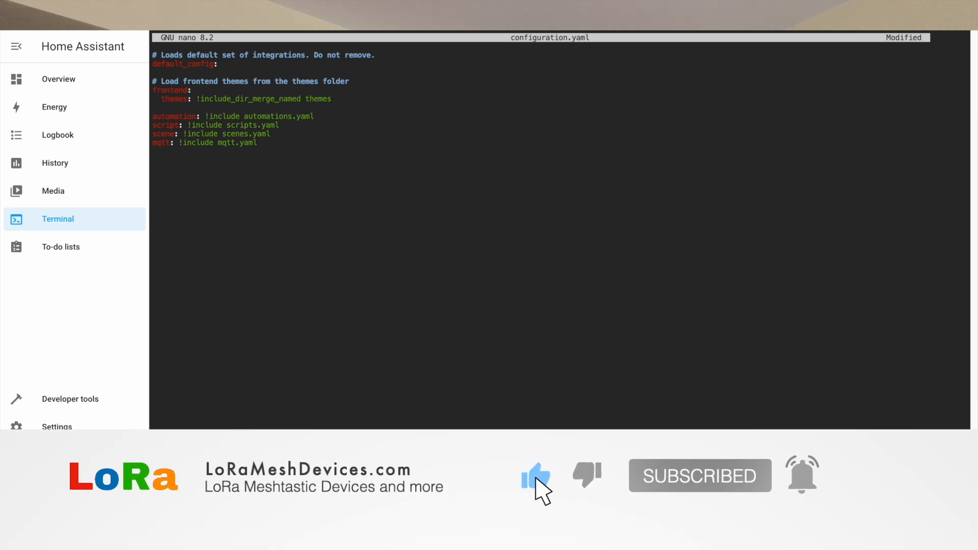
key("ctrl+x")
key("y")
key("Return")
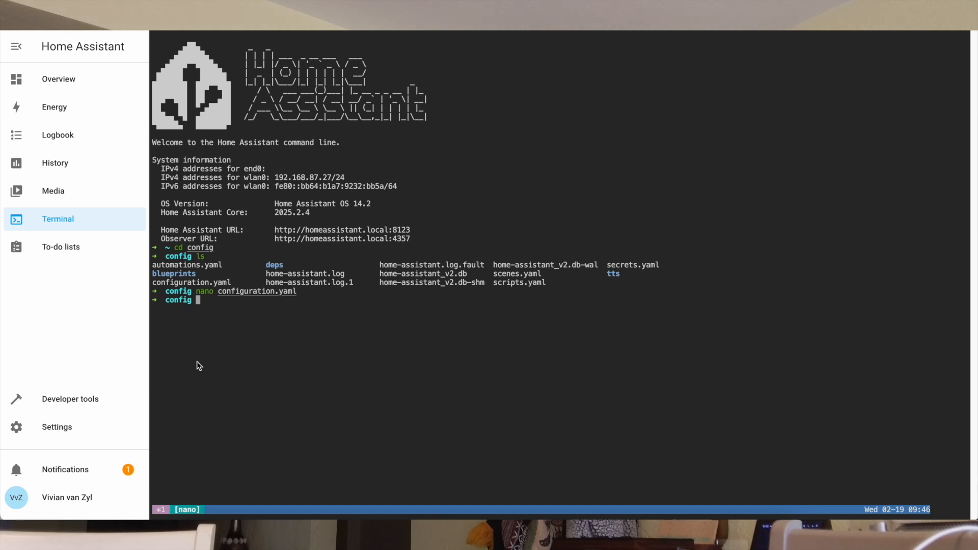
left_click(102, 477)
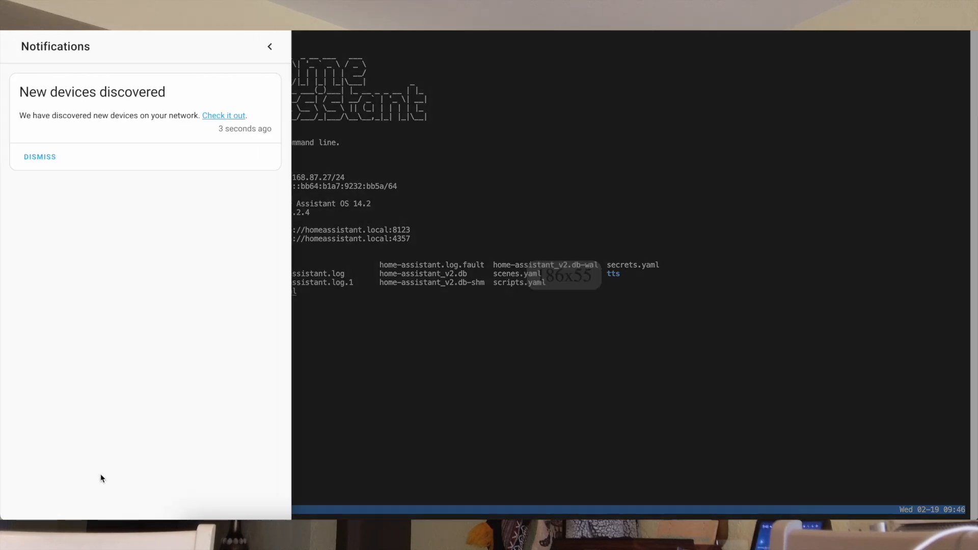
left_click(45, 155)
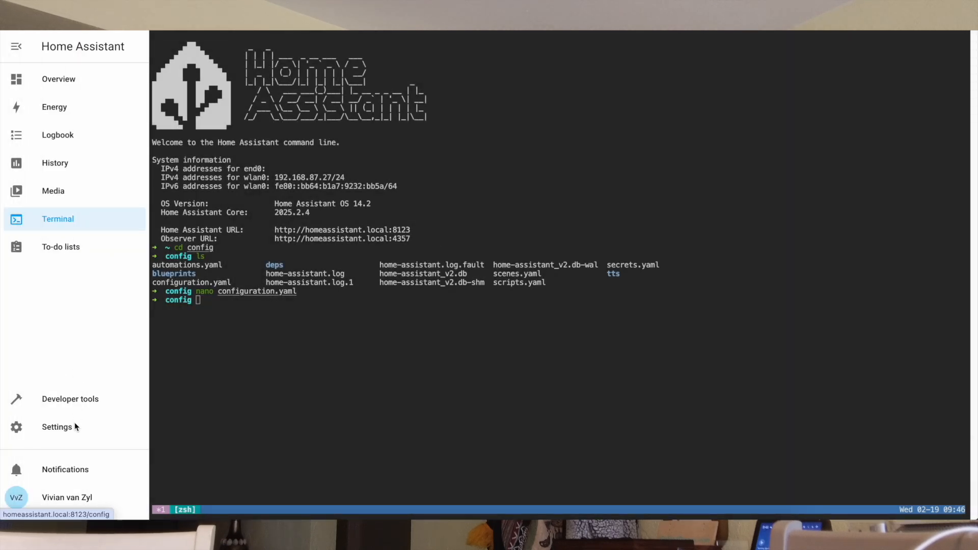
left_click(80, 403)
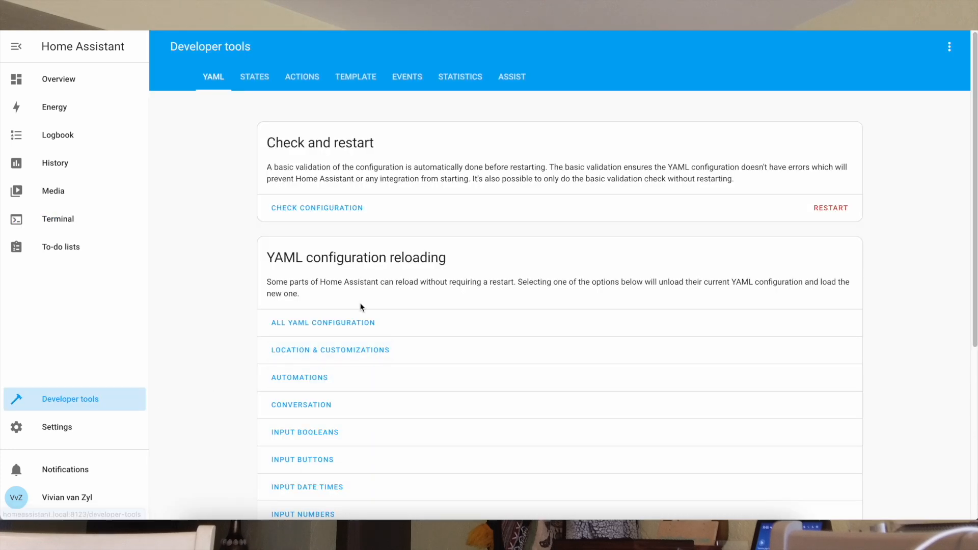
left_click(307, 209)
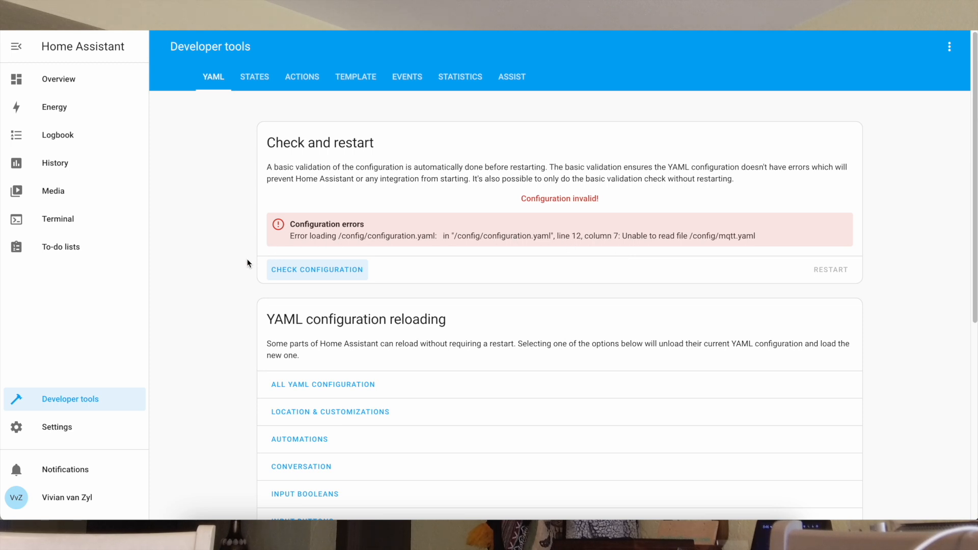
left_click(75, 217)
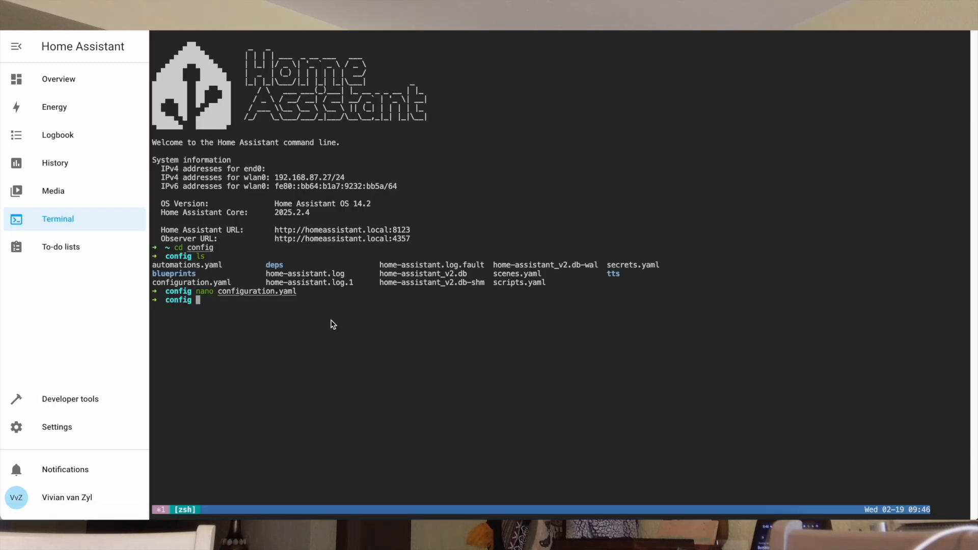
- Create mqtt.yaml in nano and paste in the prepared sensor definitions from 'mqtt no pressure.yaml'
type("nano ")
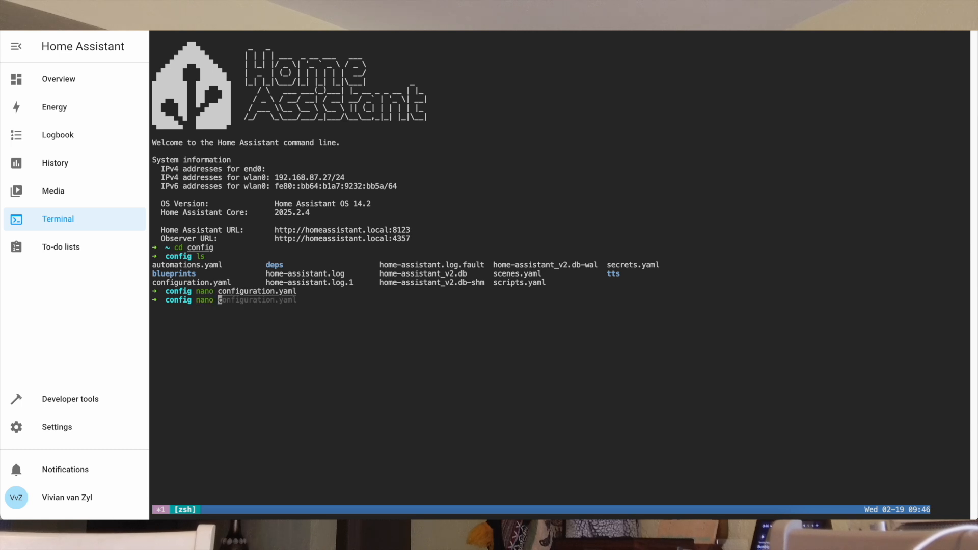
type("mq")
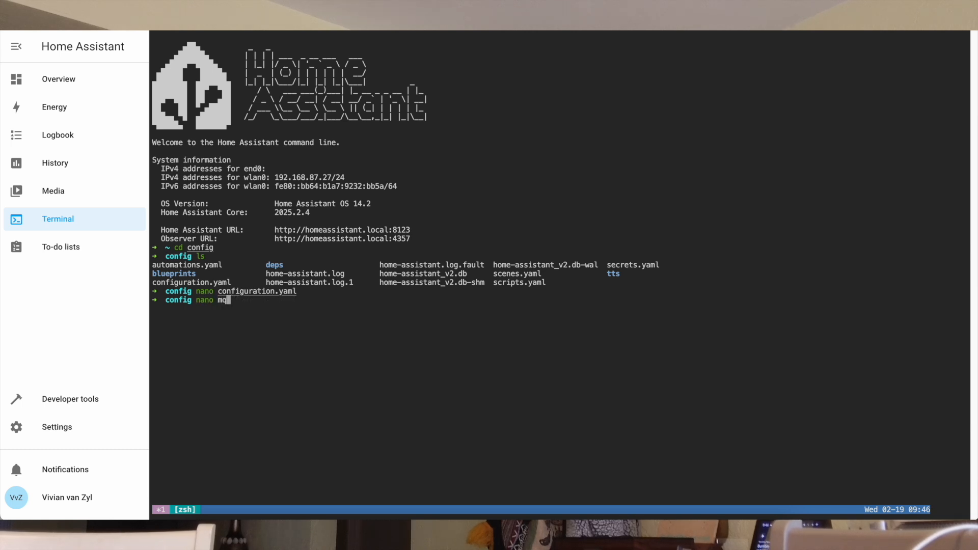
type("tt.yaml")
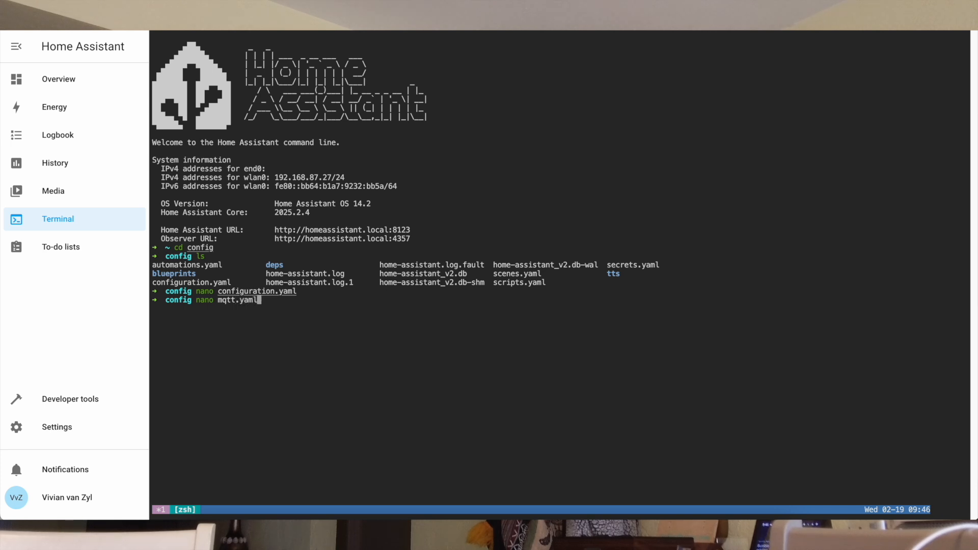
key("Return")
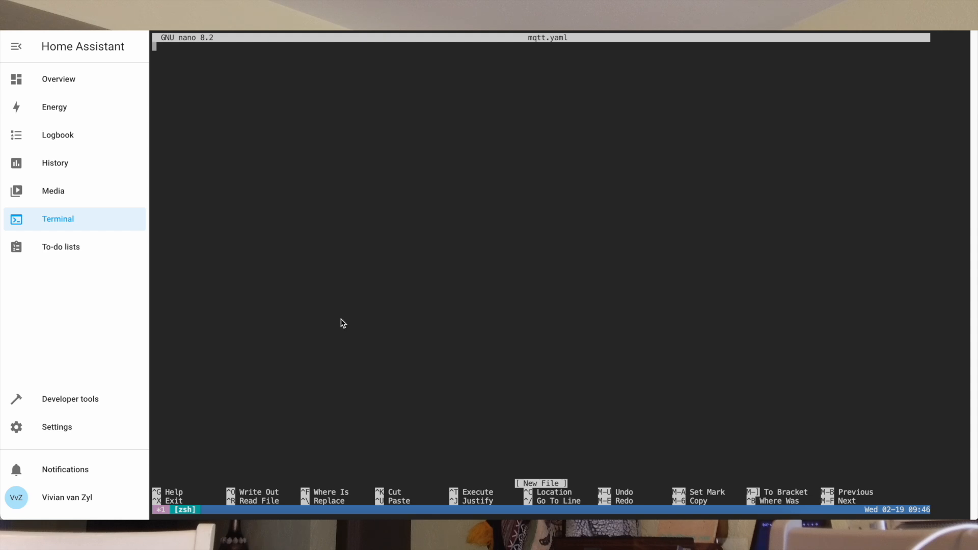
left_click(532, 533)
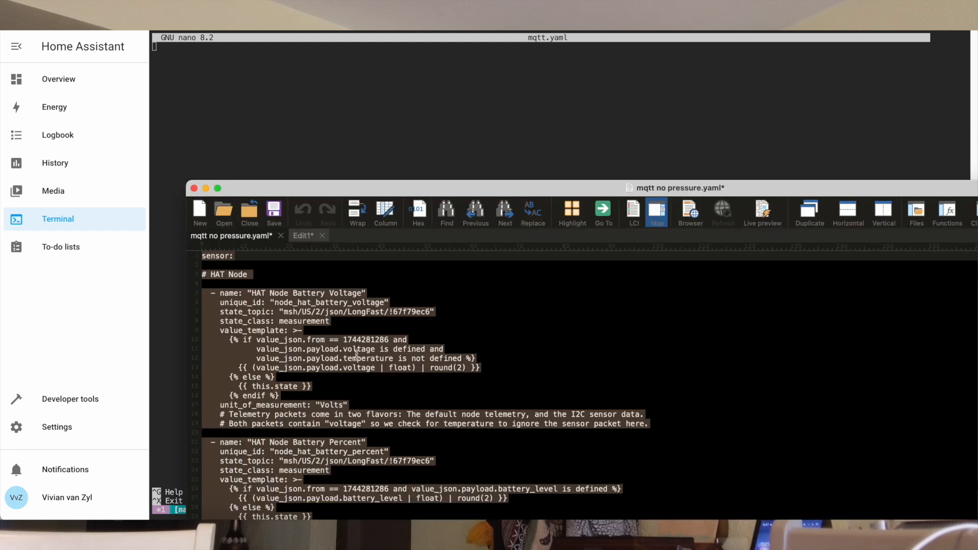
left_click(357, 156)
key("super+v")
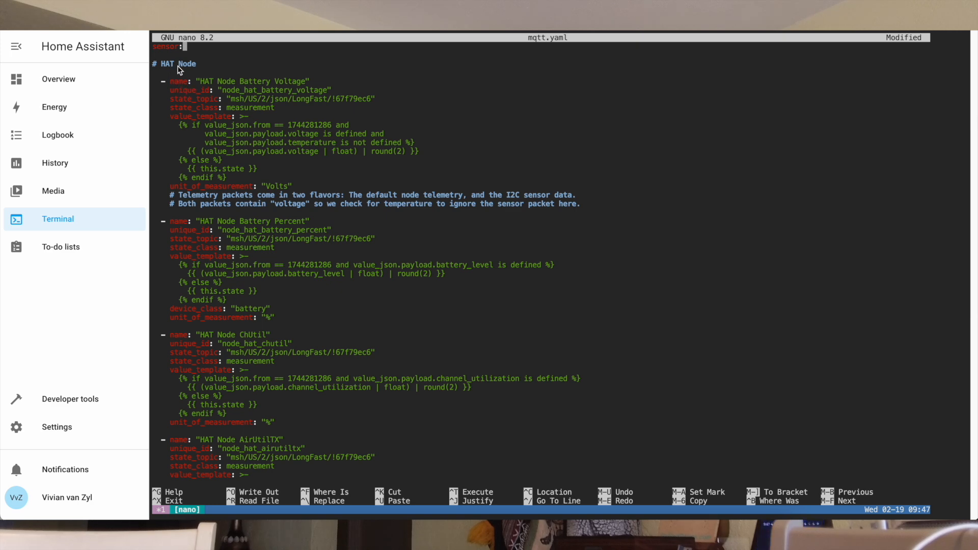
- Highlight the HAT, SOLAR and HOME Node section comments in mqtt.yaml
left_click_drag(162, 68, 200, 65)
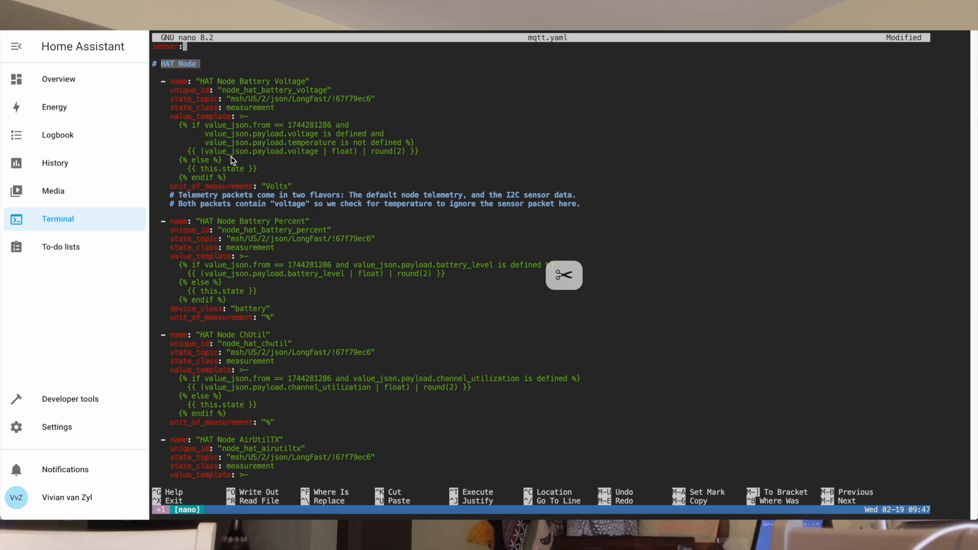
scroll(204, 204, "down", 11)
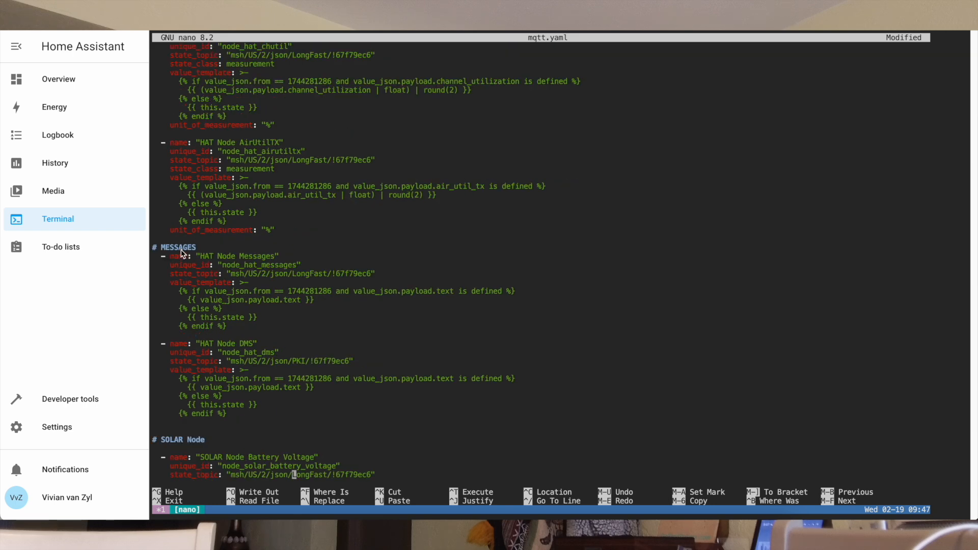
scroll(182, 248, "down", 7)
left_click_drag(164, 265, 204, 265)
scroll(199, 305, "down", 20)
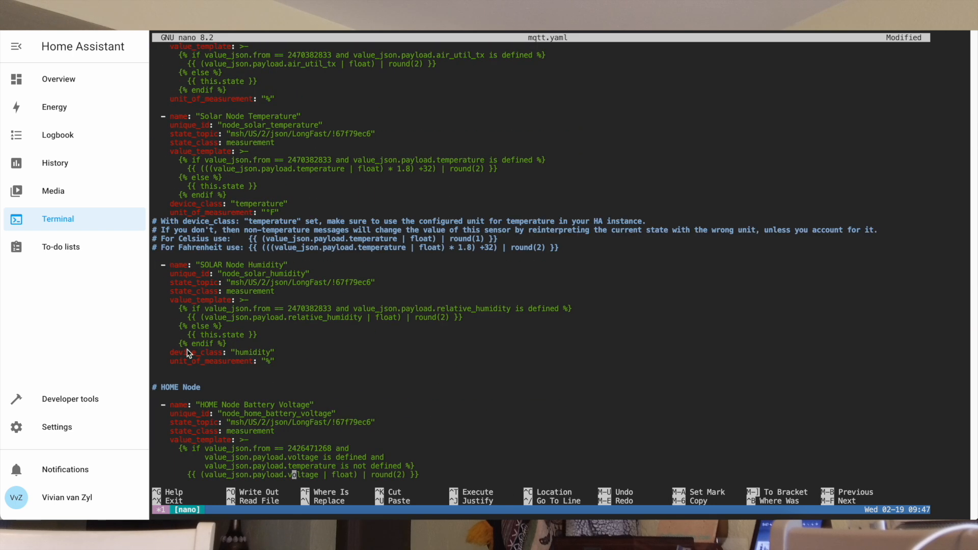
left_click_drag(166, 388, 203, 388)
scroll(306, 218, "up", 20)
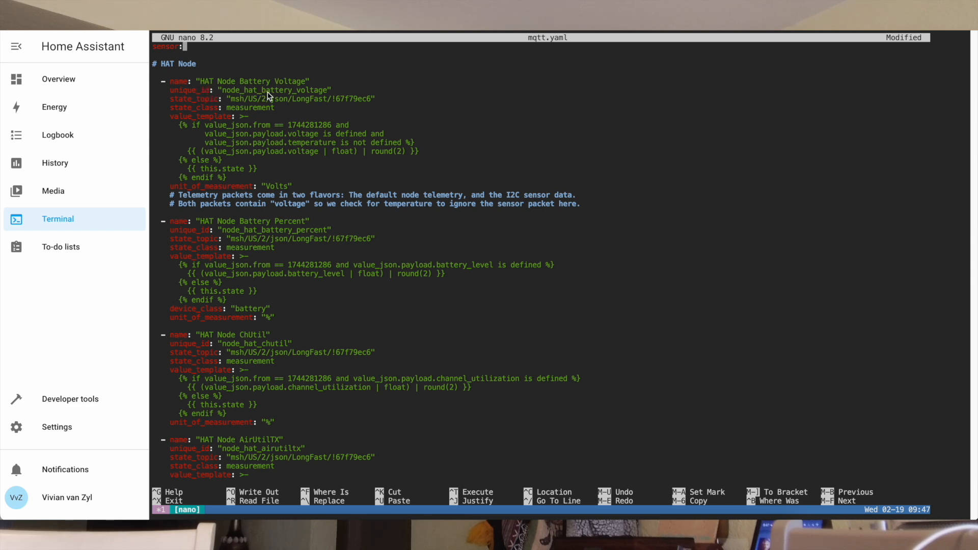
- Point out the msh/US prefix and node ID !67f79ec6 in the state topic, then bring up MeshSense
left_click_drag(232, 101, 253, 108)
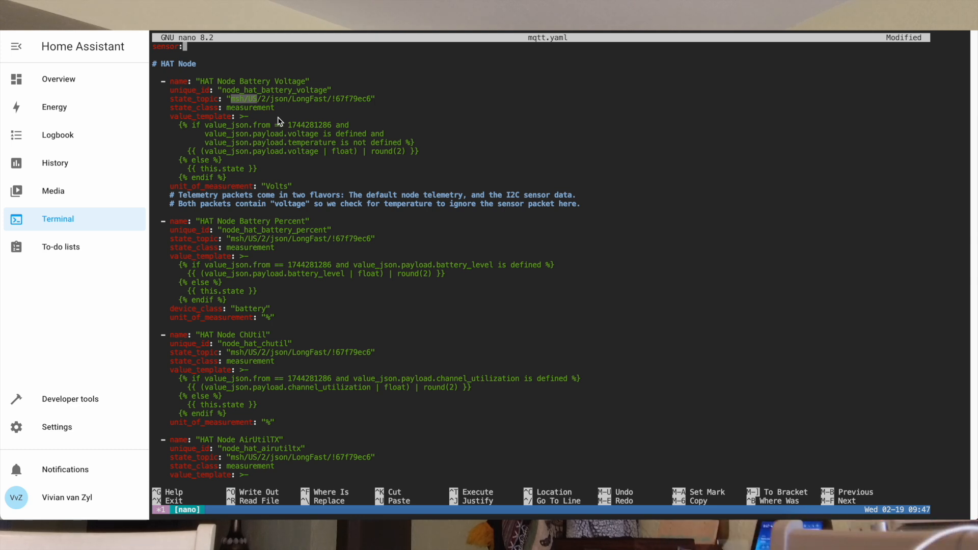
left_click(315, 122)
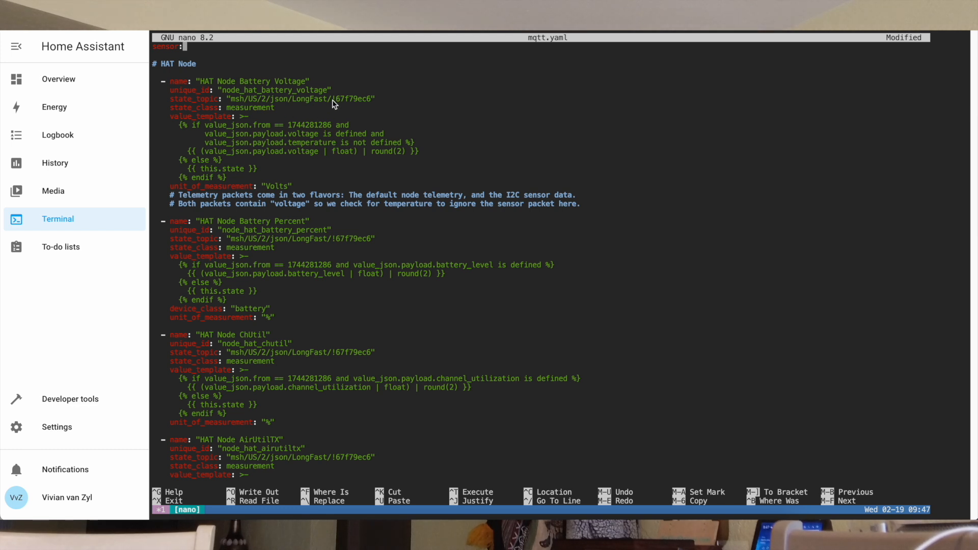
left_click_drag(332, 101, 372, 101)
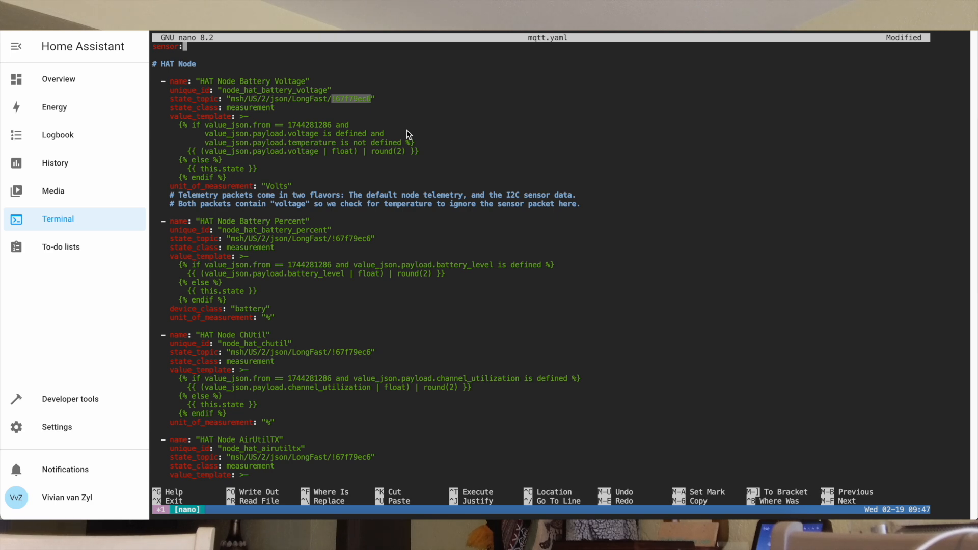
left_click(685, 519)
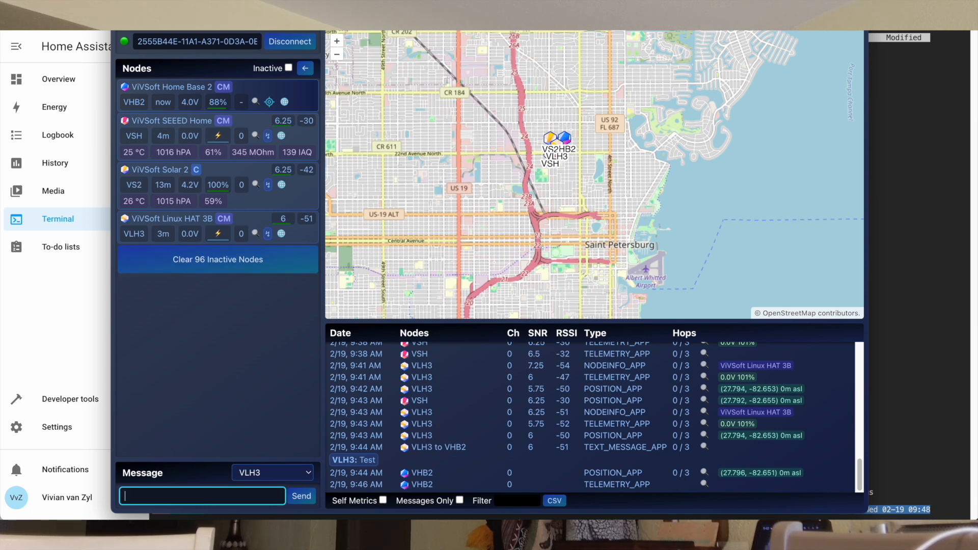
- Copy the ViVSoft Linux HAT 3B node's user ID from MeshSense's node details, then close them
left_click_drag(409, 0, 394, 31)
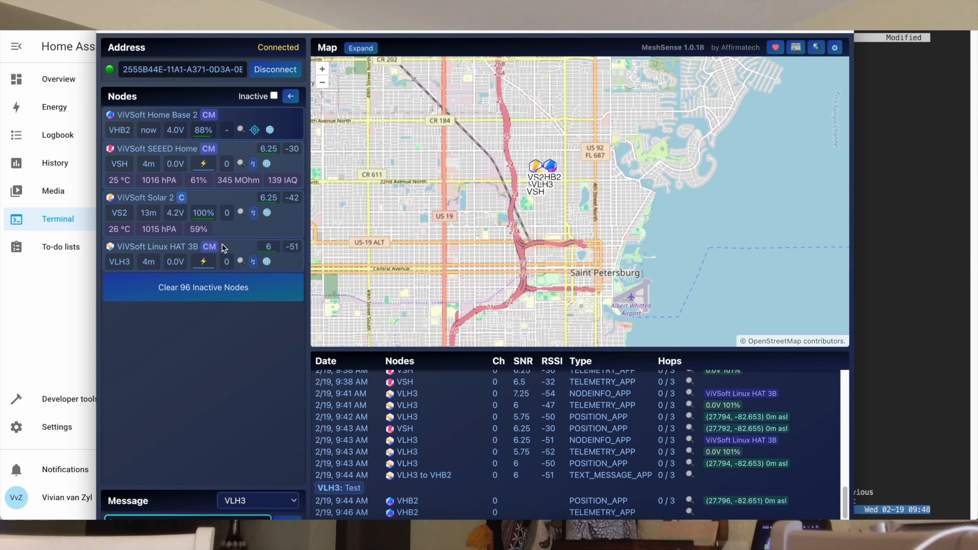
left_click(241, 262)
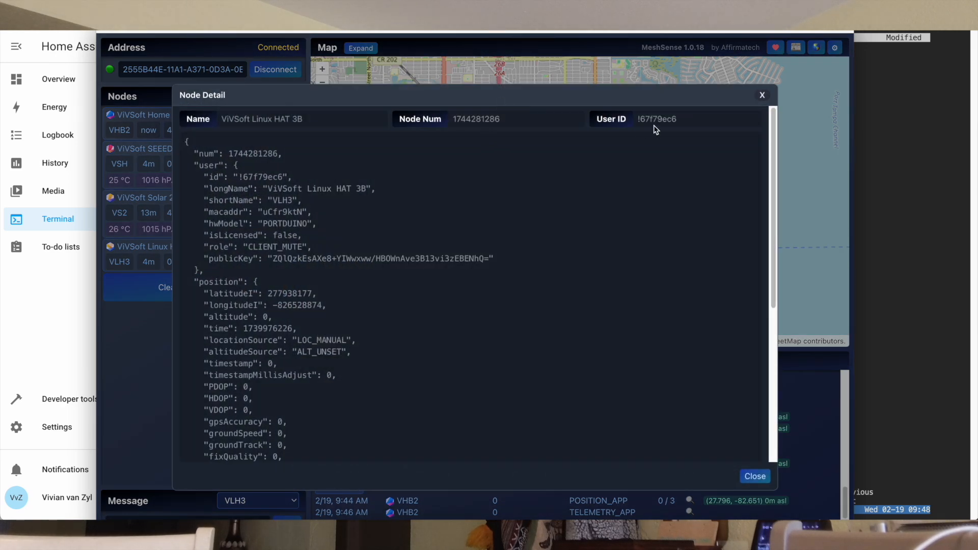
left_click_drag(686, 119, 637, 121)
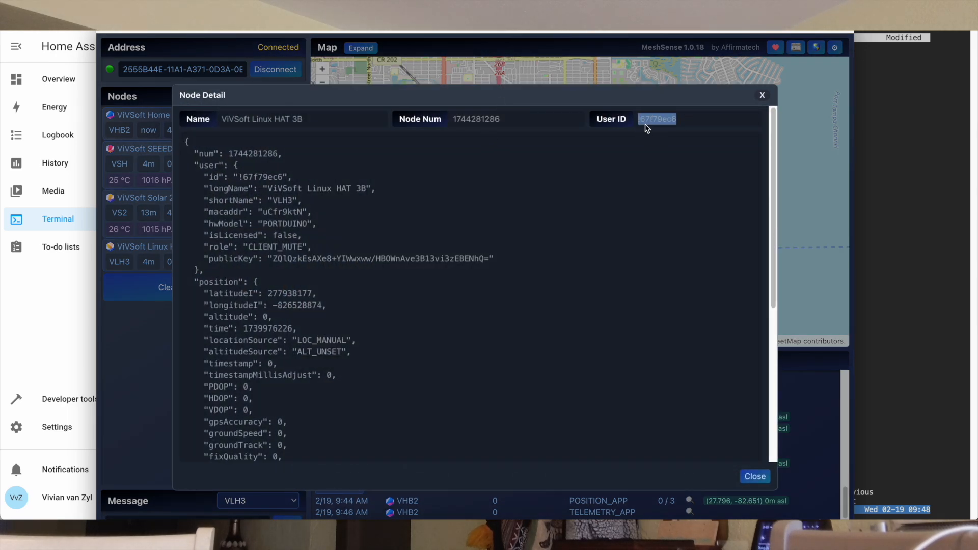
left_click(646, 127)
double_click(646, 122)
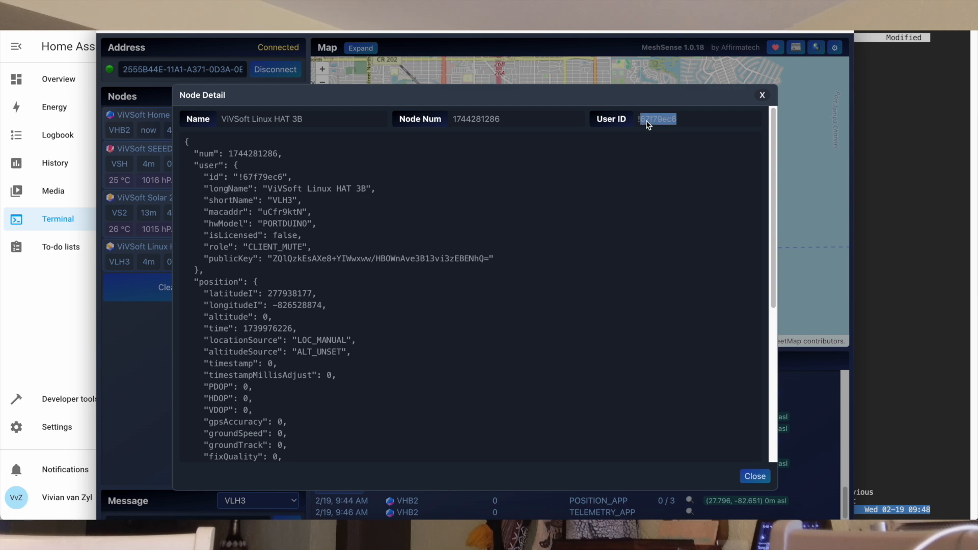
left_click(762, 96)
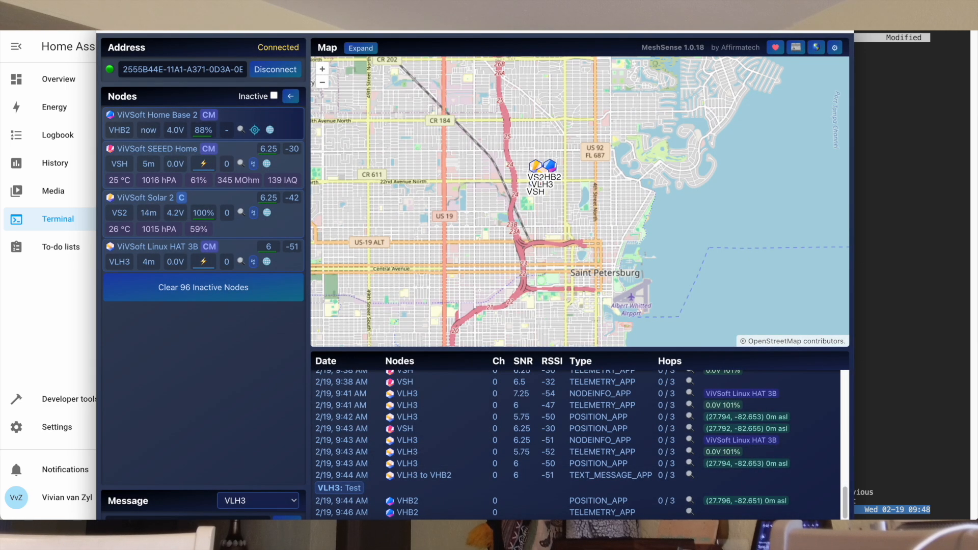
- Return to mqtt.yaml and check the HAT Node state_topic string
key("super+Tab")
left_click(369, 99)
double_click(358, 100)
left_click(354, 100)
left_click_drag(332, 100, 373, 106)
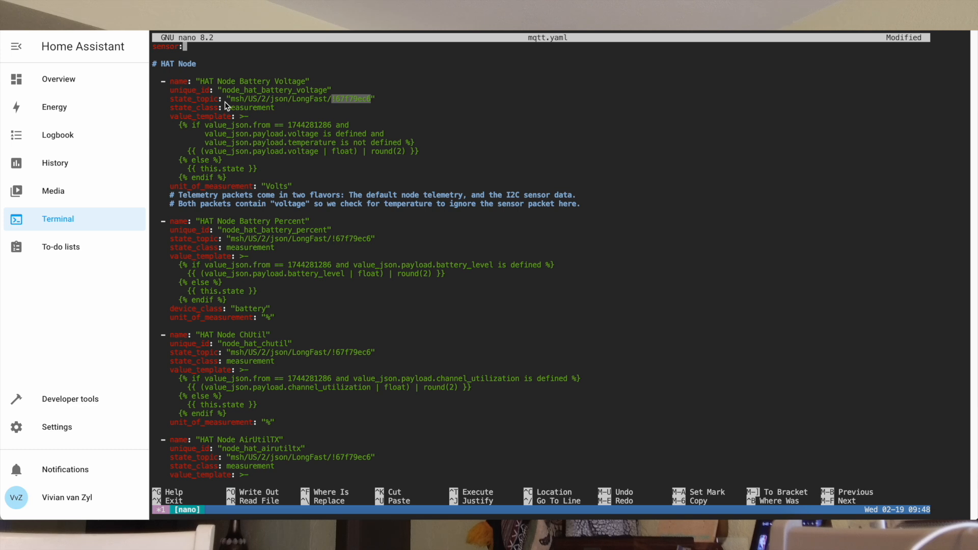
left_click_drag(232, 103, 256, 104)
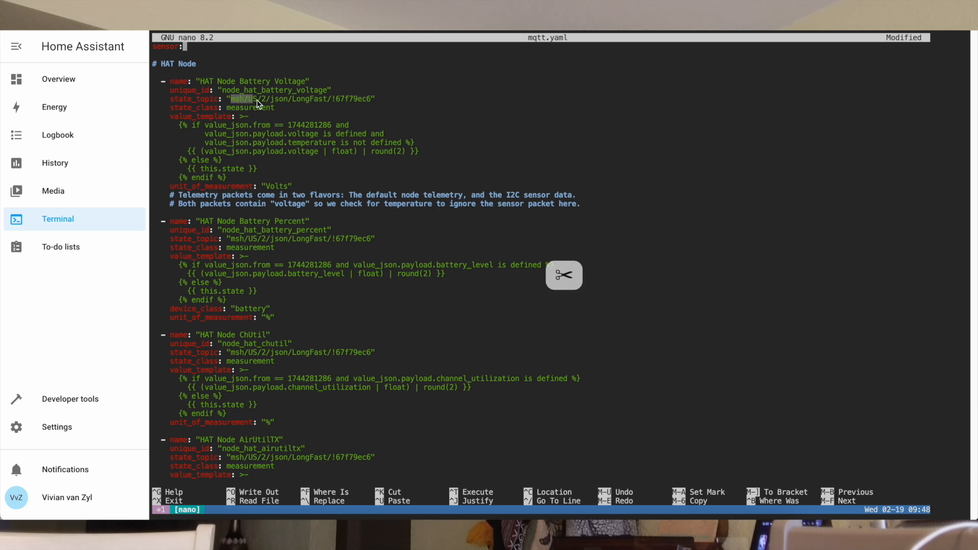
double_click(354, 101)
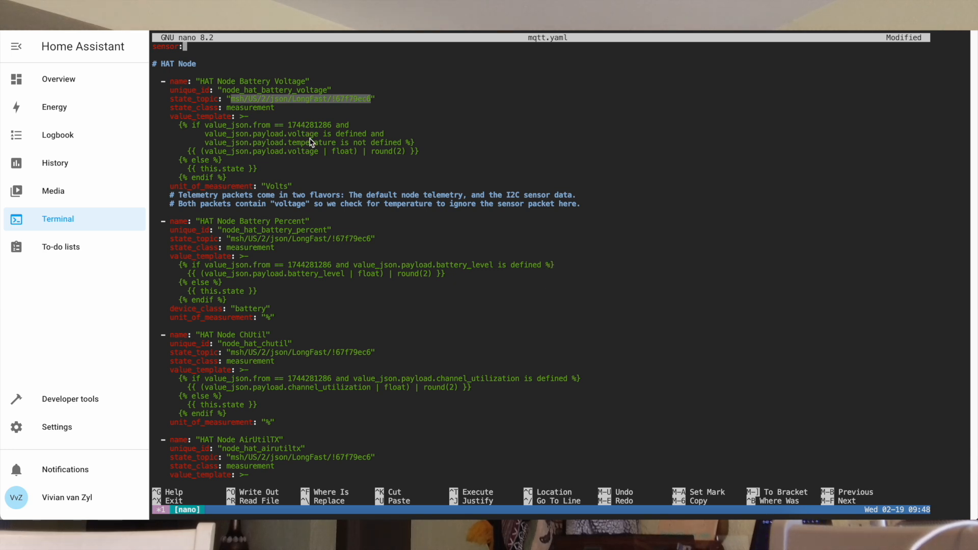
key("Down")
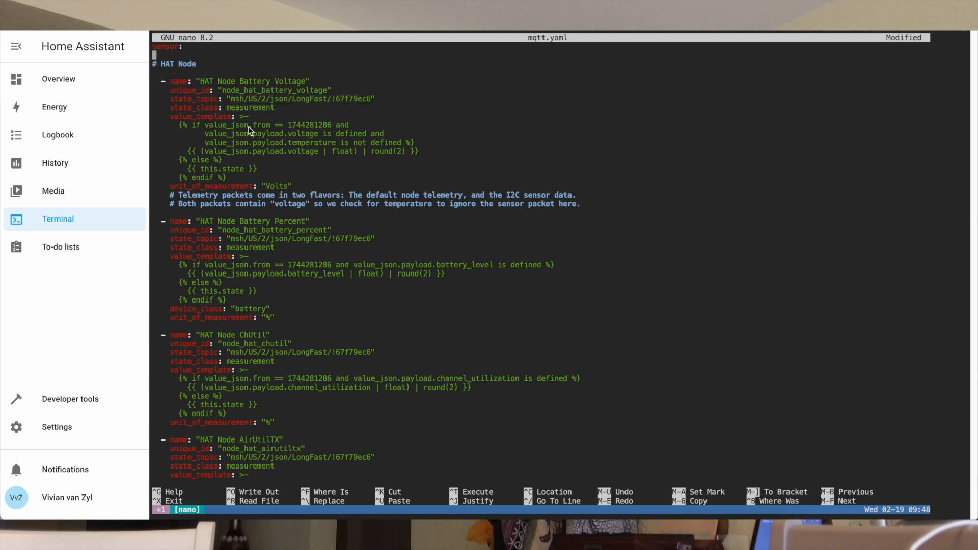
double_click(307, 125)
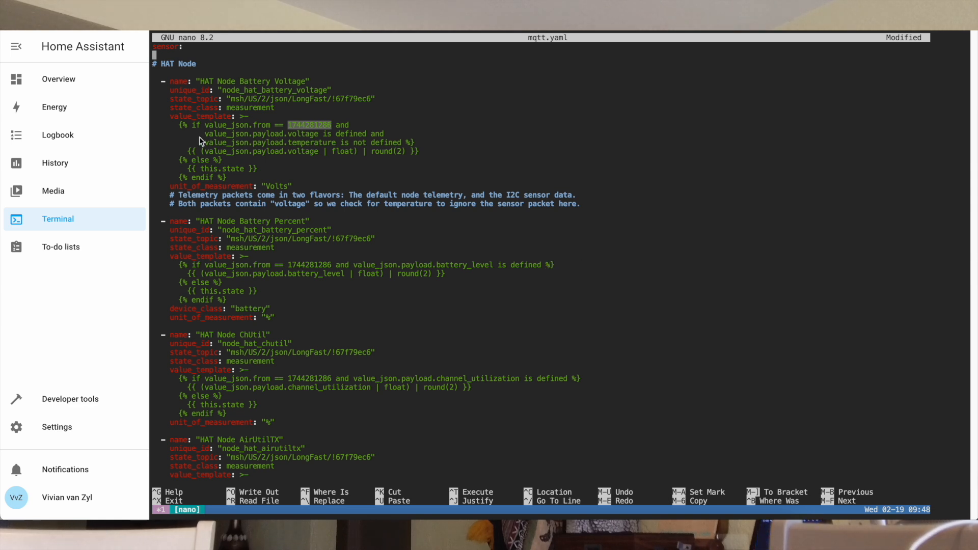
left_click(298, 127)
left_click_drag(255, 127, 325, 129)
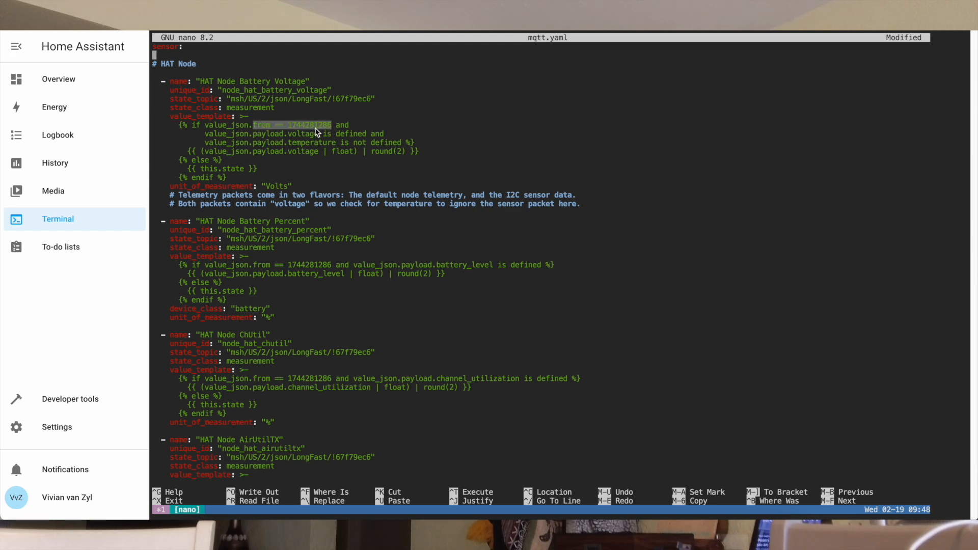
left_click(685, 529)
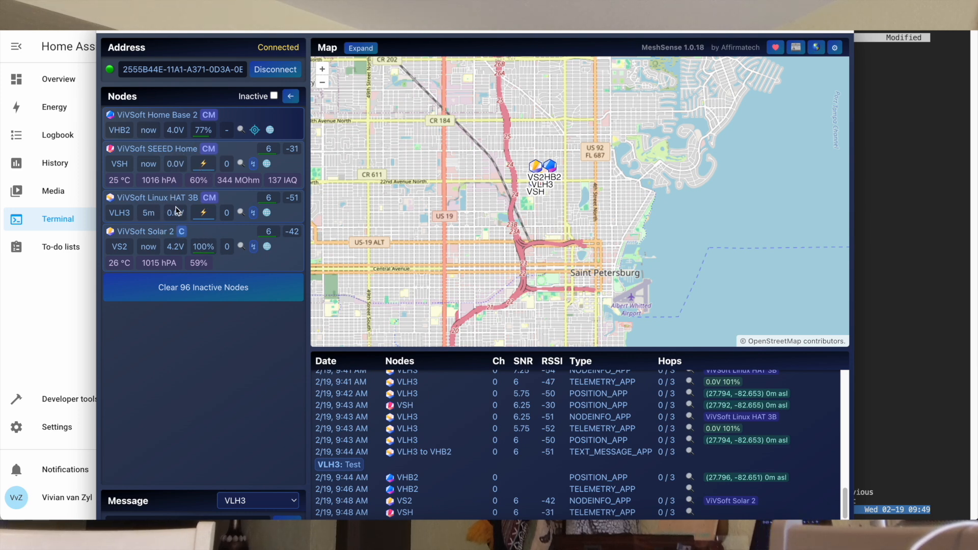
left_click(241, 212)
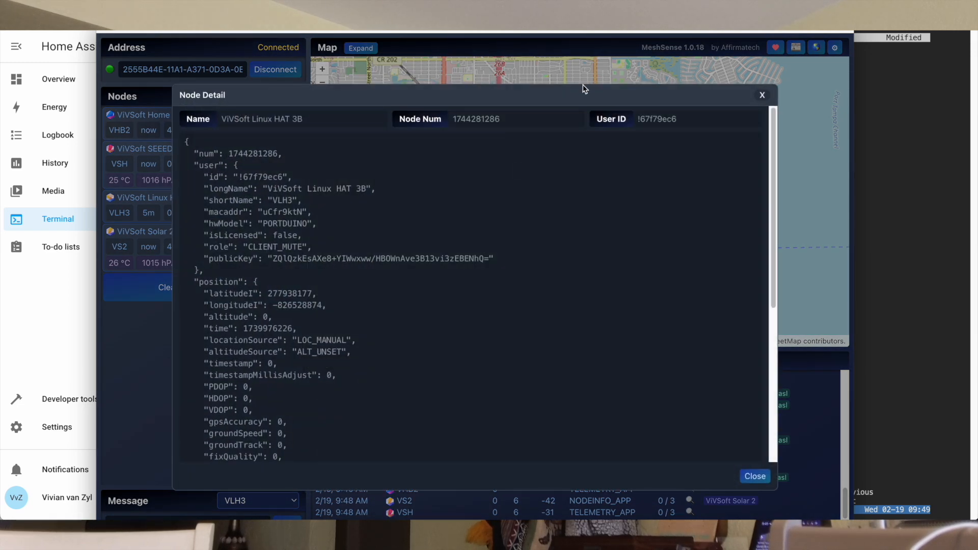
left_click(944, 124)
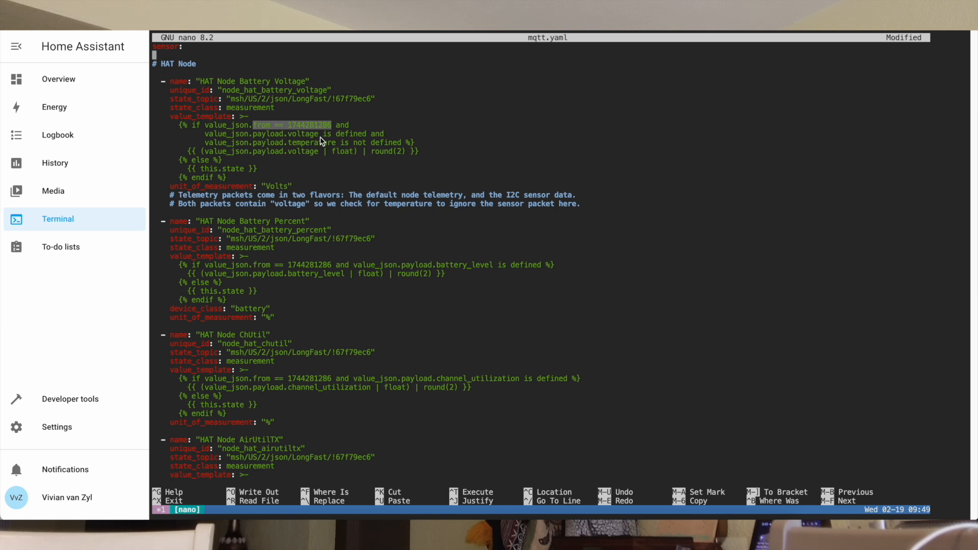
double_click(305, 125)
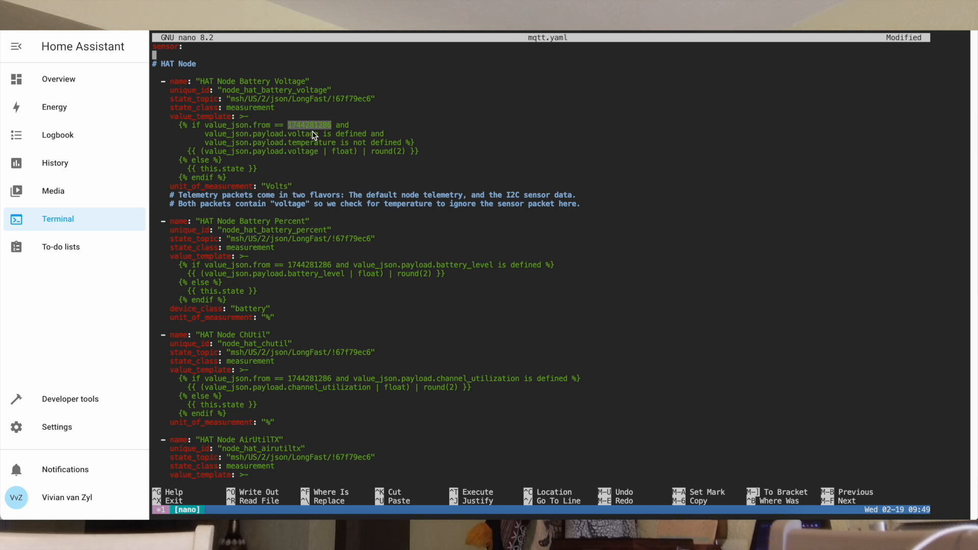
double_click(351, 100)
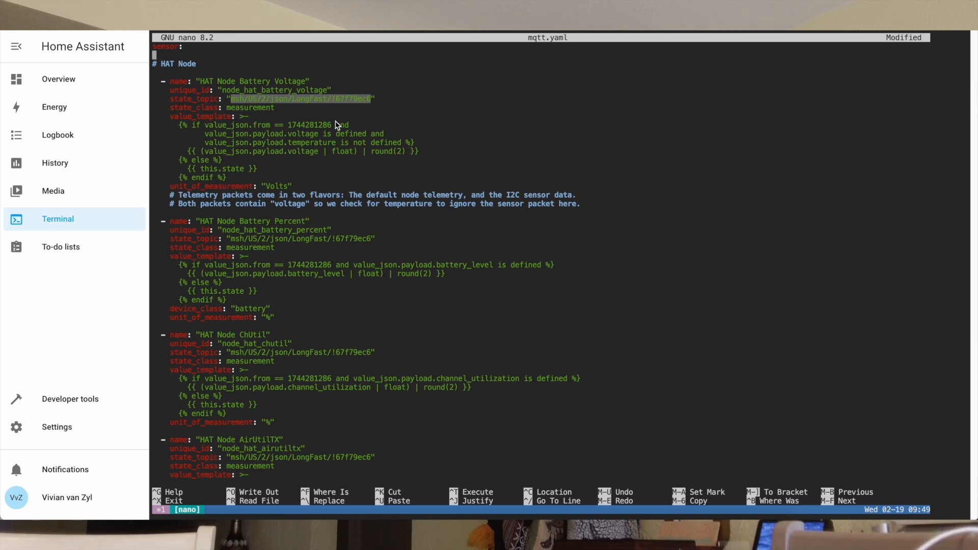
double_click(313, 126)
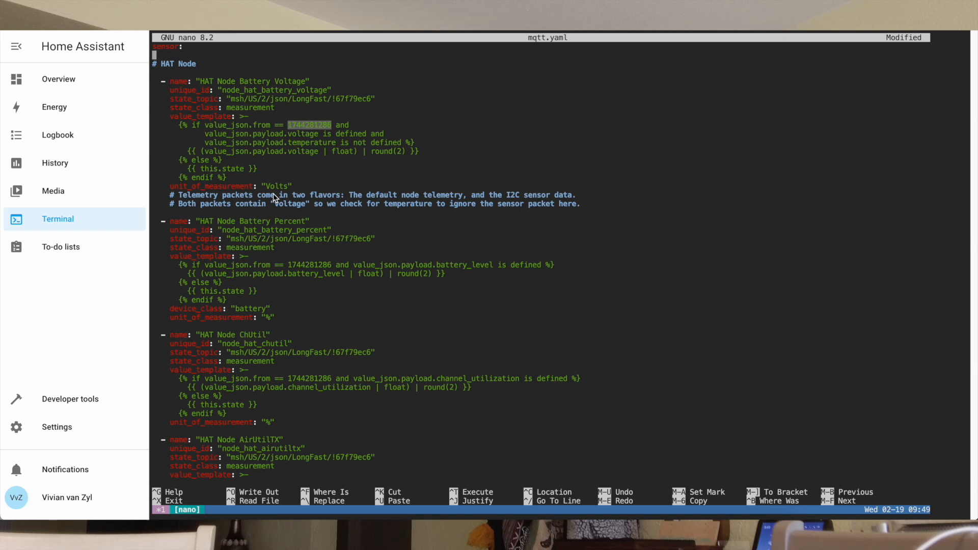
key("Down")
key("Down")
key("Down")
key("Down")
key("Down")
key("Down")
key("Down")
key("Down")
key("Down")
key("Down")
key("Down")
key("Down")
key("Down")
key("Down")
key("Down")
key("Down")
key("Down")
key("Down")
key("Down")
key("Down")
key("Down")
key("Down")
key("Down")
key("Down")
key("Down")
key("Down")
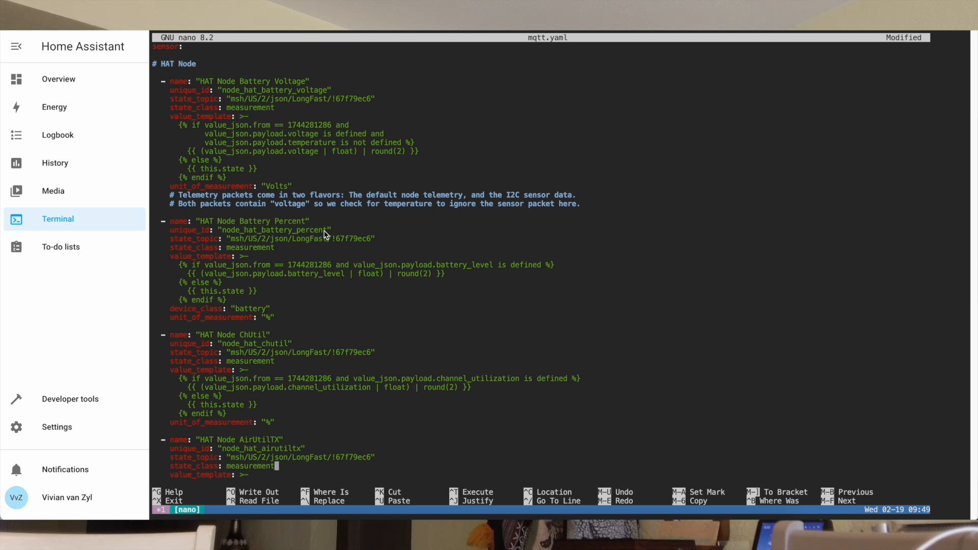
double_click(354, 239)
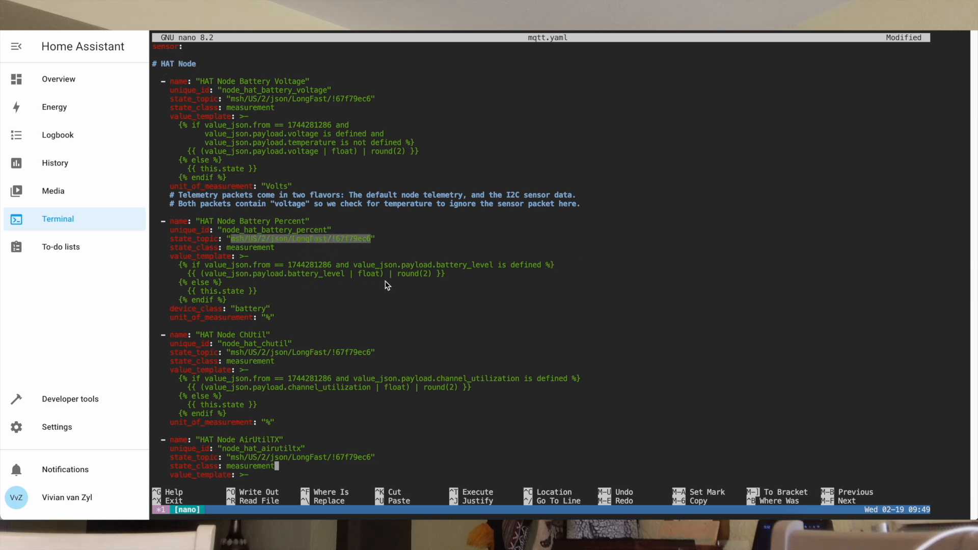
double_click(324, 264)
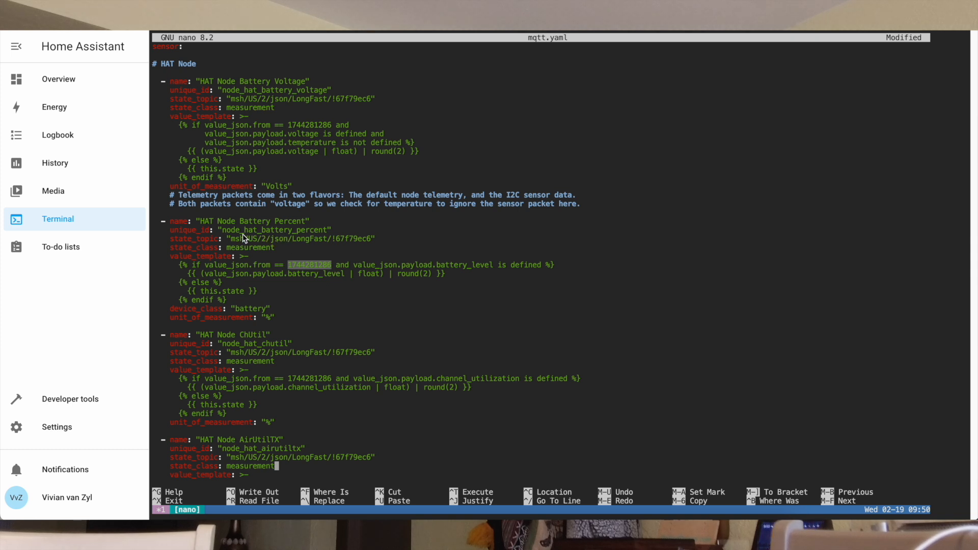
double_click(224, 231)
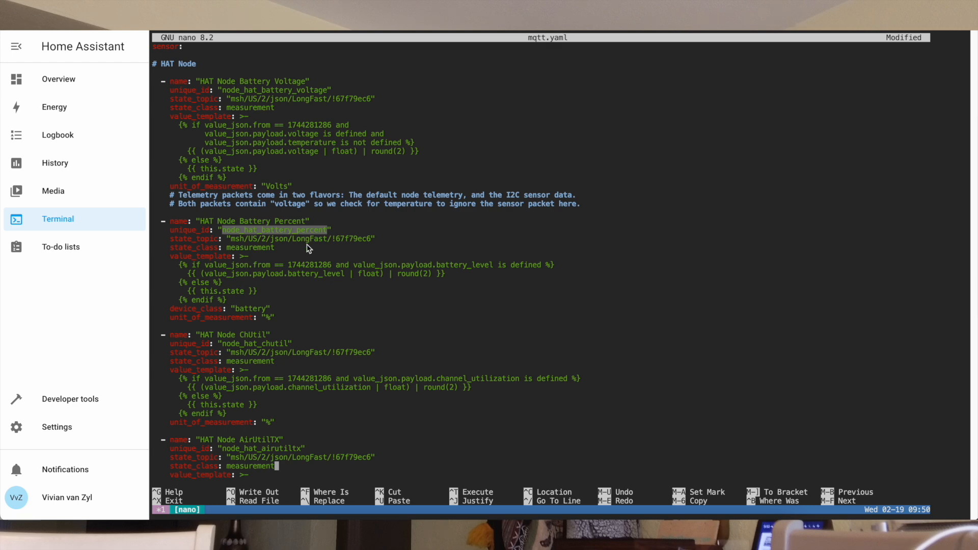
scroll(351, 306, "down", 2)
- Review the # SOLAR Node voltage sensor's topic, node number and unique_id, then bring up MeshSense
scroll(276, 299, "down", 7)
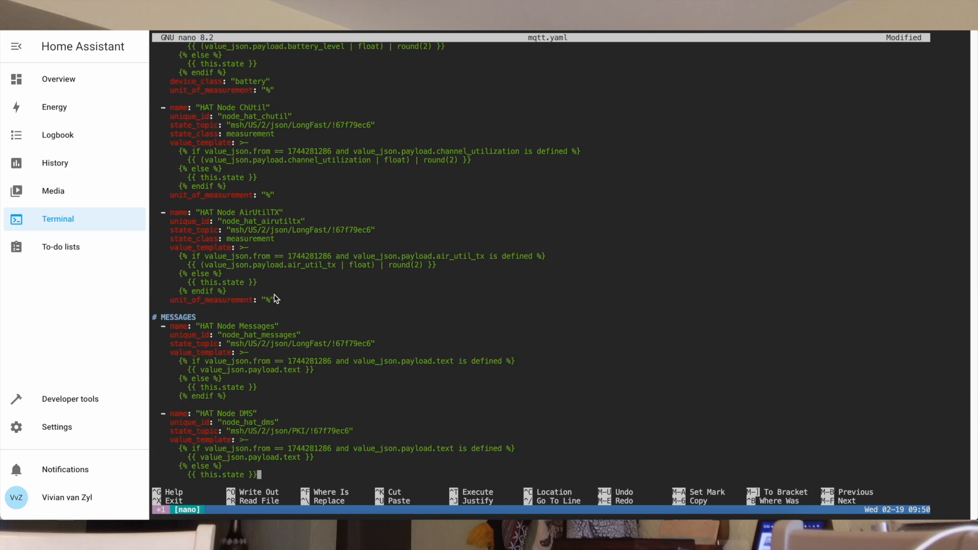
scroll(258, 224, "down", 9)
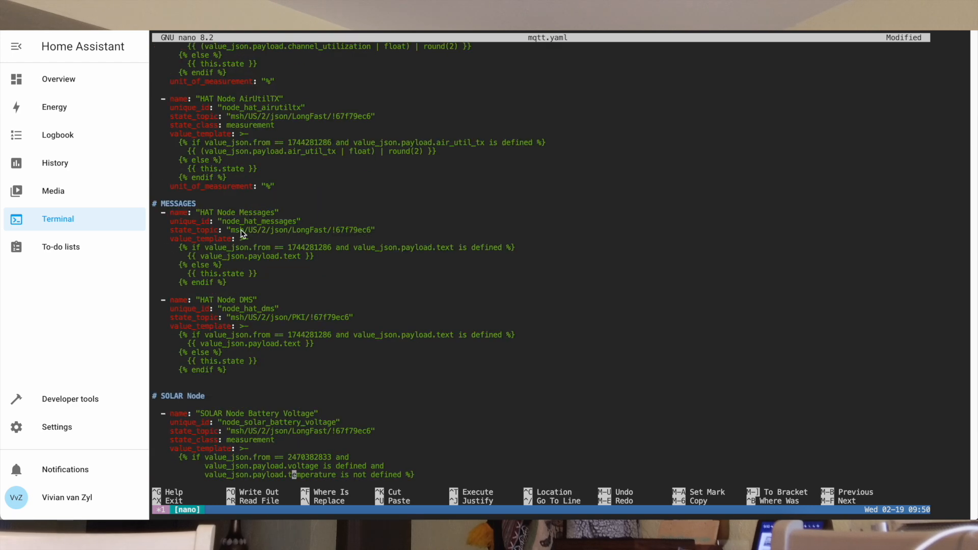
scroll(229, 168, "down", 8)
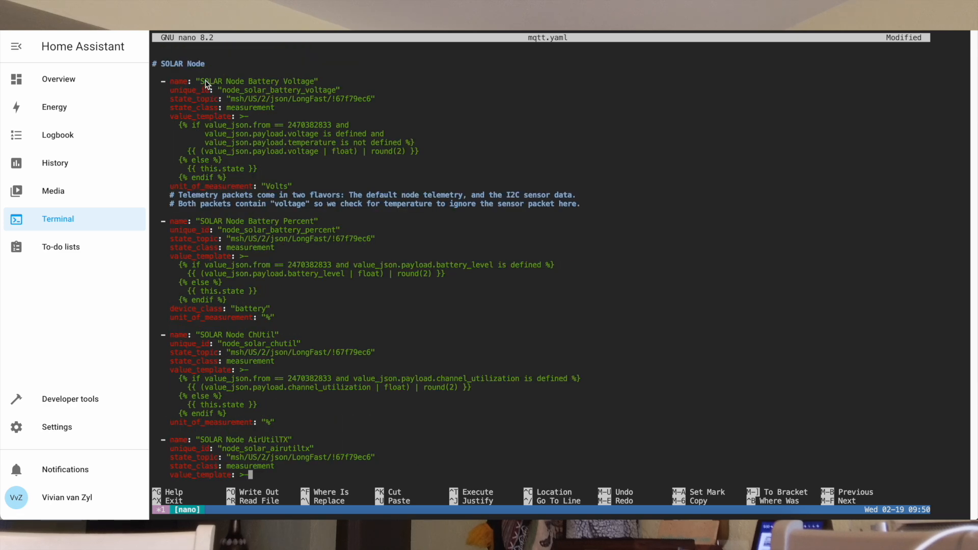
left_click_drag(232, 104, 371, 104)
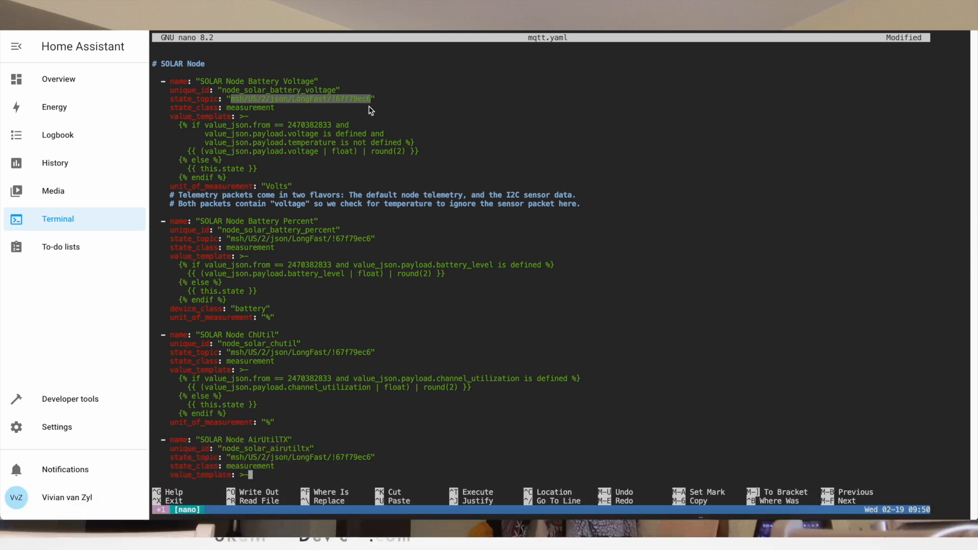
double_click(310, 124)
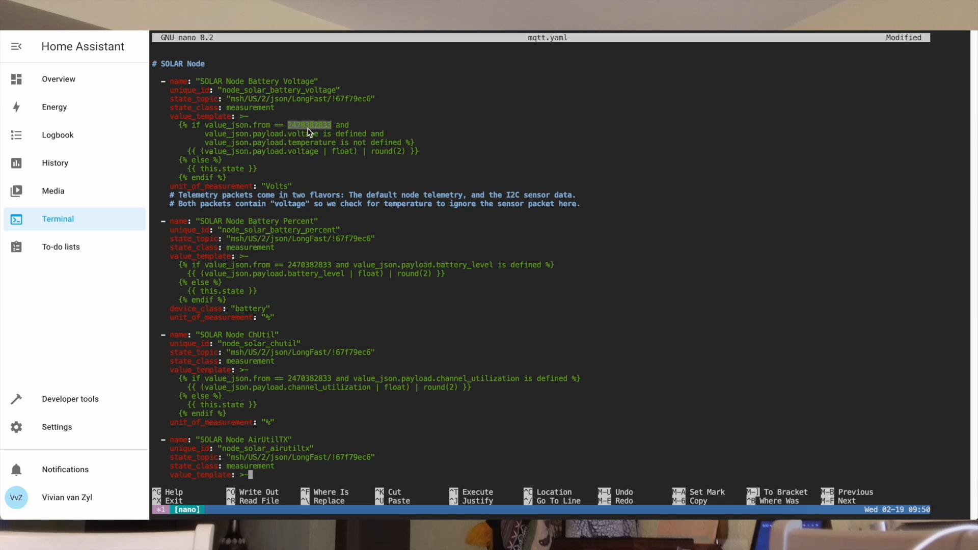
left_click_drag(222, 90, 339, 96)
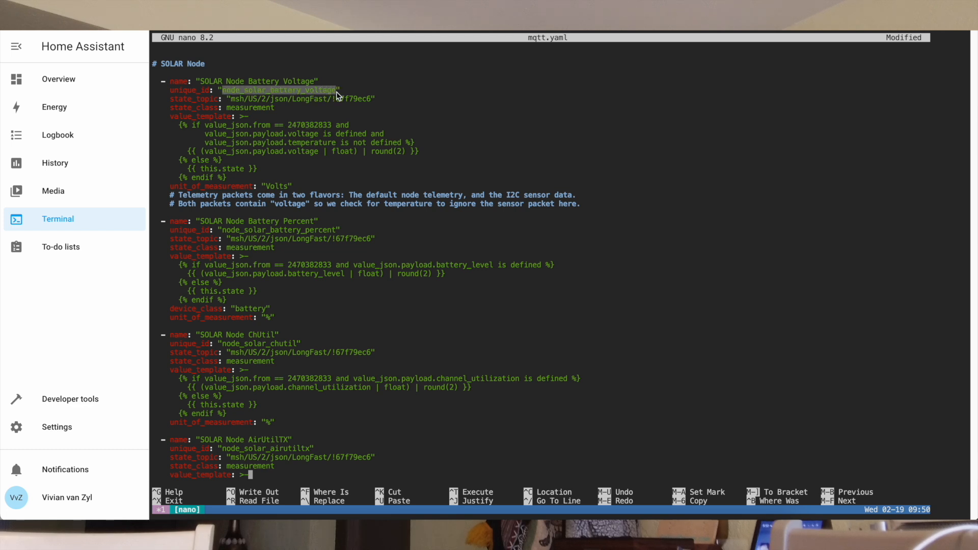
left_click(271, 111)
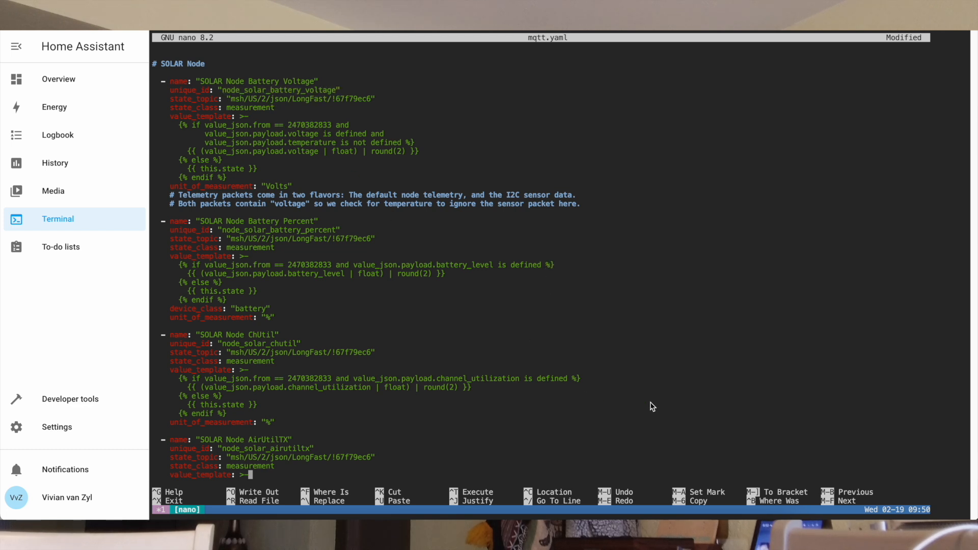
left_click(685, 532)
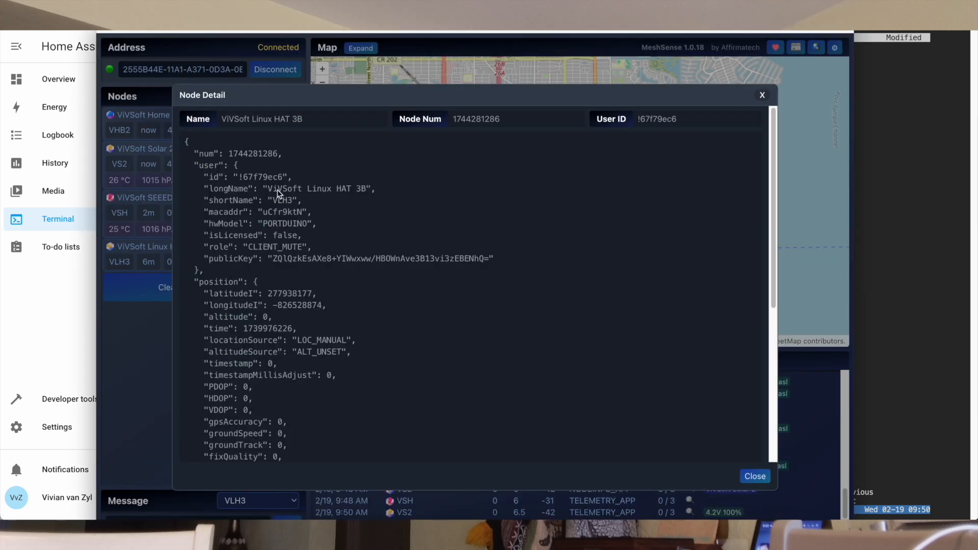
left_click(763, 95)
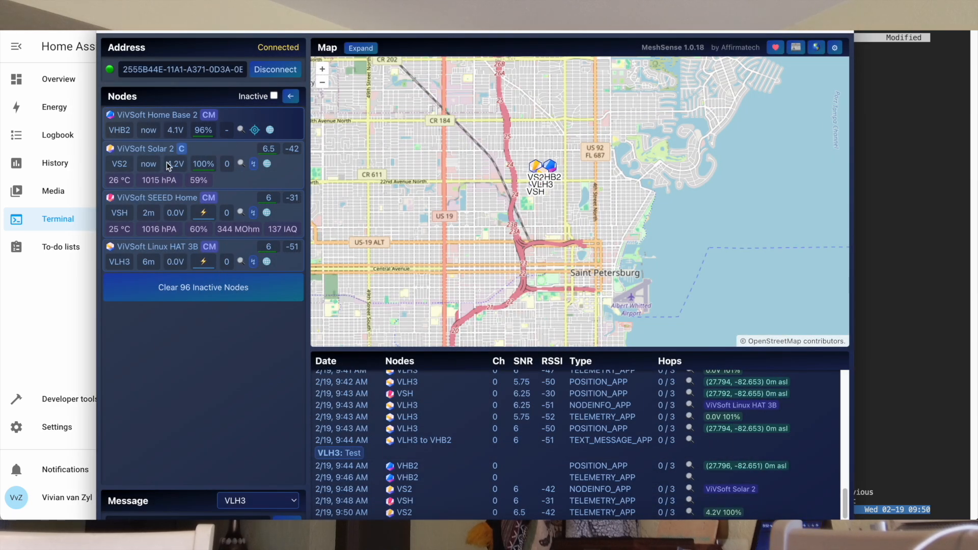
left_click(246, 164)
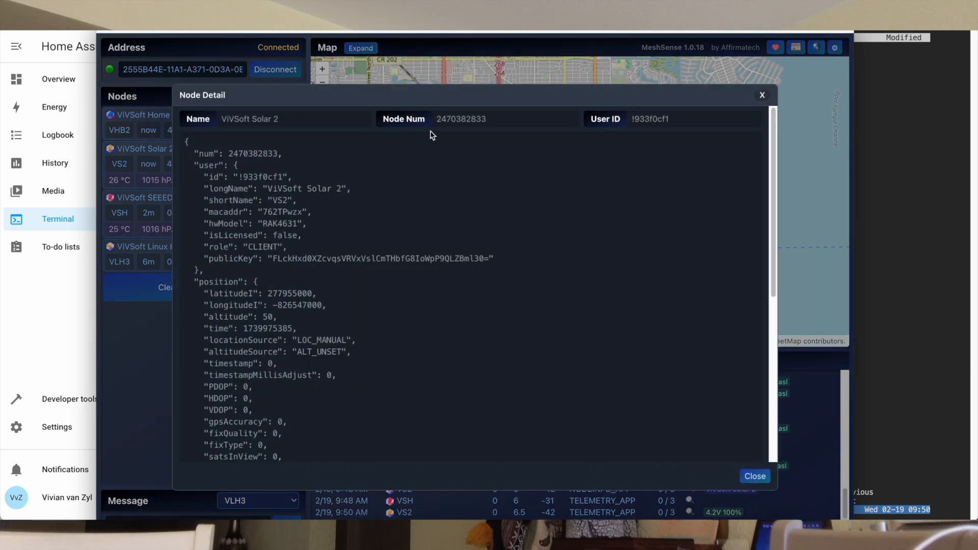
double_click(475, 122)
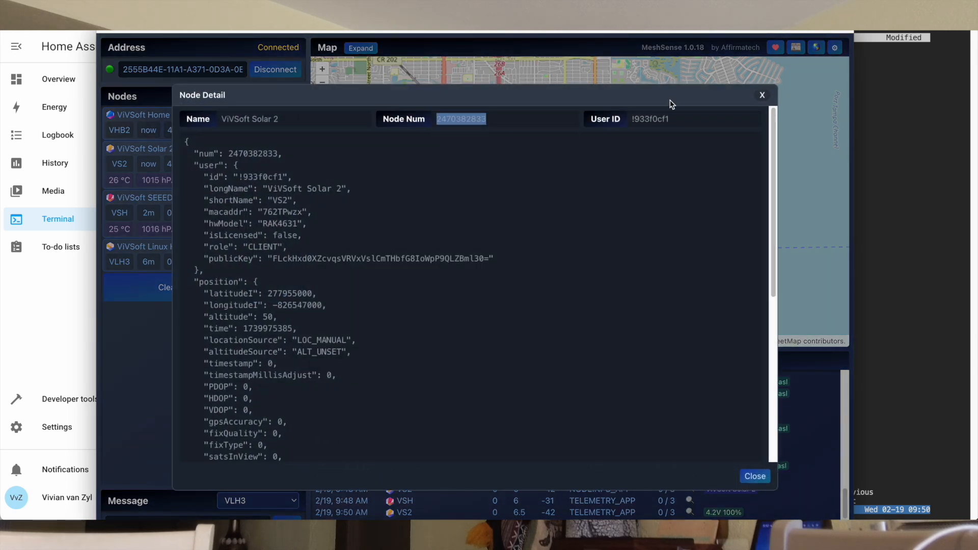
left_click(762, 96)
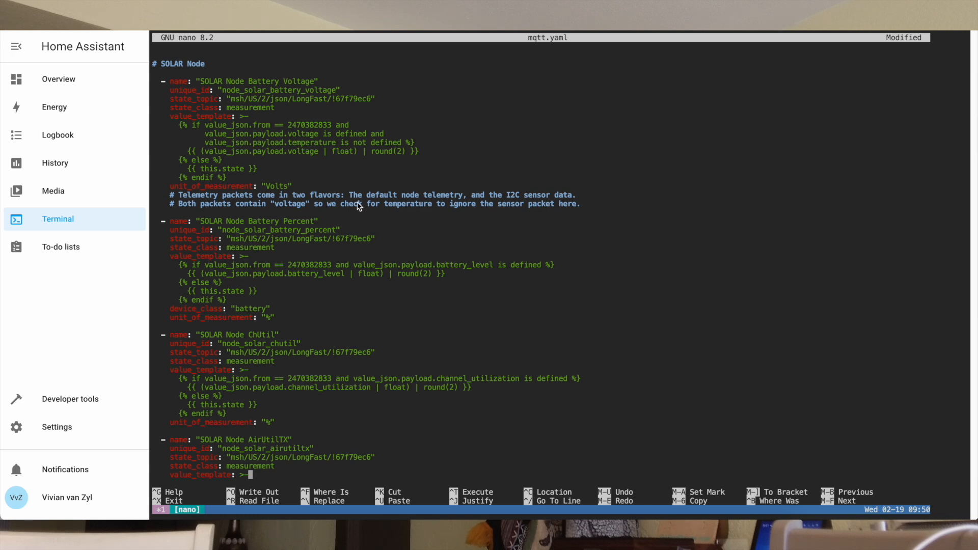
left_click_drag(231, 243, 377, 245)
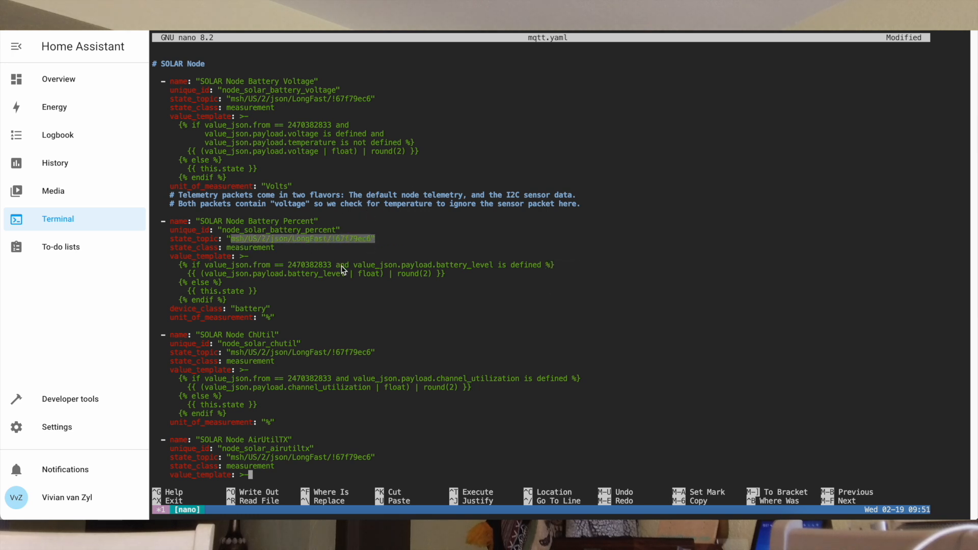
double_click(298, 264)
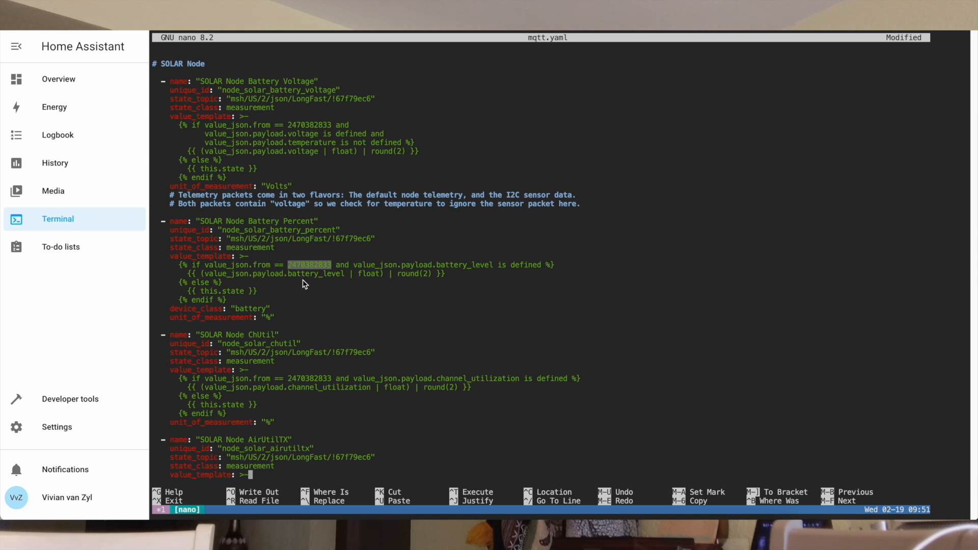
left_click(222, 231)
left_click_drag(222, 232, 330, 232)
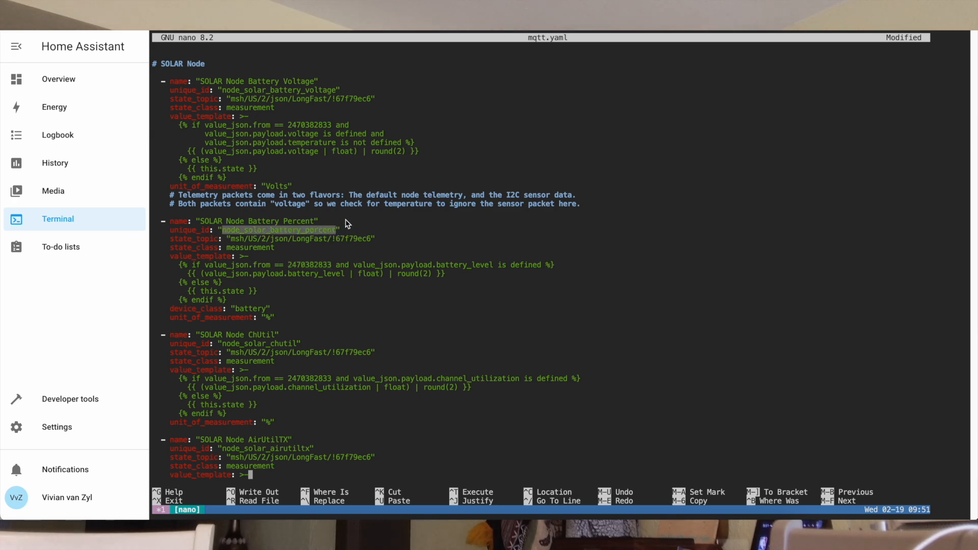
key("ctrl+v")
scroll(345, 223, "up", 20)
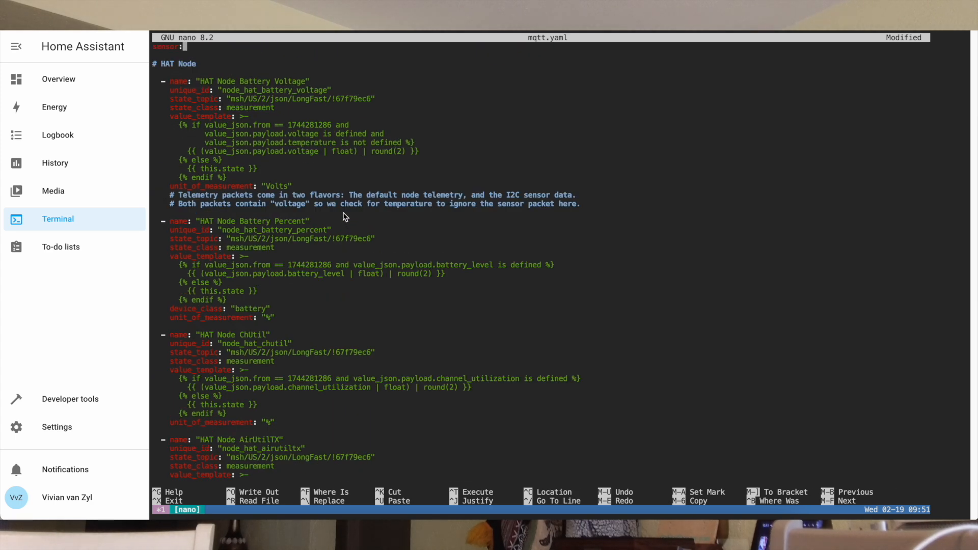
- Exit nano, confirming Y to save the changes under the name mqtt.yaml
key("ctrl+x")
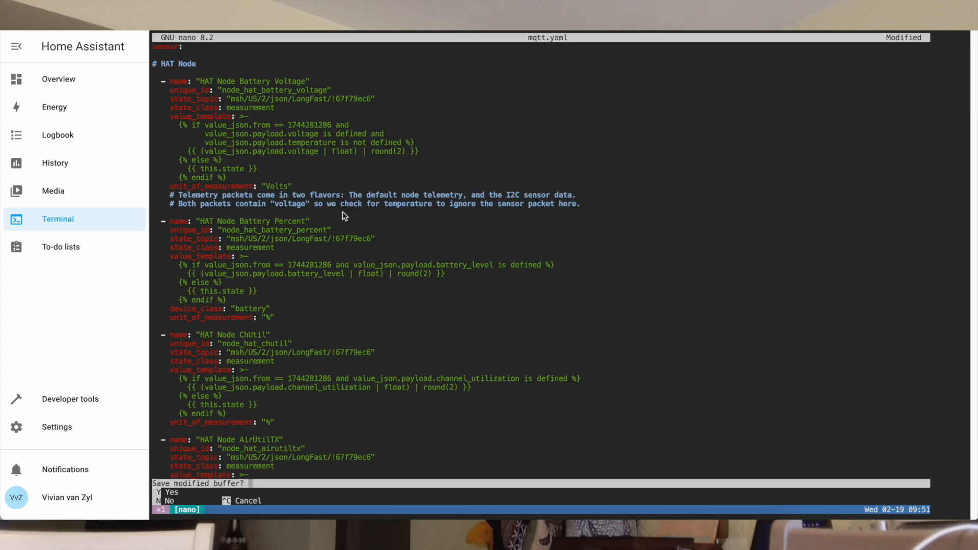
key("y")
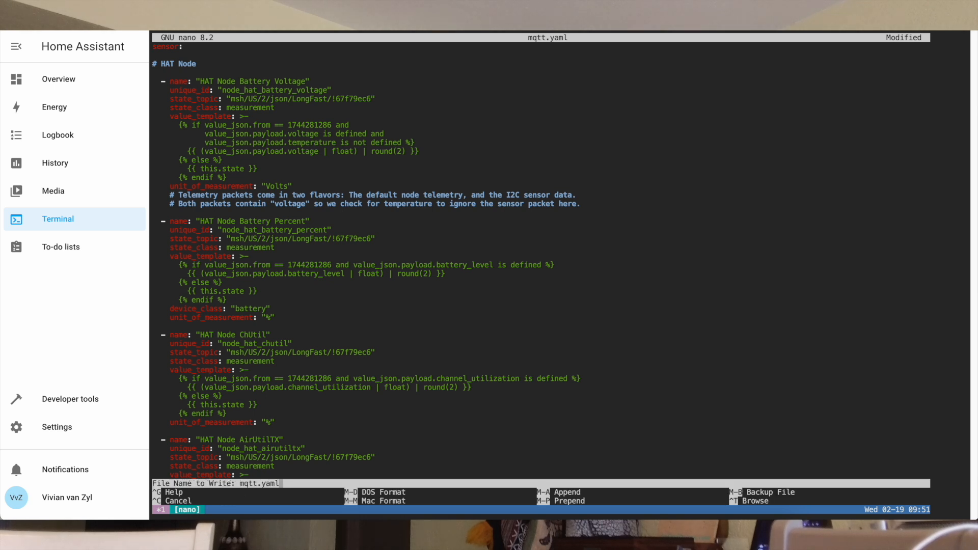
key("Return")
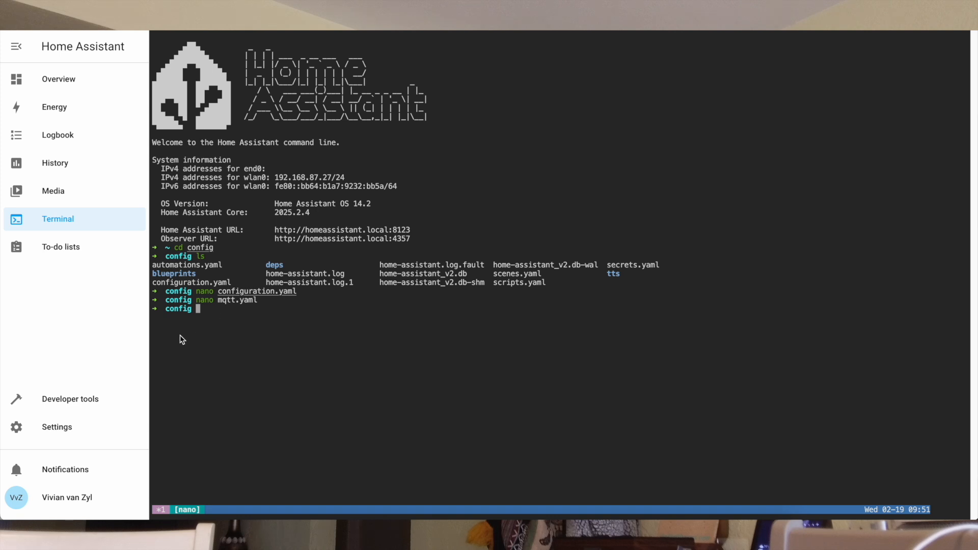
- Run Check Configuration under Developer tools > YAML, then restart Home Assistant and confirm
left_click(73, 400)
left_click(306, 207)
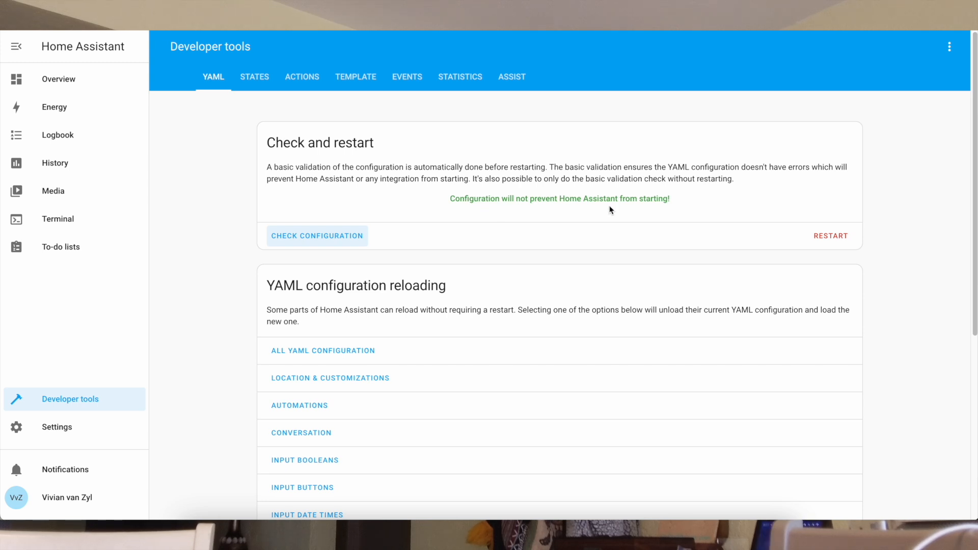
left_click(825, 236)
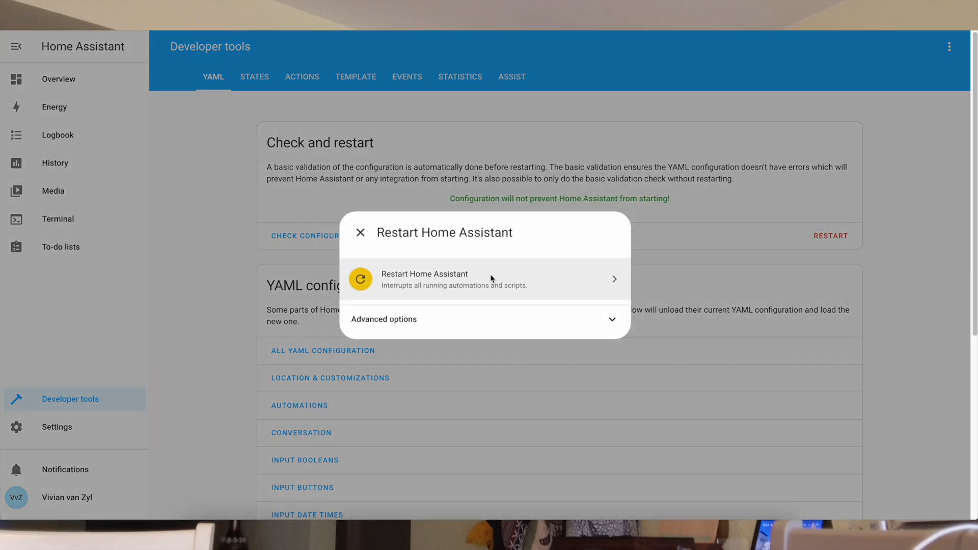
left_click(493, 279)
left_click(573, 306)
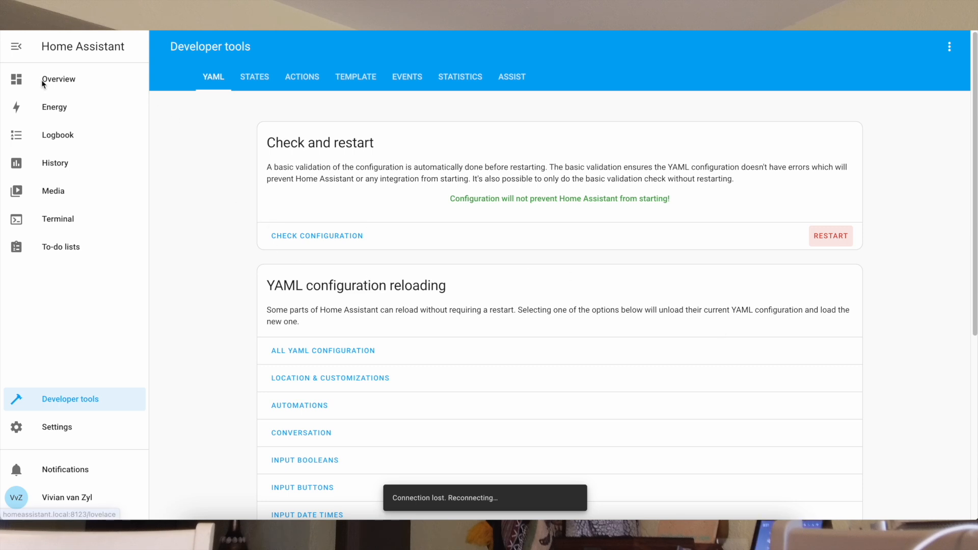
left_click(54, 80)
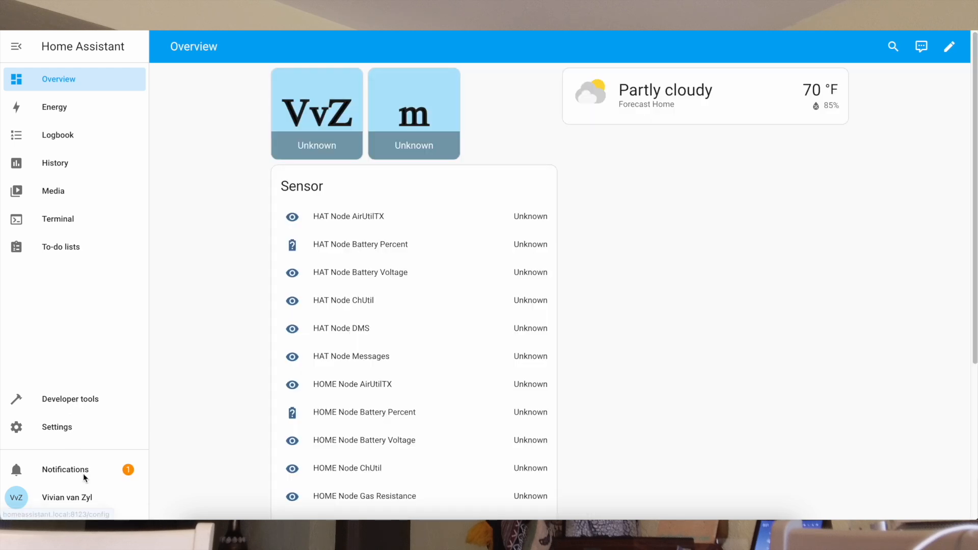
- Scroll the Overview Sensor card to review the HAT, HOME and SOLAR node sensors, all Unknown
scroll(385, 242, "down", 2)
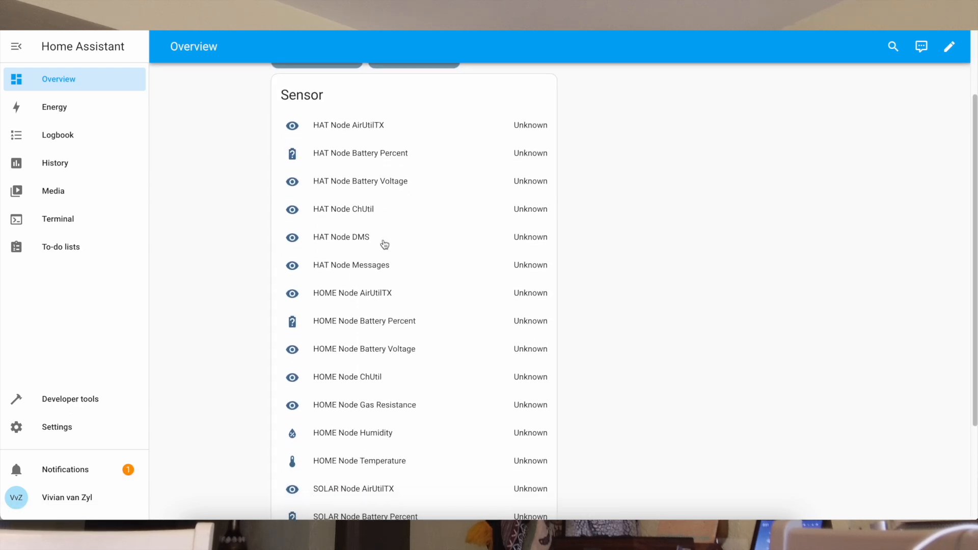
scroll(355, 168, "down", 3)
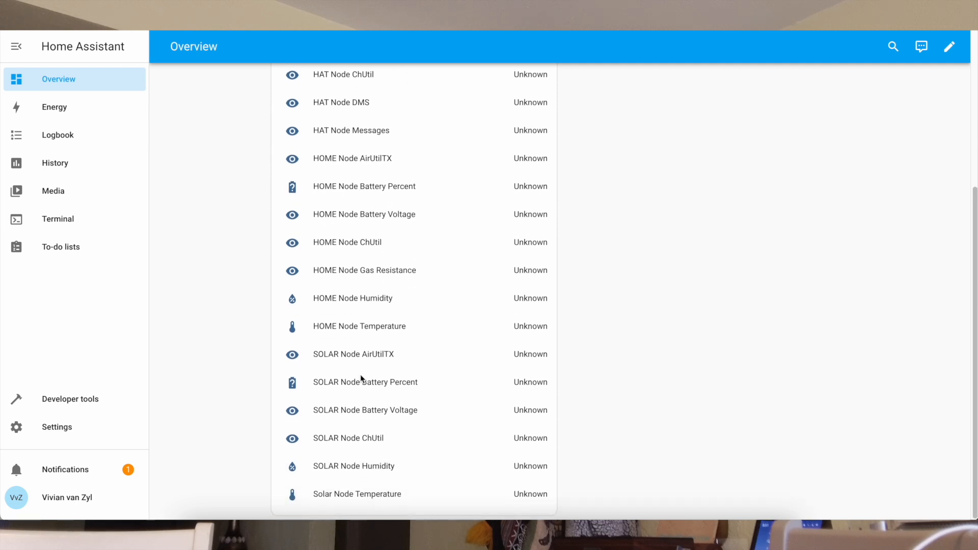
scroll(378, 340, "up", 2)
scroll(493, 196, "up", 2)
scroll(493, 329, "down", 4)
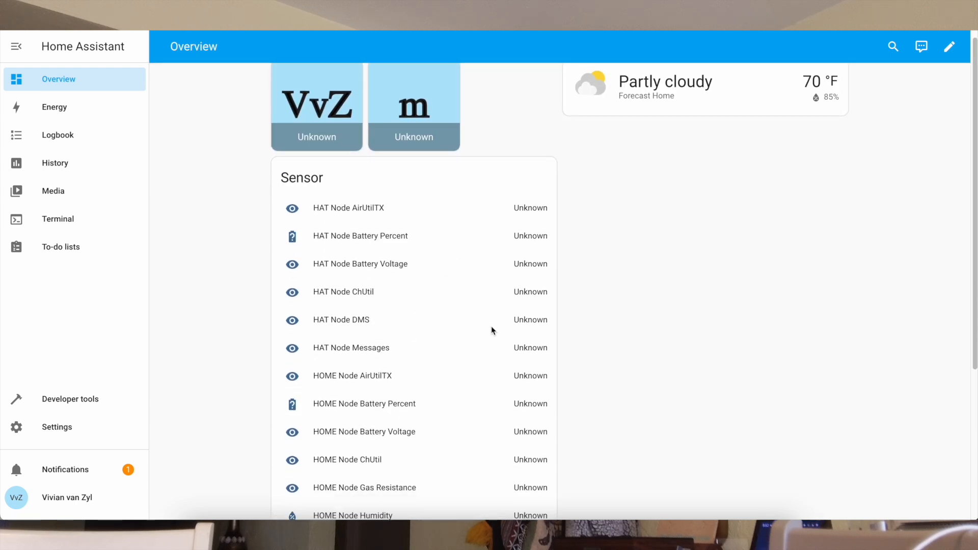
scroll(478, 293, "up", 4)
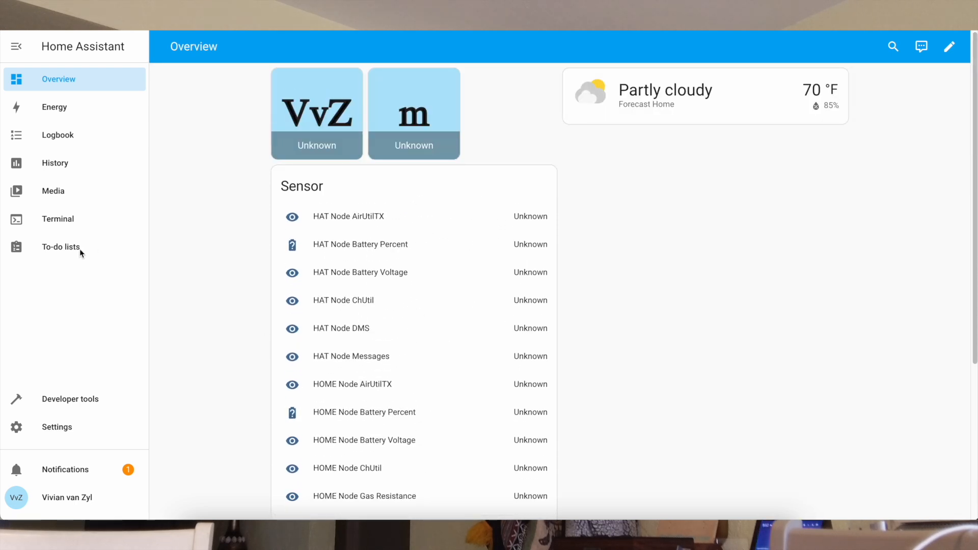
scroll(444, 294, "down", 4)
scroll(386, 239, "up", 4)
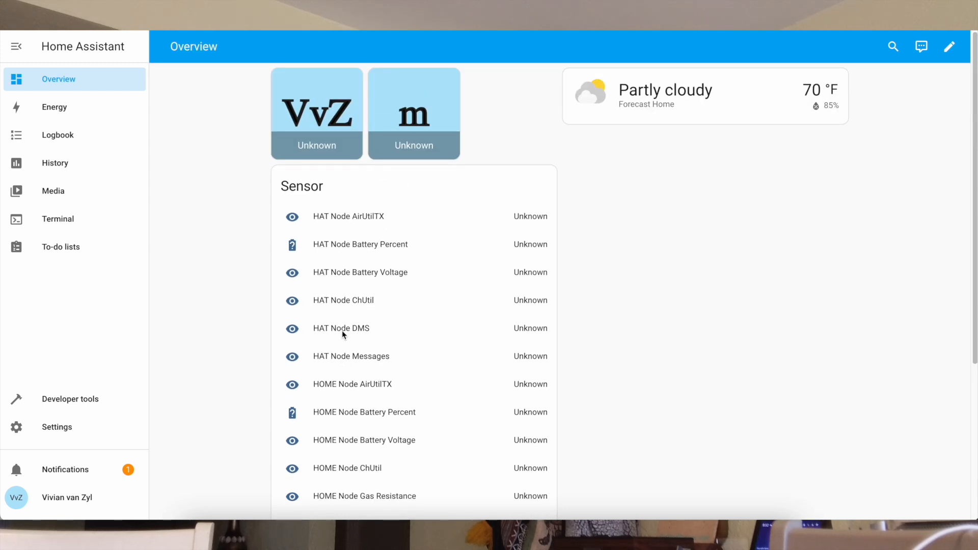
scroll(348, 321, "down", 4)
scroll(347, 311, "up", 4)
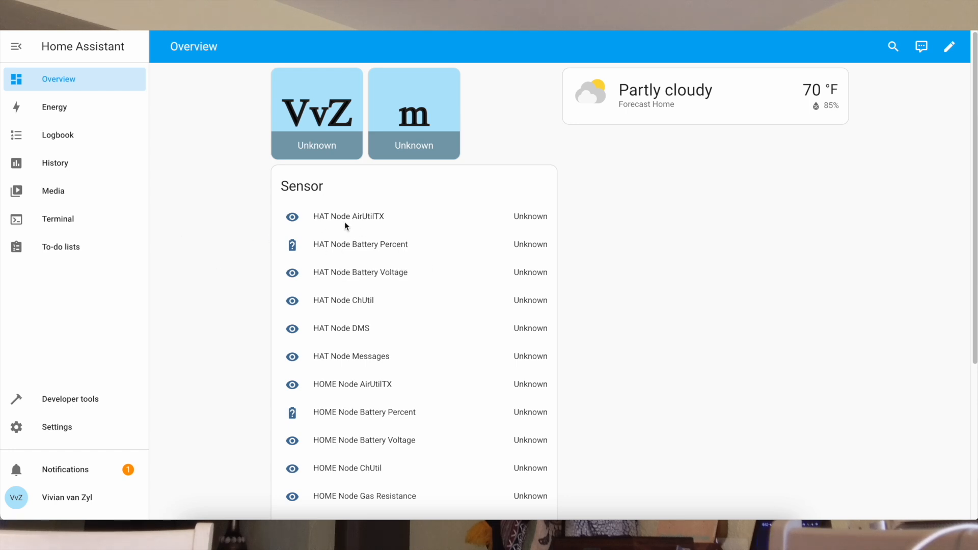
scroll(360, 260, "down", 3)
scroll(360, 260, "down", 1)
scroll(359, 259, "up", 4)
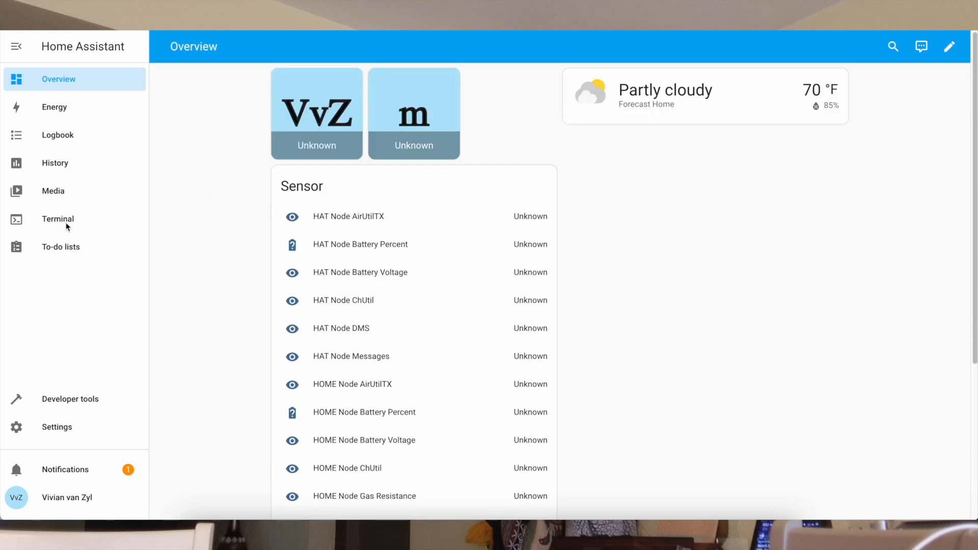
- Reopen mqtt.yaml in nano from the Terminal to check the unique_id line, then exit
left_click(76, 399)
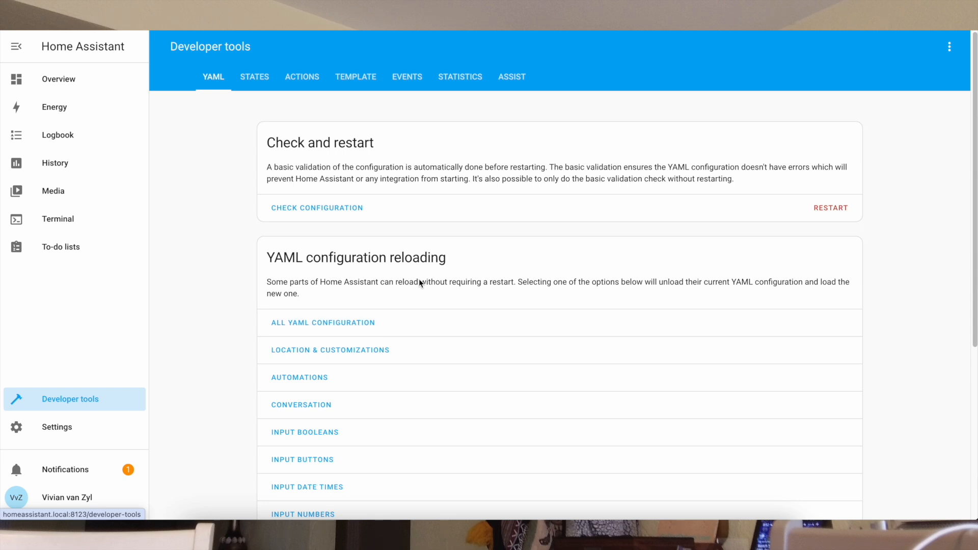
left_click(45, 224)
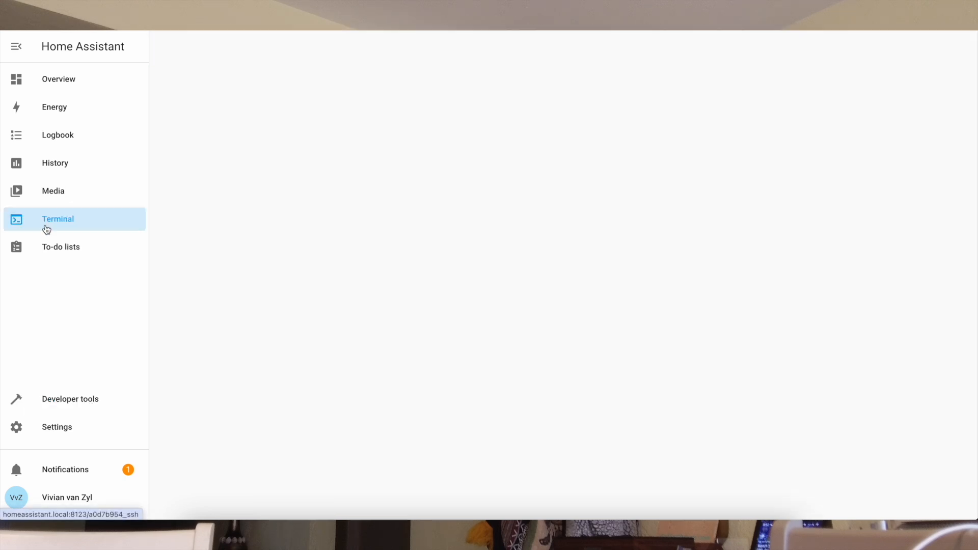
key("Up")
key("Return")
key("Down")
key("Down")
key("Down")
key("Down")
key("Down")
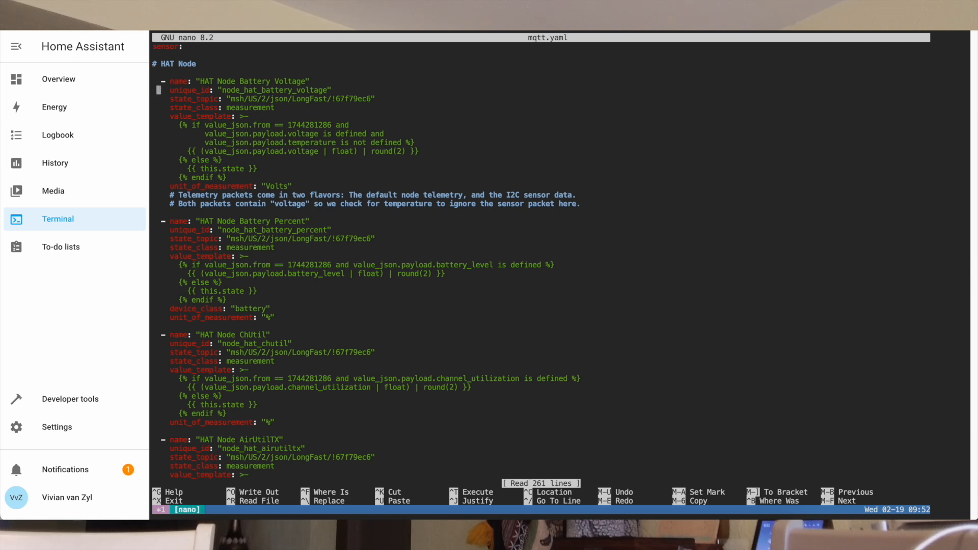
key("ctrl+x")
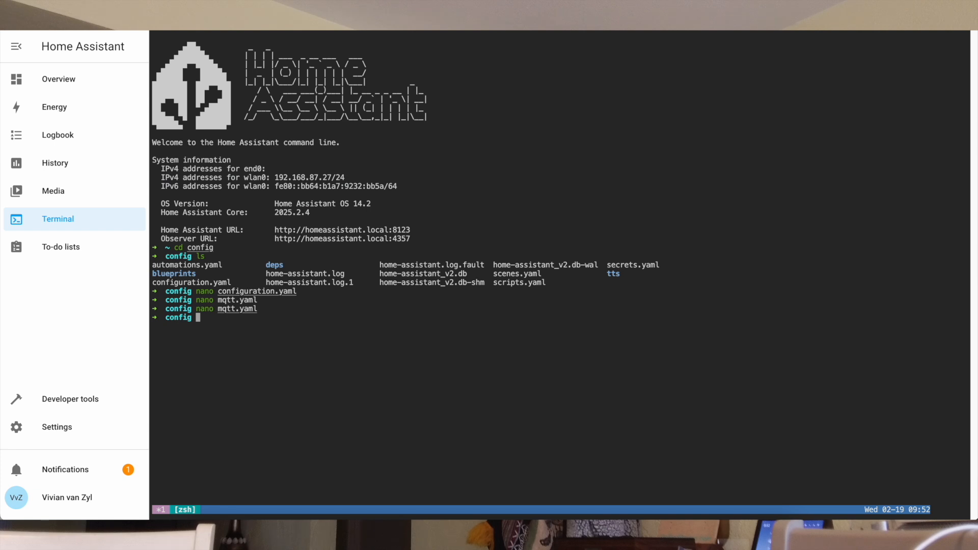
- Validate the configuration and reload the Manually Configured MQTT Entities
left_click(84, 402)
scroll(359, 326, "down", 1)
scroll(354, 340, "down", 1)
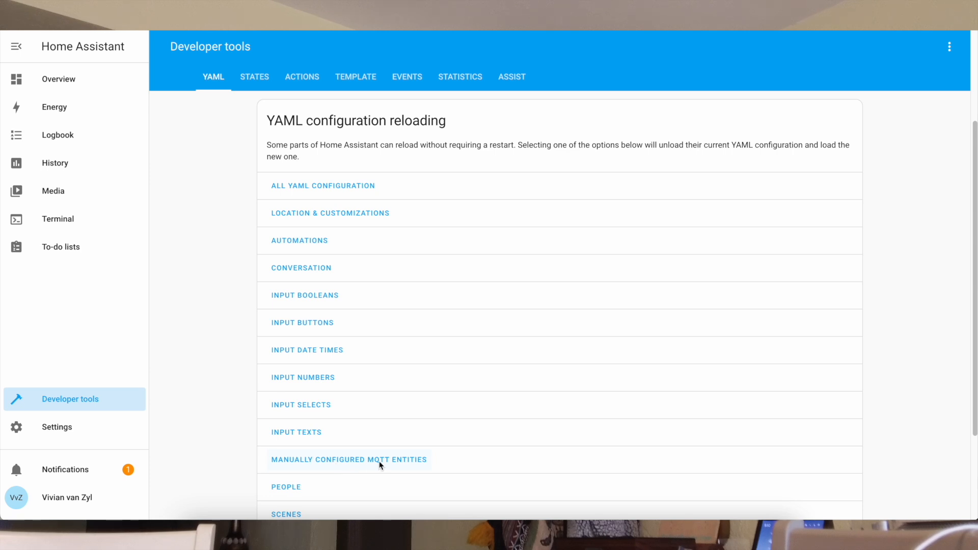
left_click(379, 460)
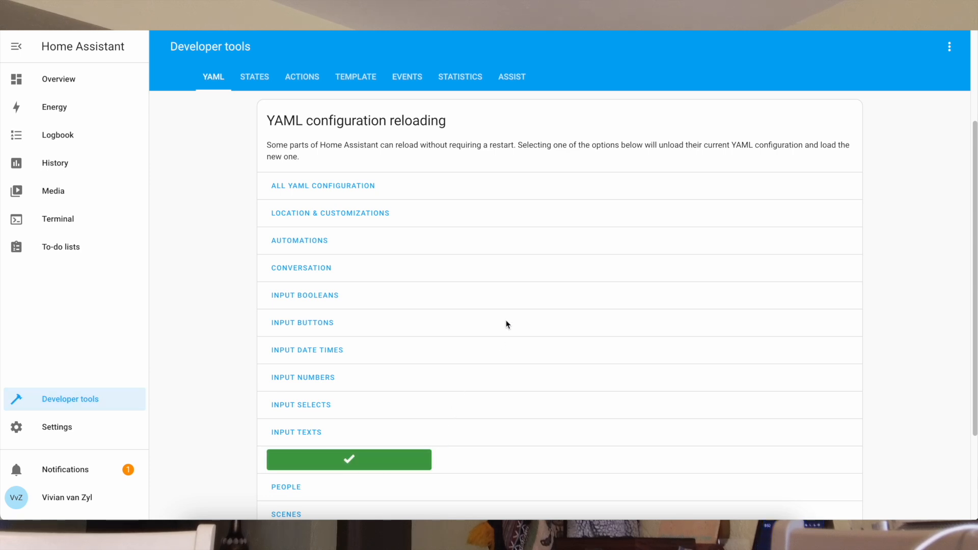
scroll(494, 318, "up", 2)
left_click(324, 208)
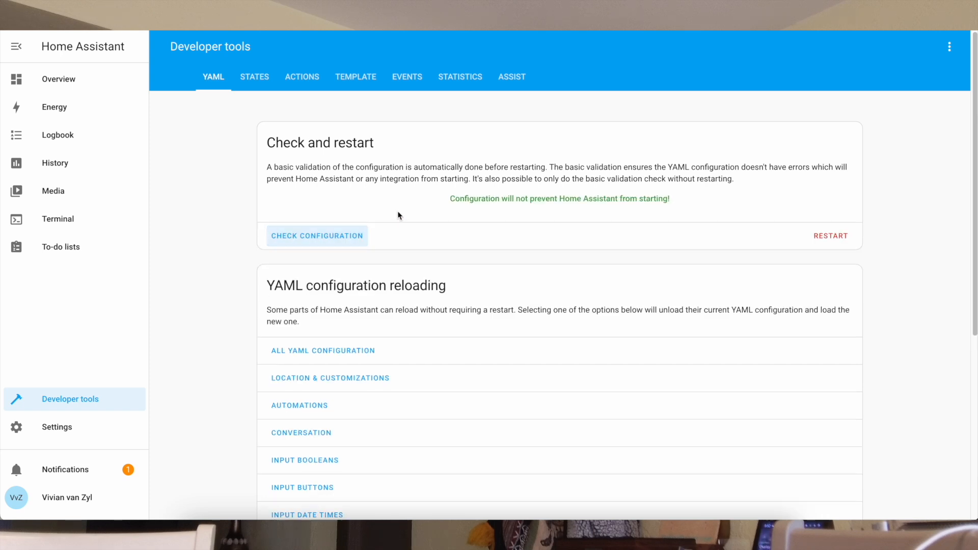
scroll(419, 280, "down", 5)
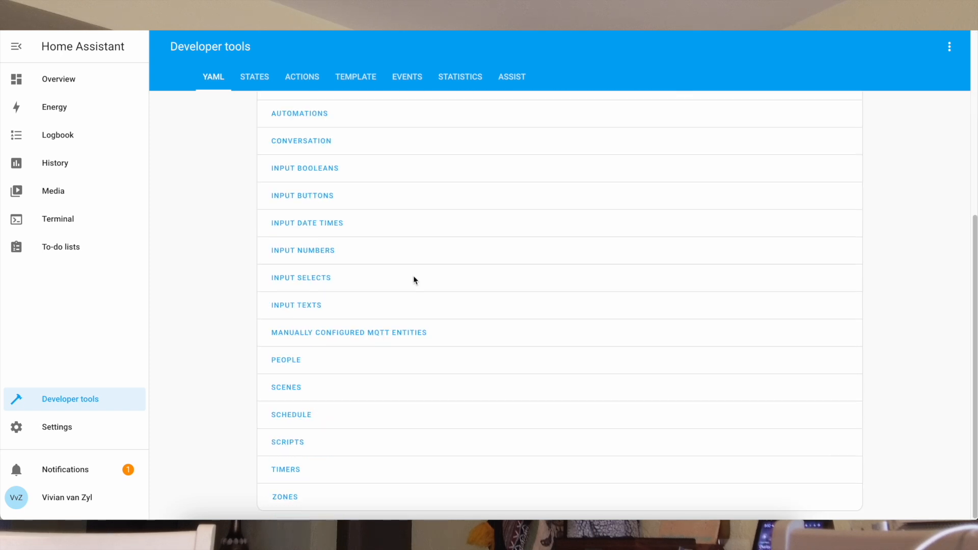
left_click(338, 333)
scroll(273, 337, "up", 5)
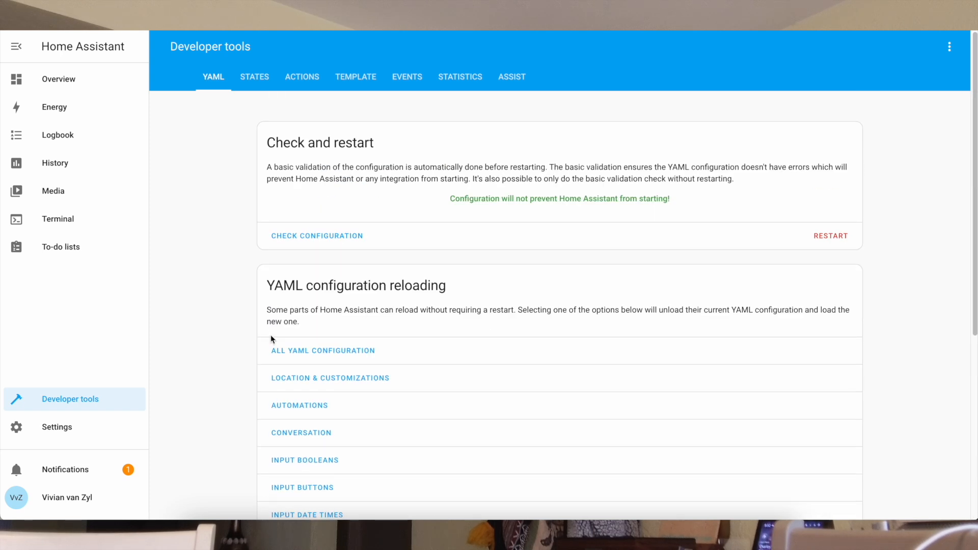
left_click(62, 79)
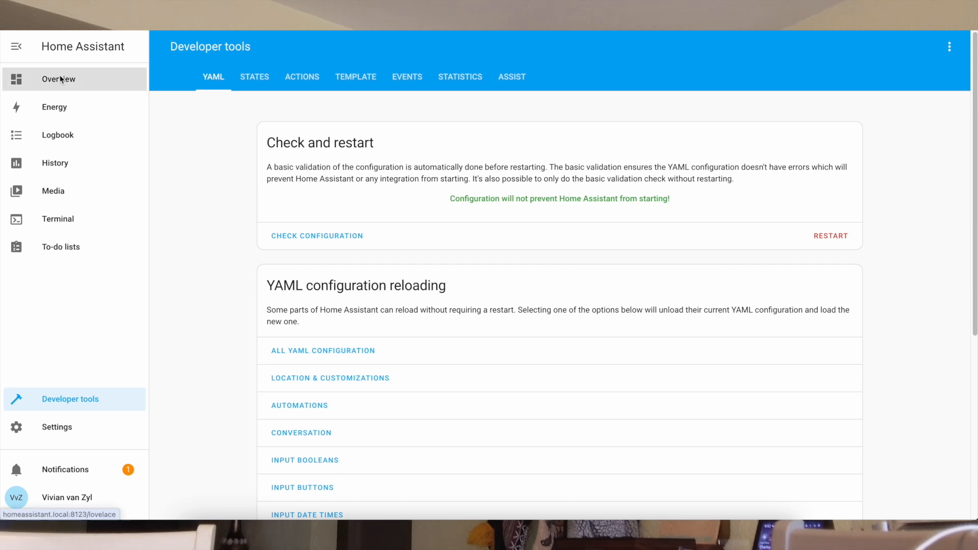
scroll(504, 300, "down", 5)
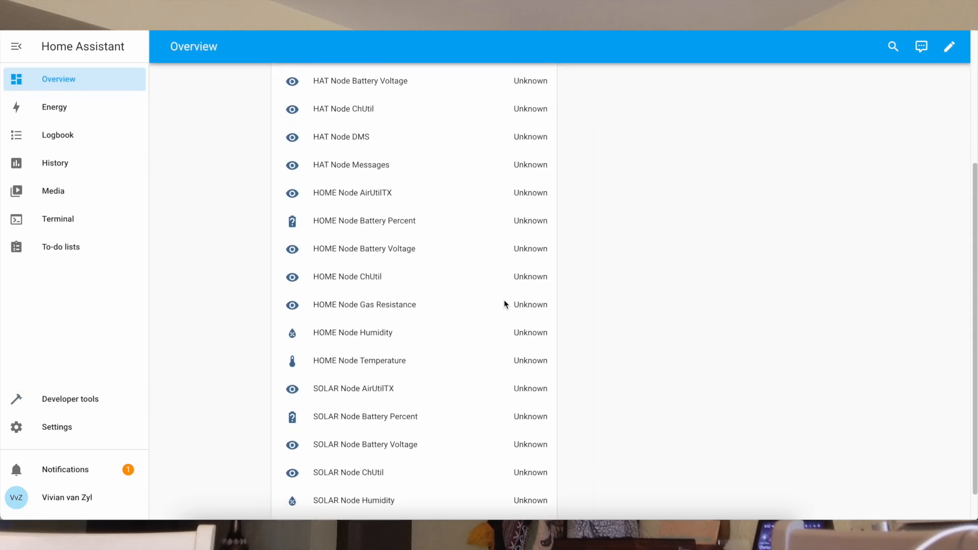
scroll(504, 300, "up", 5)
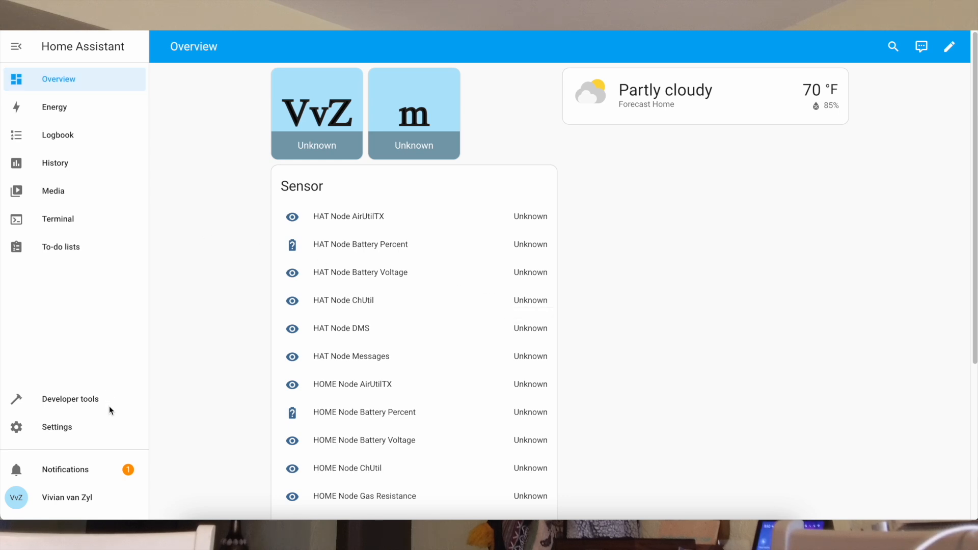
left_click(102, 466)
left_click(40, 156)
scroll(641, 258, "down", 4)
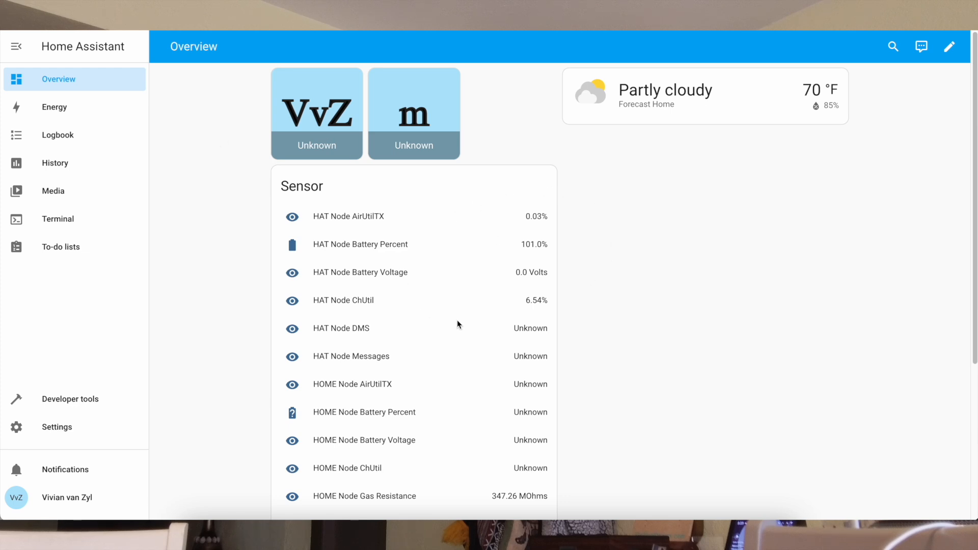
scroll(454, 315, "down", 4)
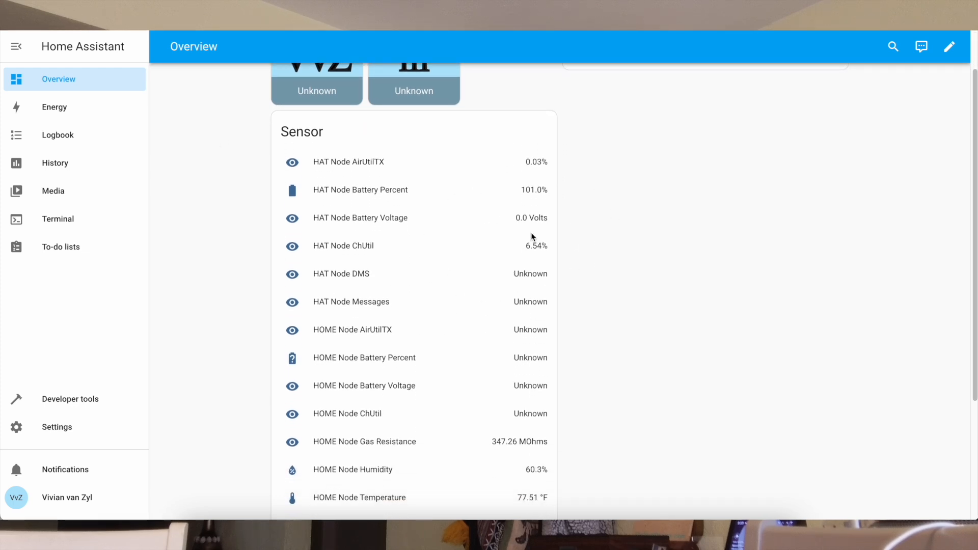
scroll(446, 260, "up", 4)
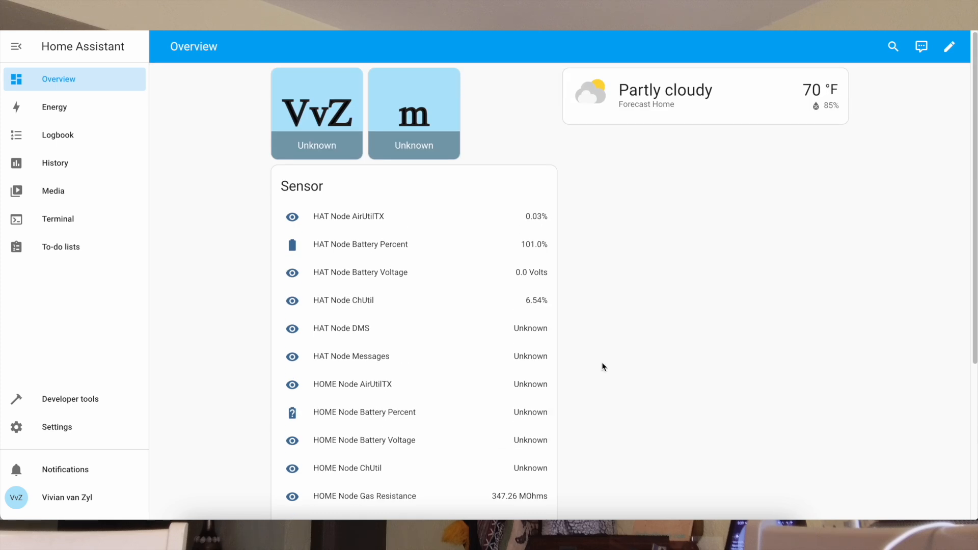
- Open MQTT Explorer, collapse the $SYS topics and expand msh > US
left_click(661, 507)
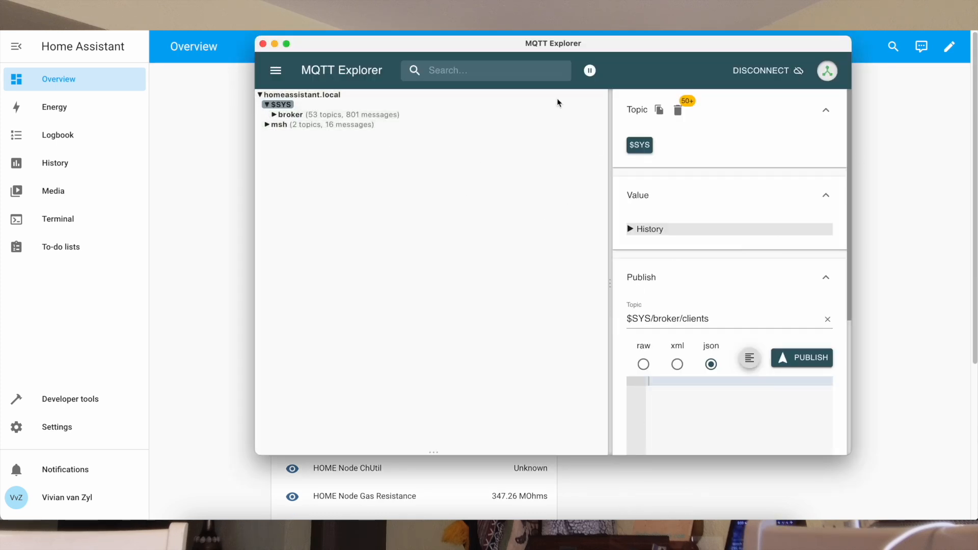
left_click_drag(565, 51, 487, 79)
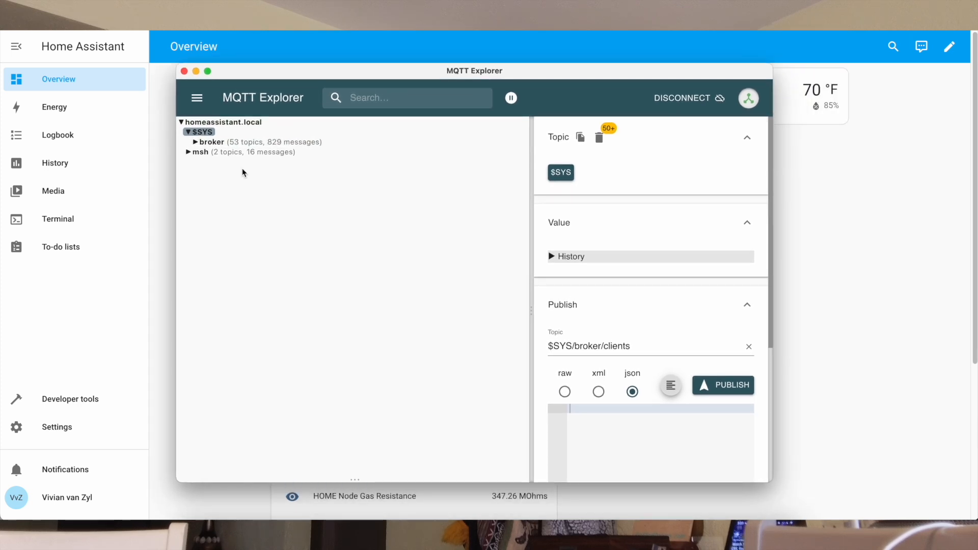
left_click(189, 133)
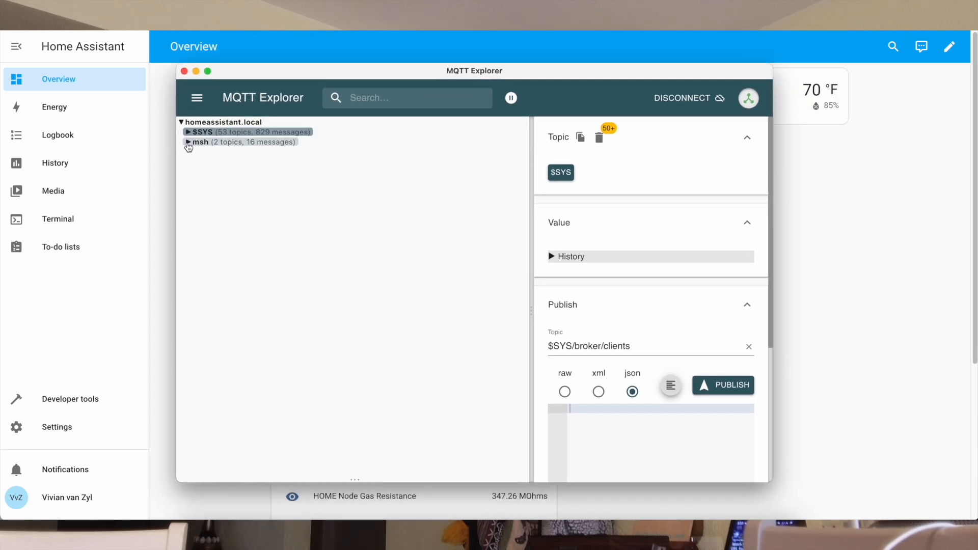
left_click(188, 145)
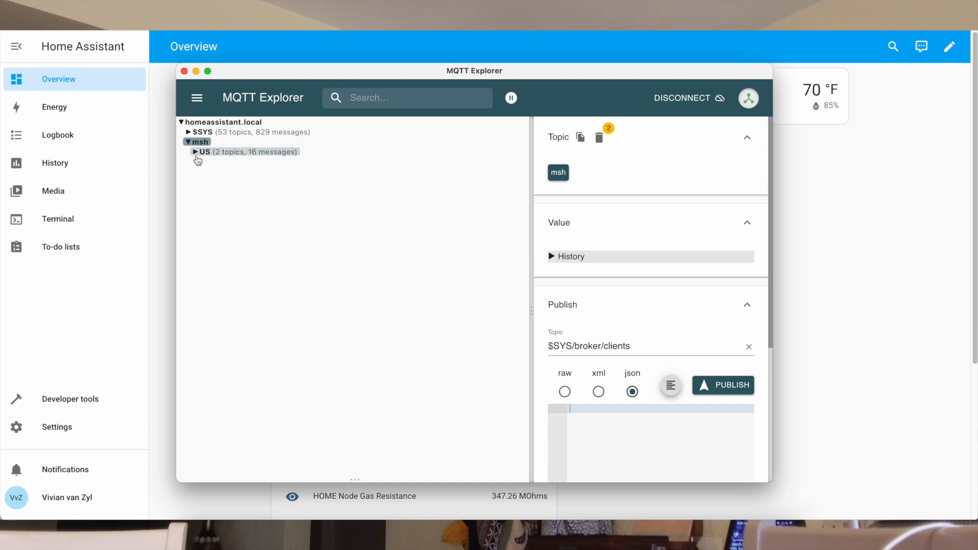
left_click(196, 155)
- Expand msh/US/2/json/LongFast, leaving the encrypted e branch collapsed
left_click(205, 162)
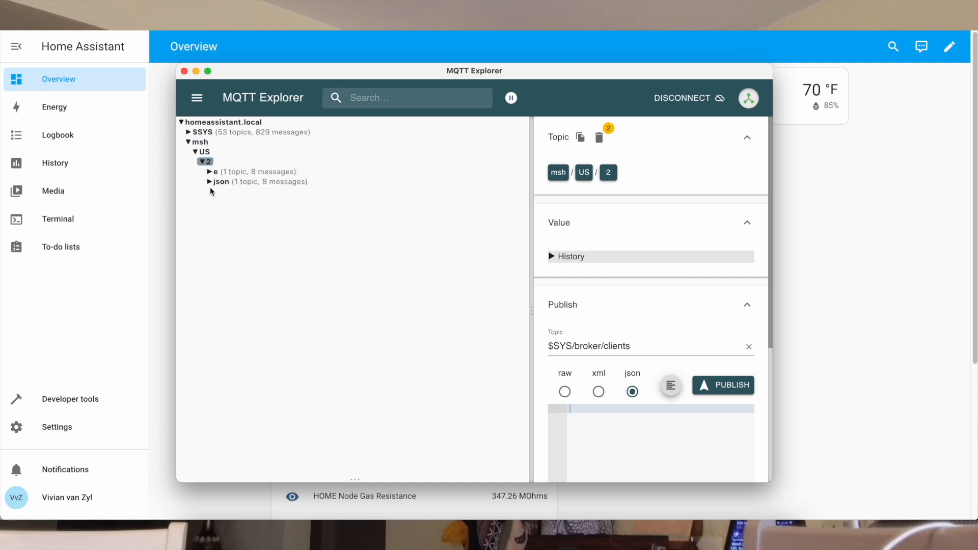
left_click(212, 173)
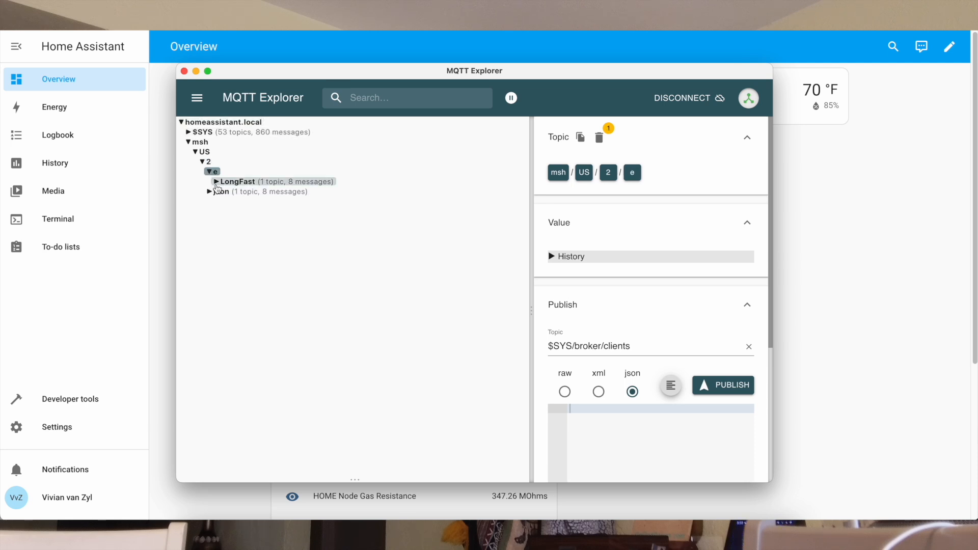
left_click(235, 182)
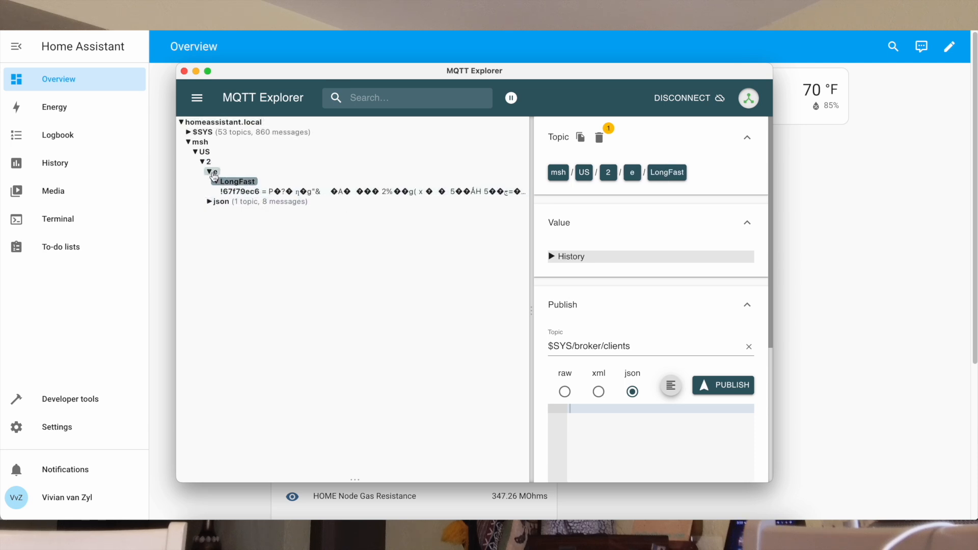
left_click(210, 172)
left_click(209, 182)
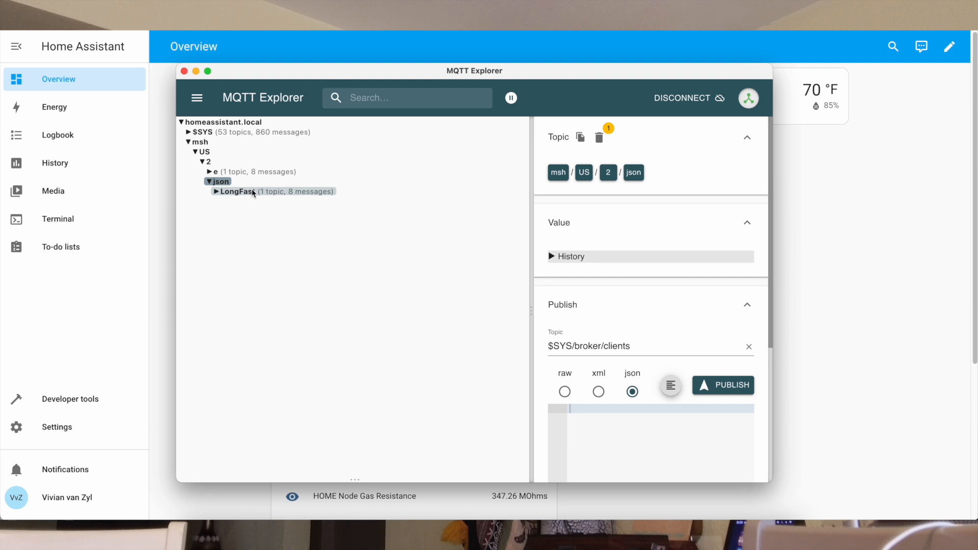
left_click(219, 192)
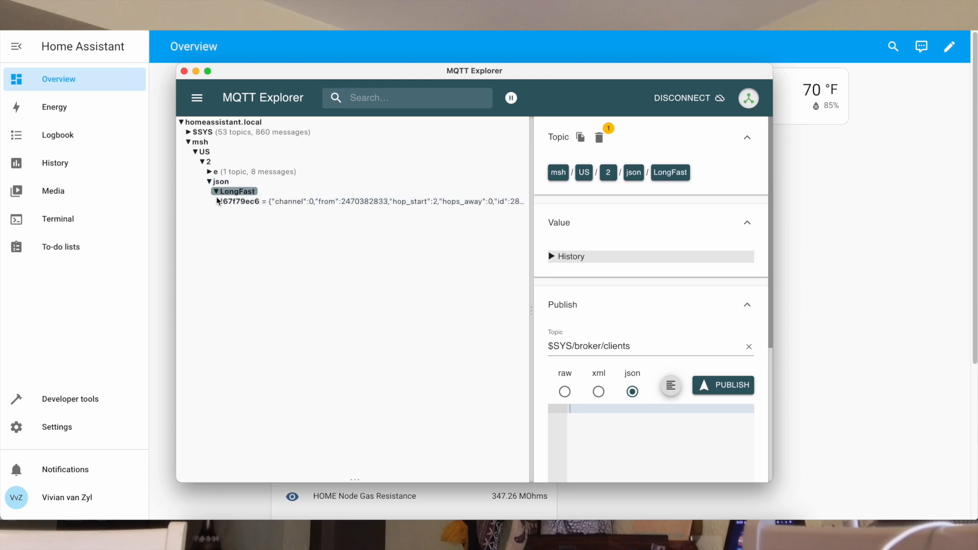
- Read node !67f79ec6's latest JSON position message, then hide MQTT Explorer
left_click(253, 202)
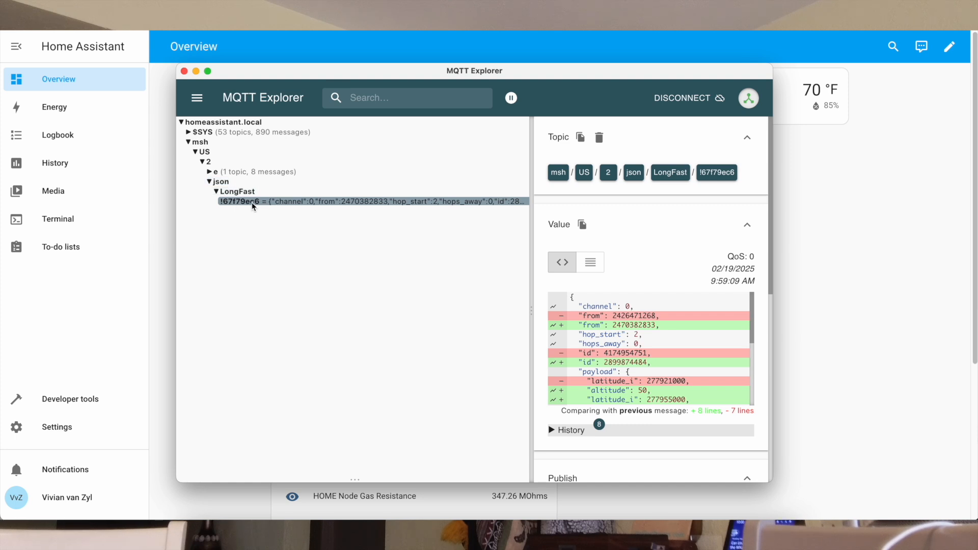
scroll(619, 306, "down", 10)
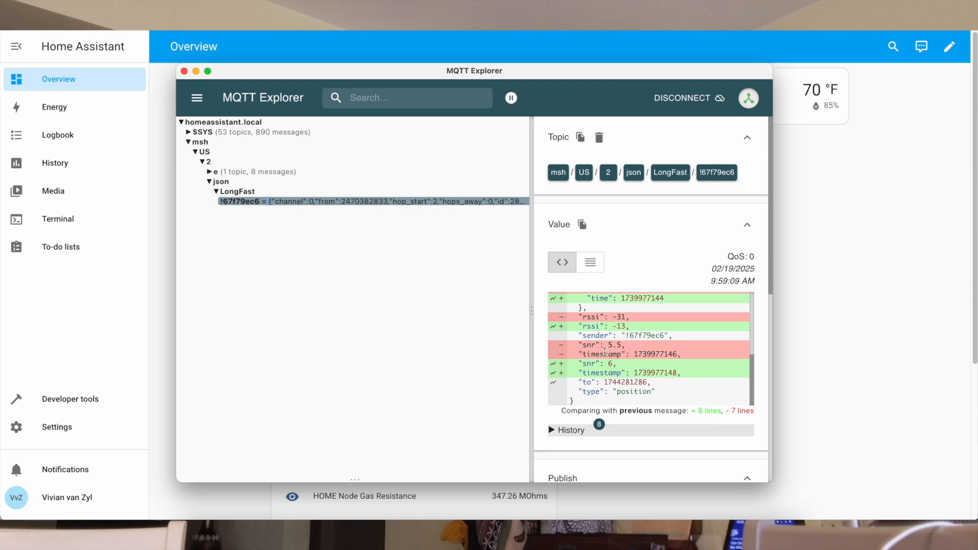
scroll(616, 354, "down", 2)
scroll(632, 331, "up", 10)
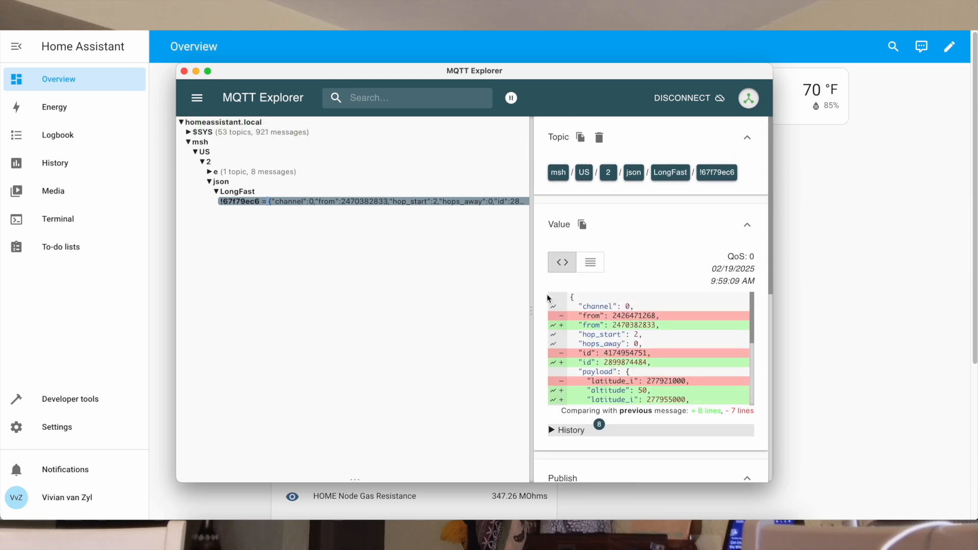
left_click(844, 278)
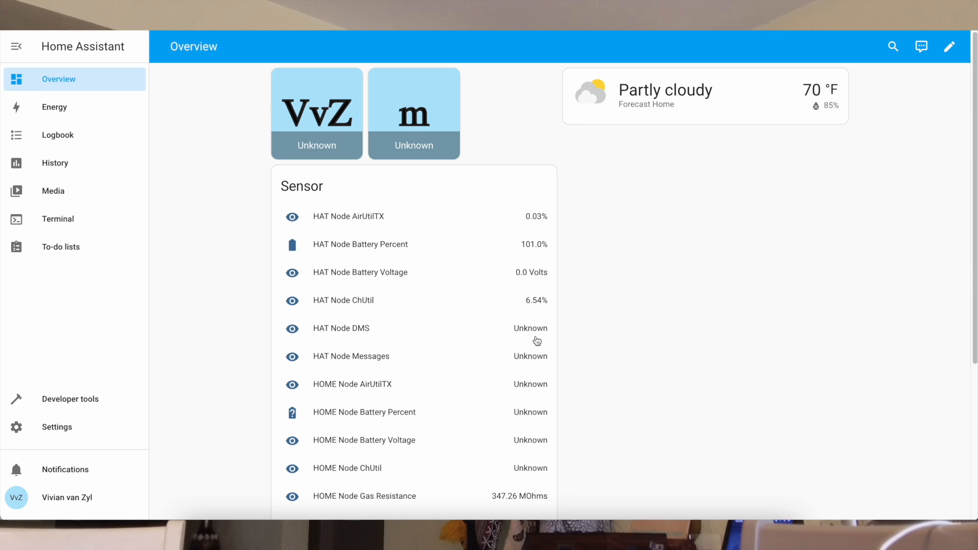
scroll(497, 303, "down", 1)
scroll(496, 299, "down", 5)
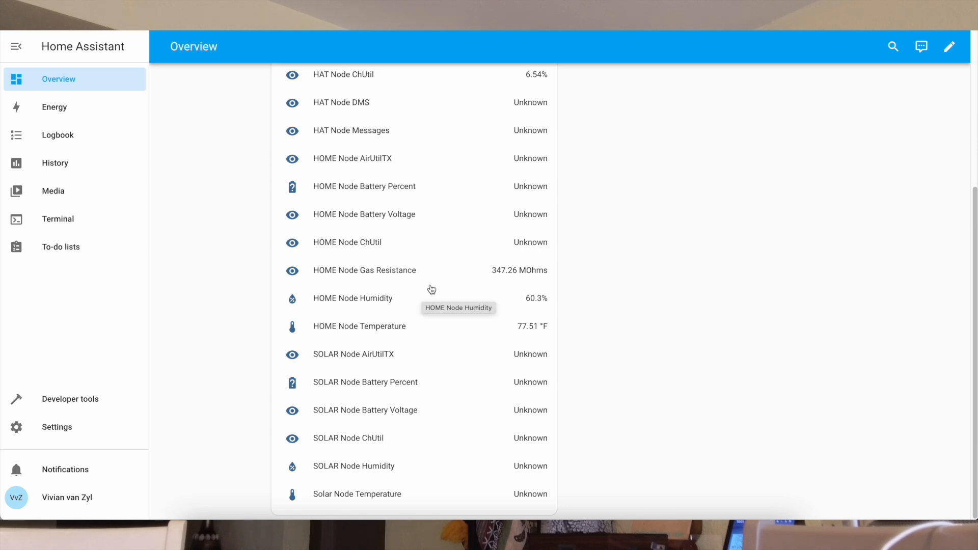
left_click(656, 518)
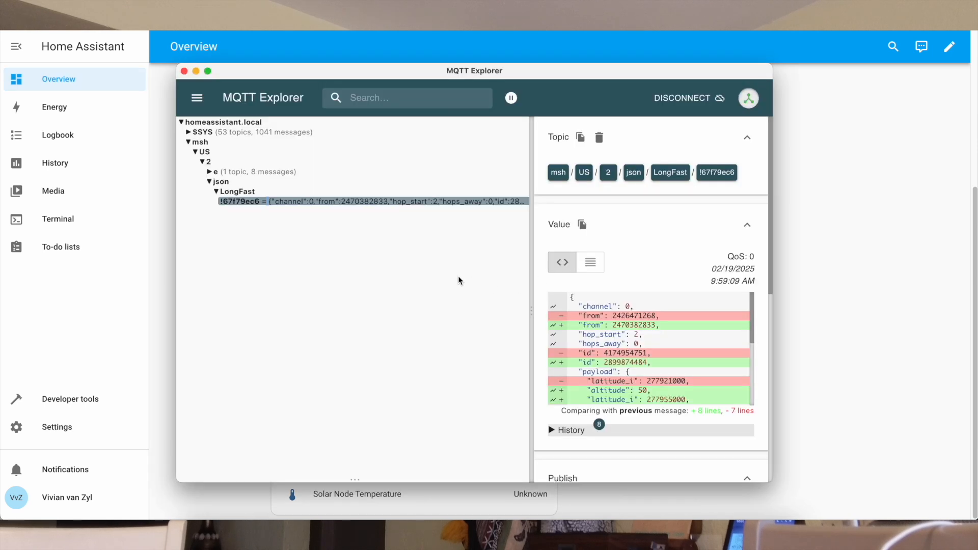
left_click(238, 193)
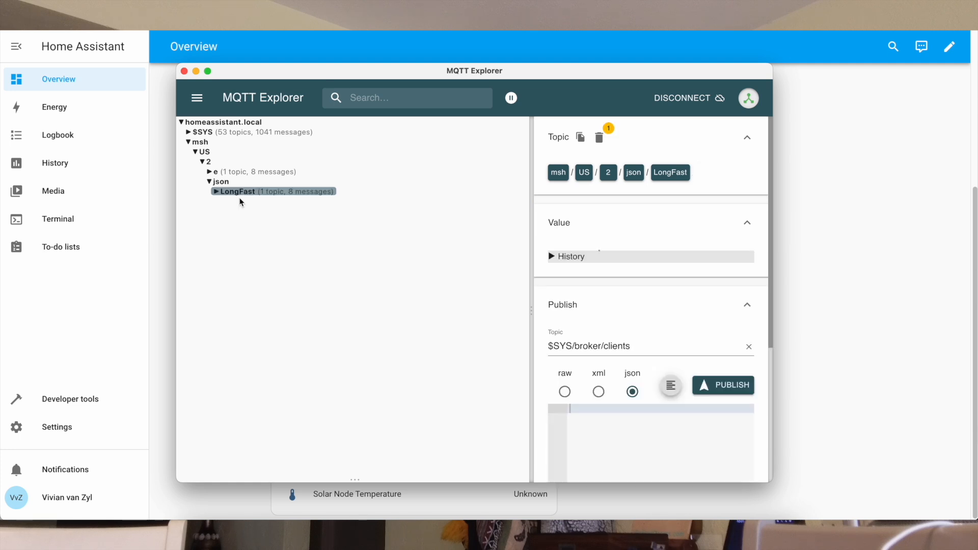
left_click(244, 193)
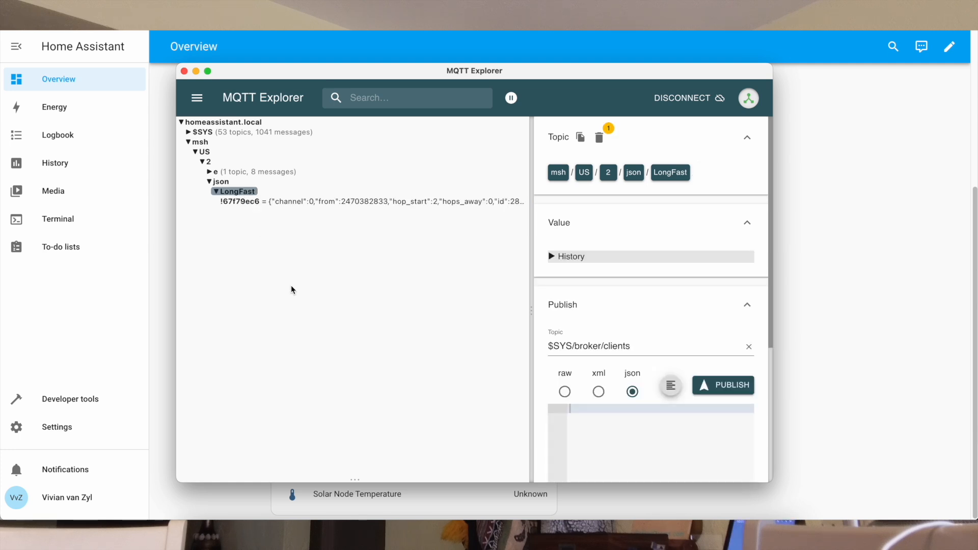
left_click(854, 233)
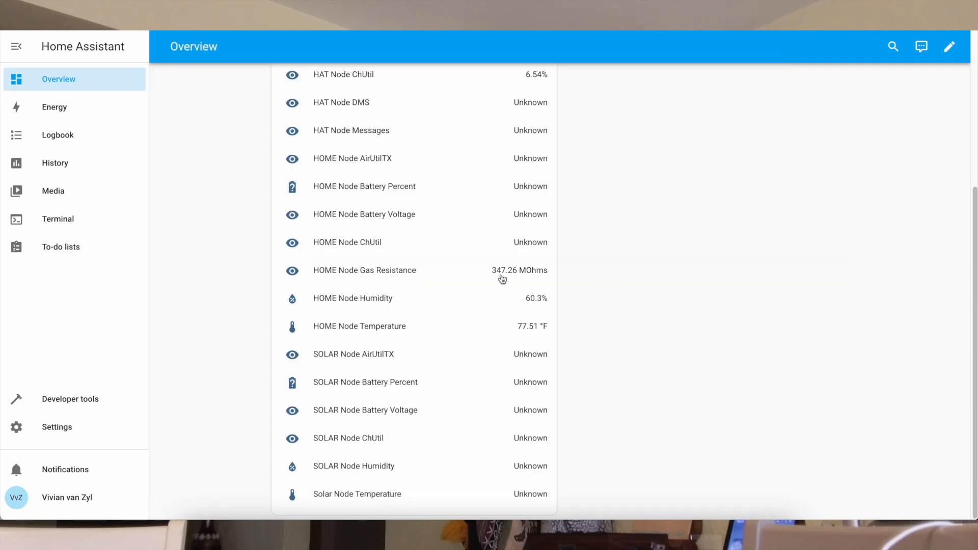
scroll(519, 317, "up", 4)
scroll(520, 317, "down", 4)
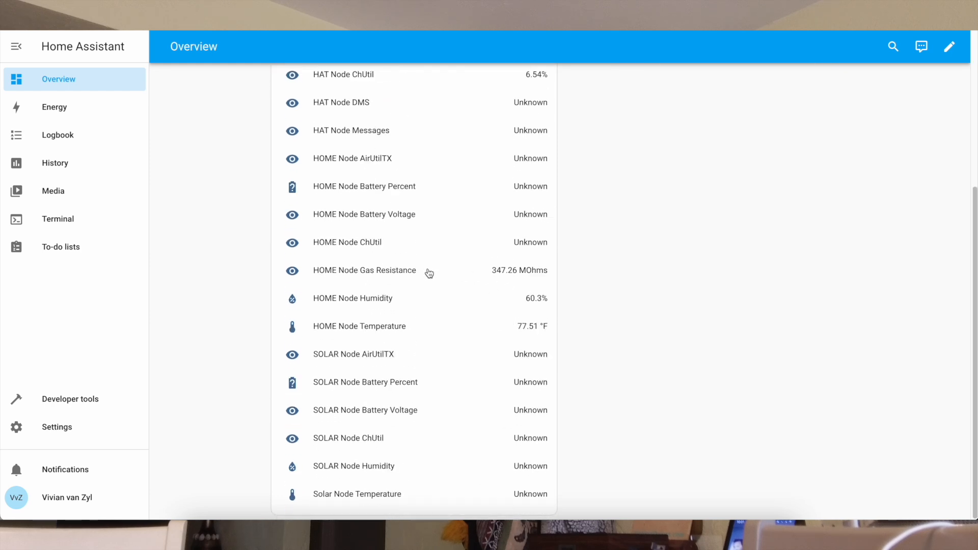
left_click(397, 273)
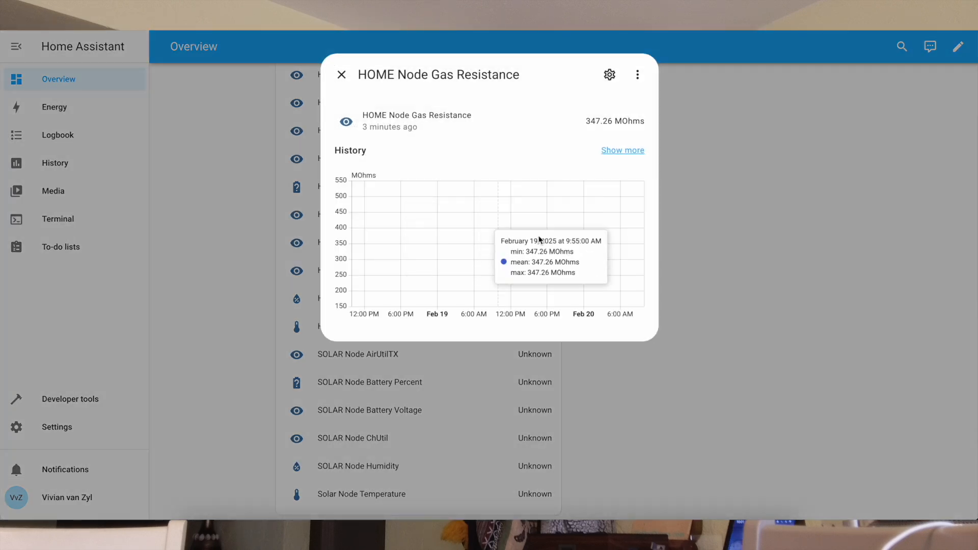
left_click(637, 74)
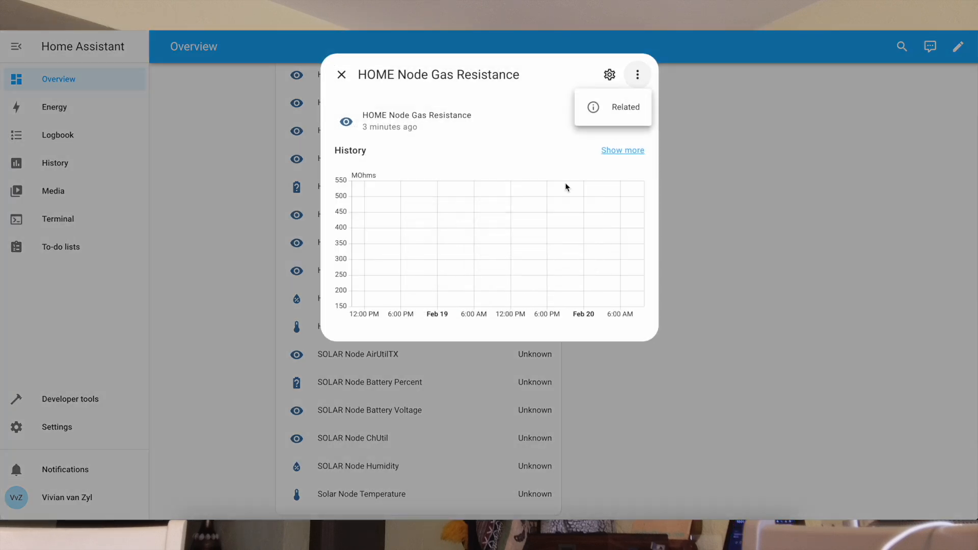
left_click(343, 75)
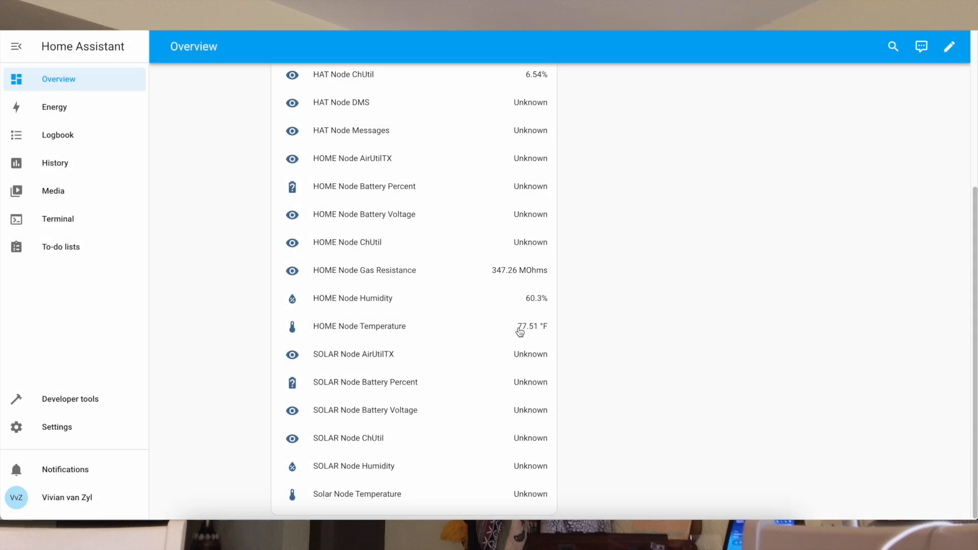
left_click(448, 330)
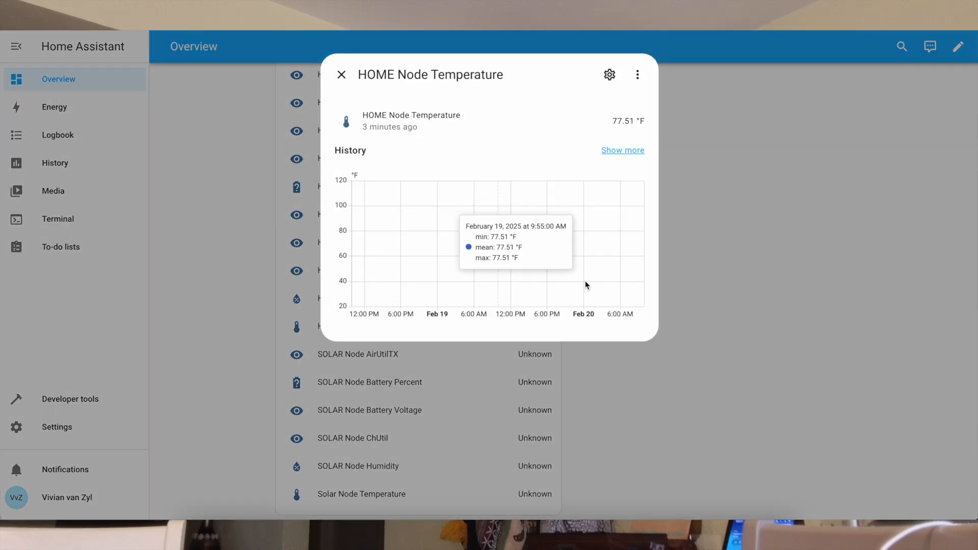
left_click(342, 74)
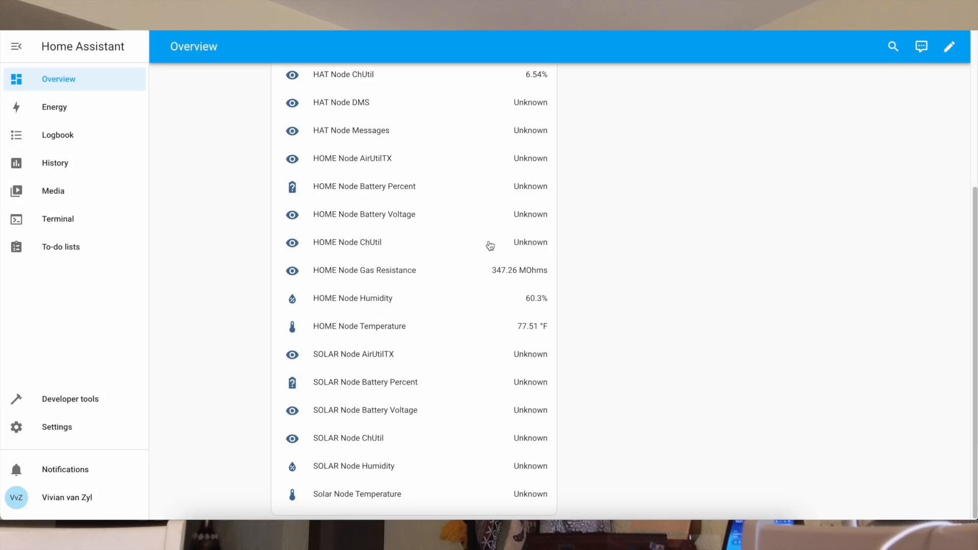
scroll(479, 310, "up", 5)
scroll(480, 304, "down", 3)
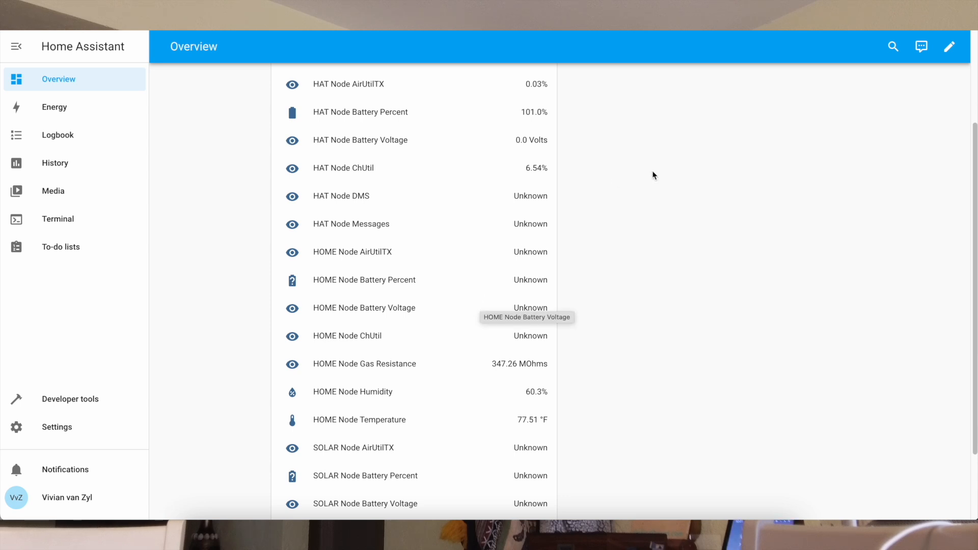
scroll(701, 228, "down", 2)
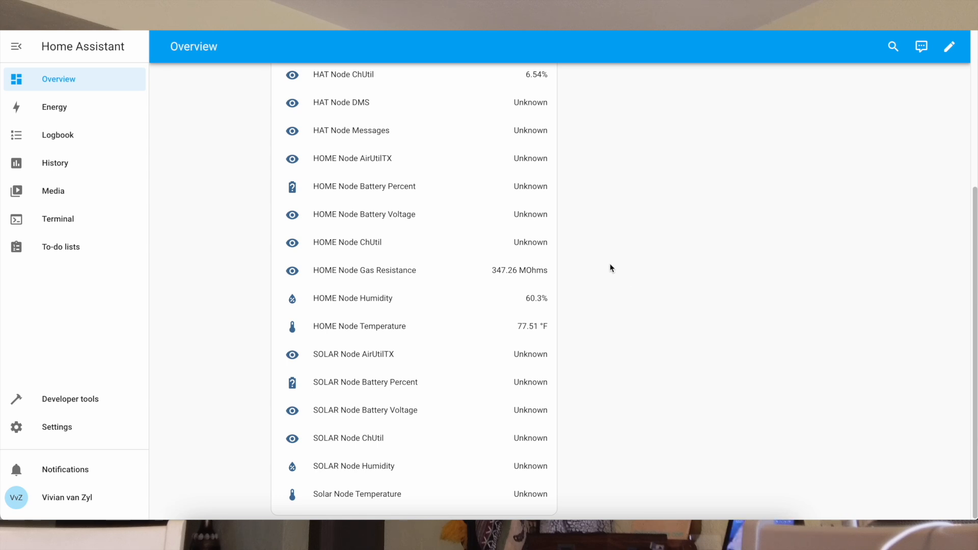
scroll(497, 256, "up", 3)
scroll(504, 252, "down", 3)
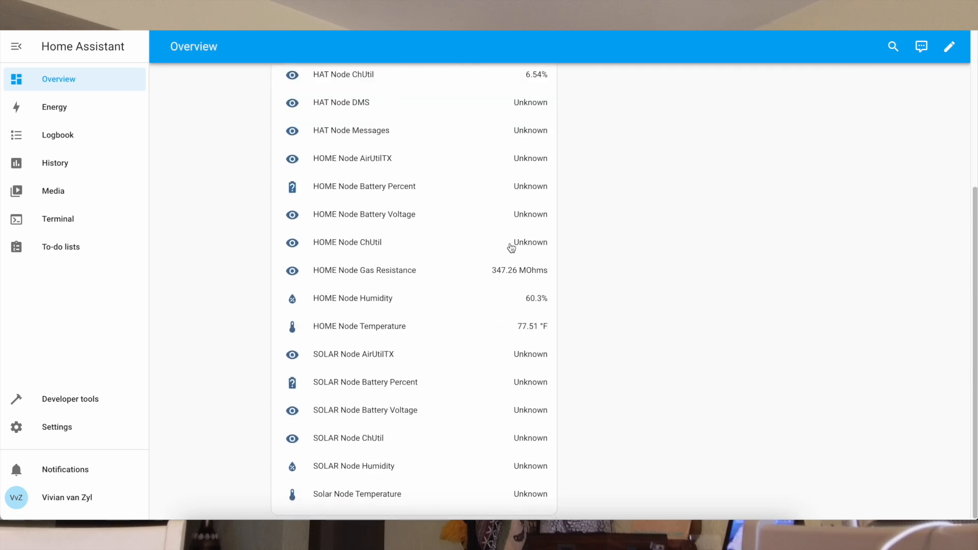